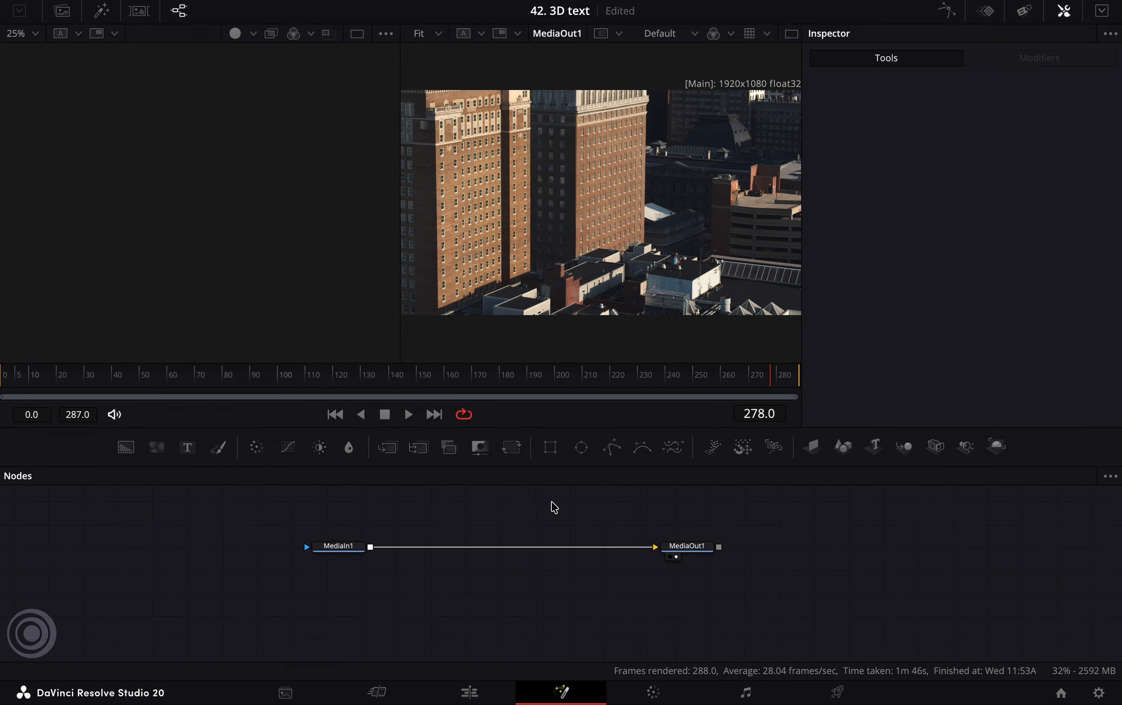
# - Add a Camera Tracker node directly after MediaIn1
pyautogui.click(351, 549)
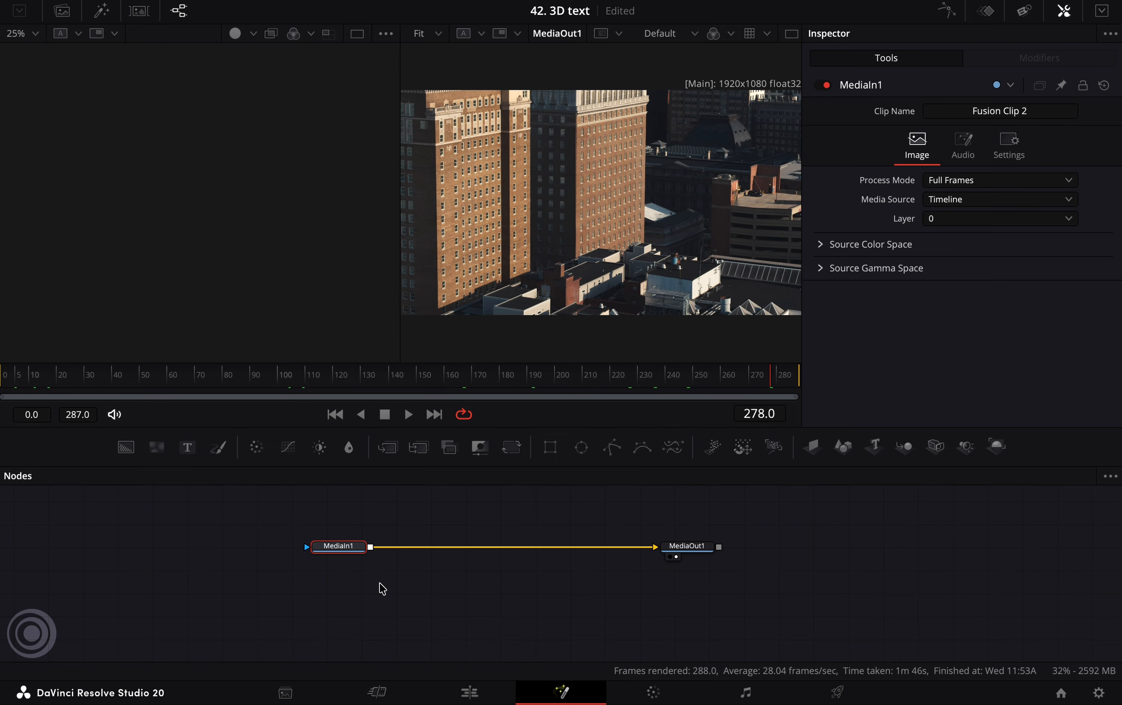
pyautogui.hotkey('shift', 'space')
pyautogui.write('spot')
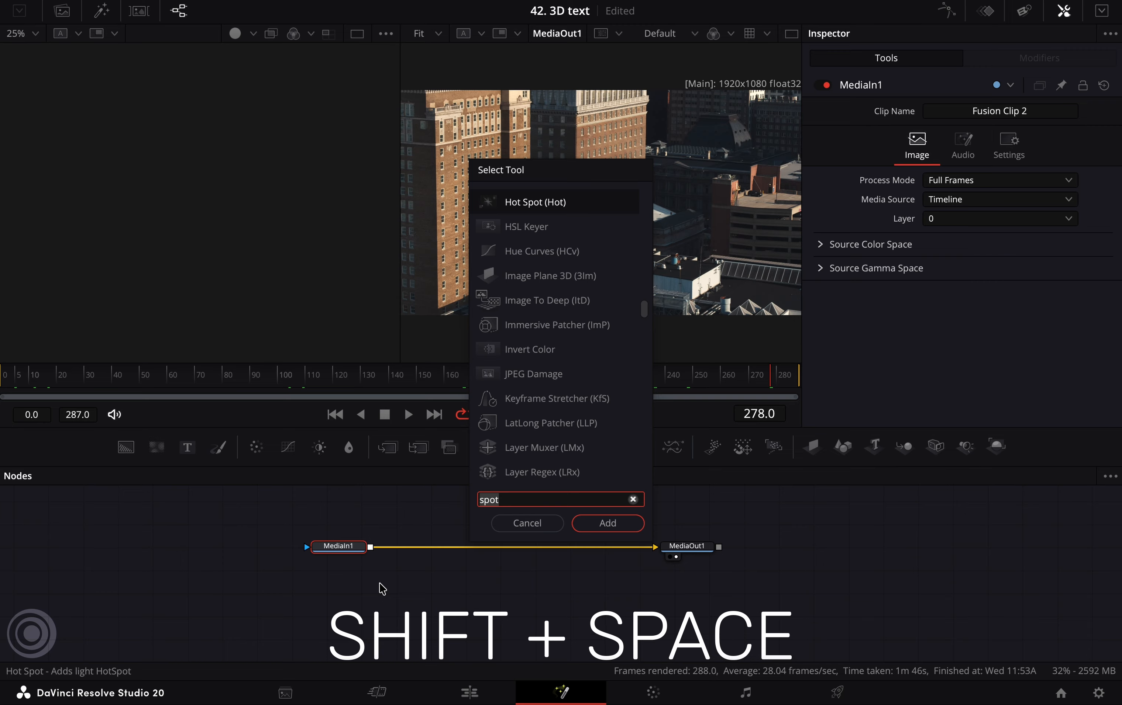
pyautogui.press('BackSpace')
pyautogui.press('BackSpace')
pyautogui.press('BackSpace')
pyautogui.press('BackSpace')
pyautogui.write('camer')
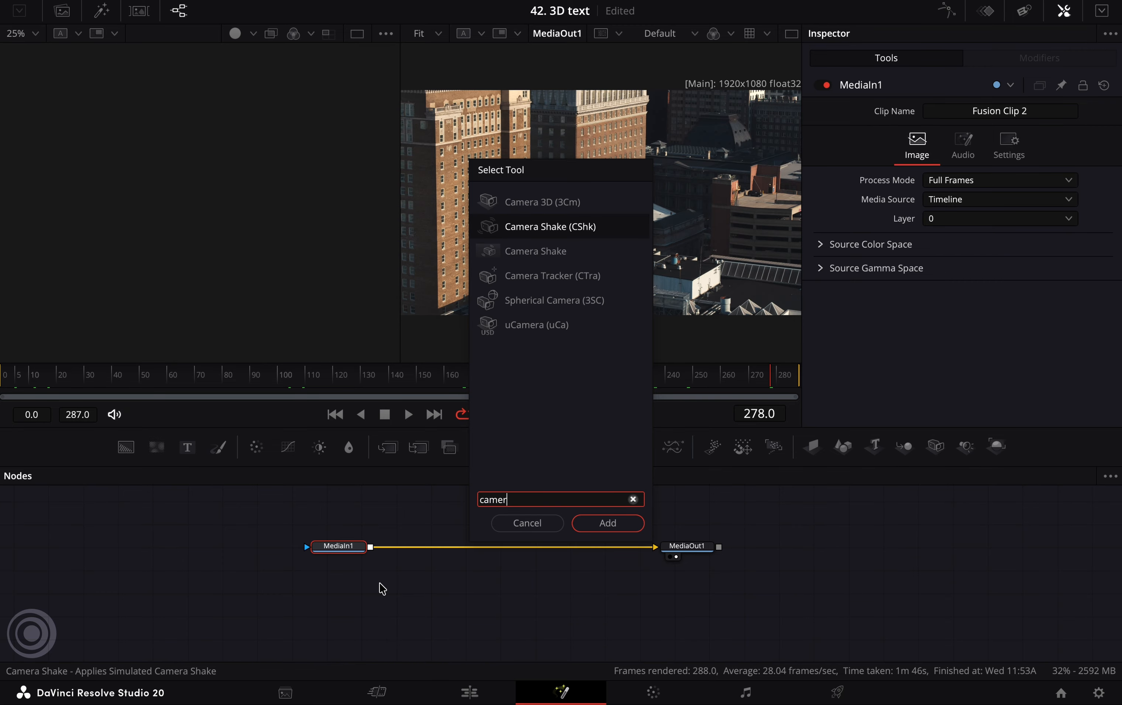
pyautogui.click(561, 278)
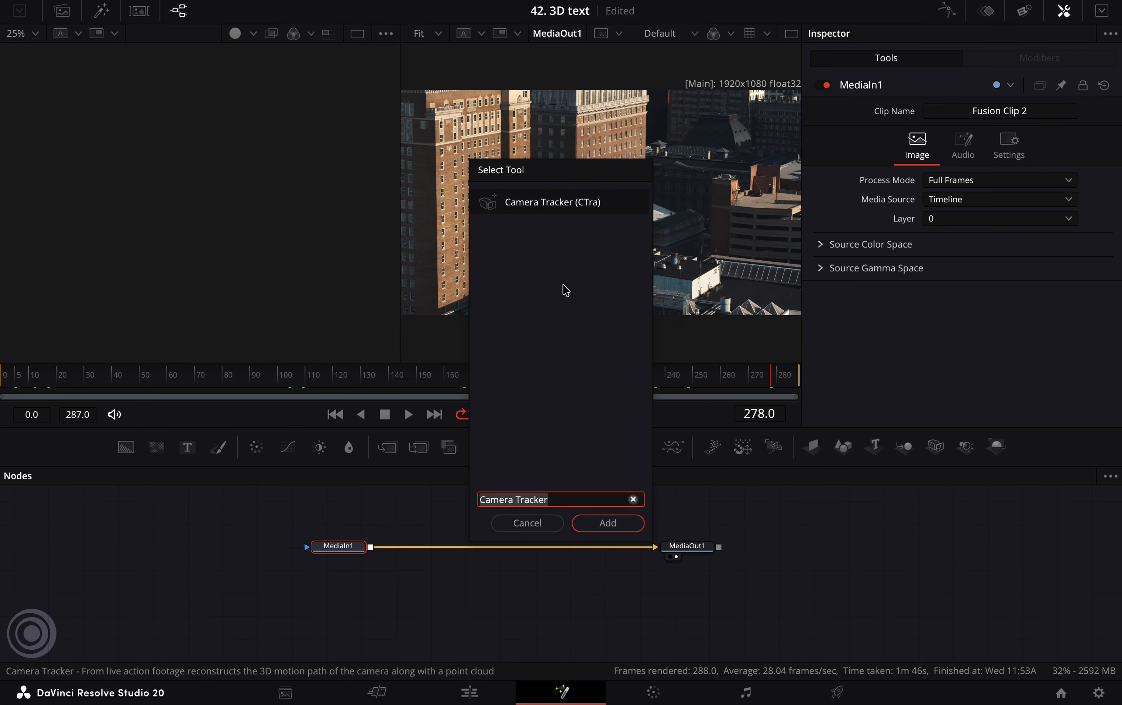
pyautogui.click(612, 524)
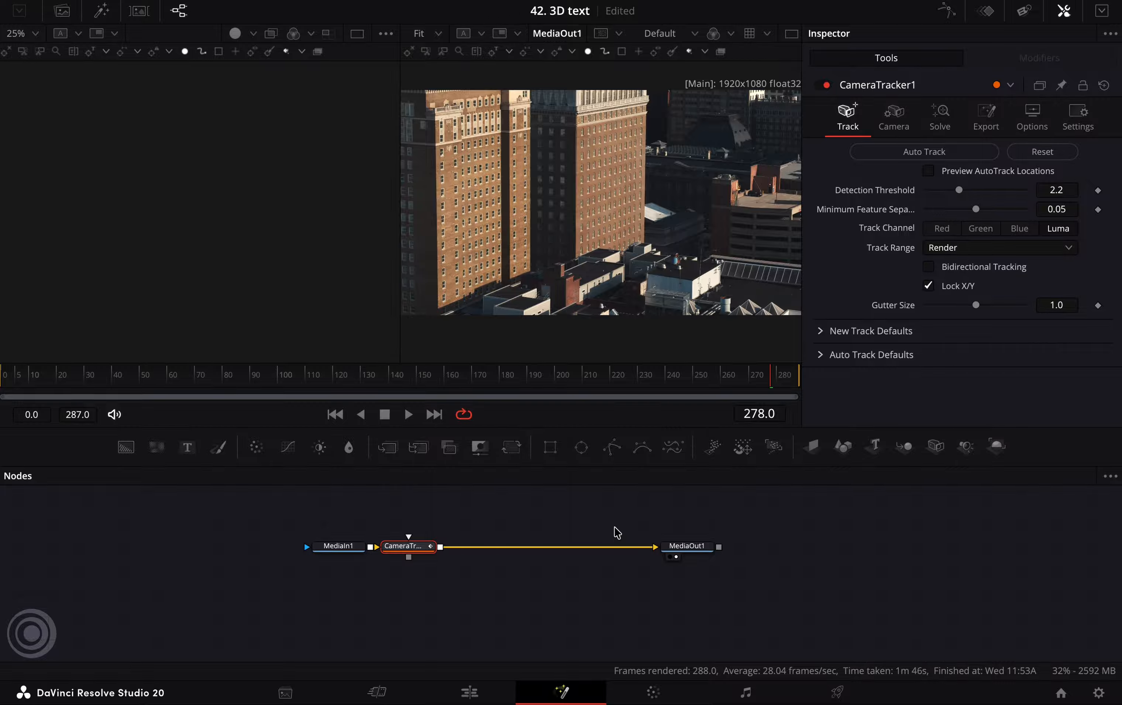
# - Auto-track the footage bidirectionally with previewed track locations, detection threshold 2.282 and minimum feature separation 0.0354
pyautogui.click(927, 172)
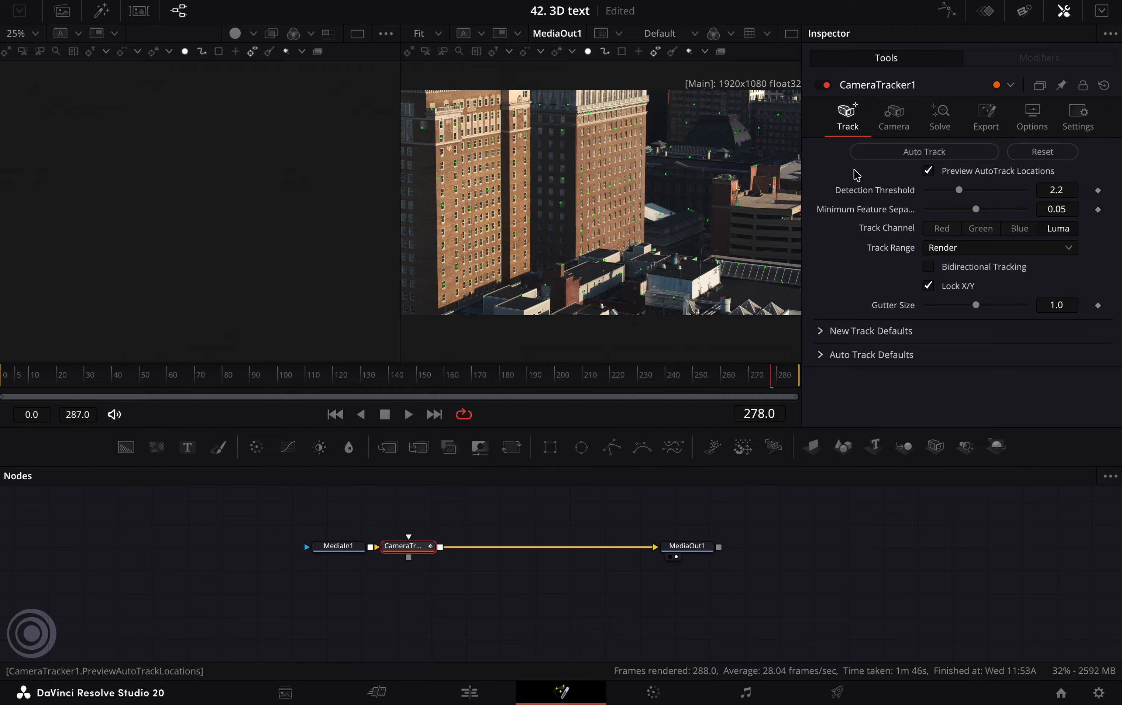
pyautogui.moveTo(958, 190); pyautogui.dragTo(961, 214)
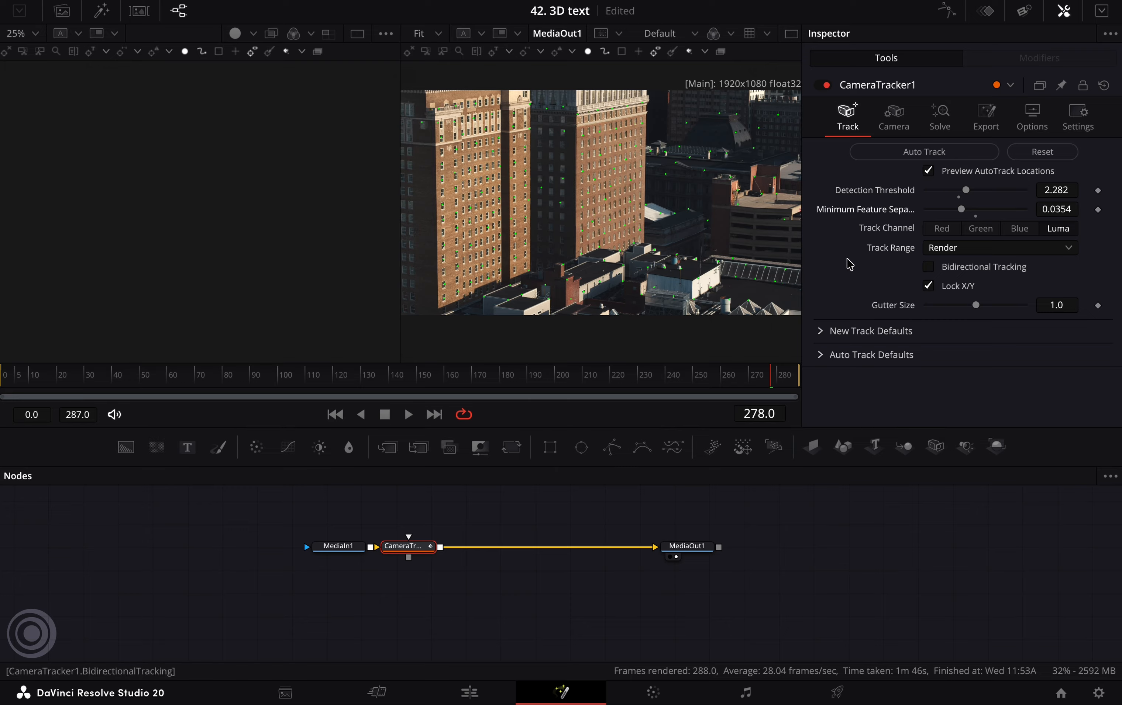
pyautogui.click(926, 268)
pyautogui.click(895, 156)
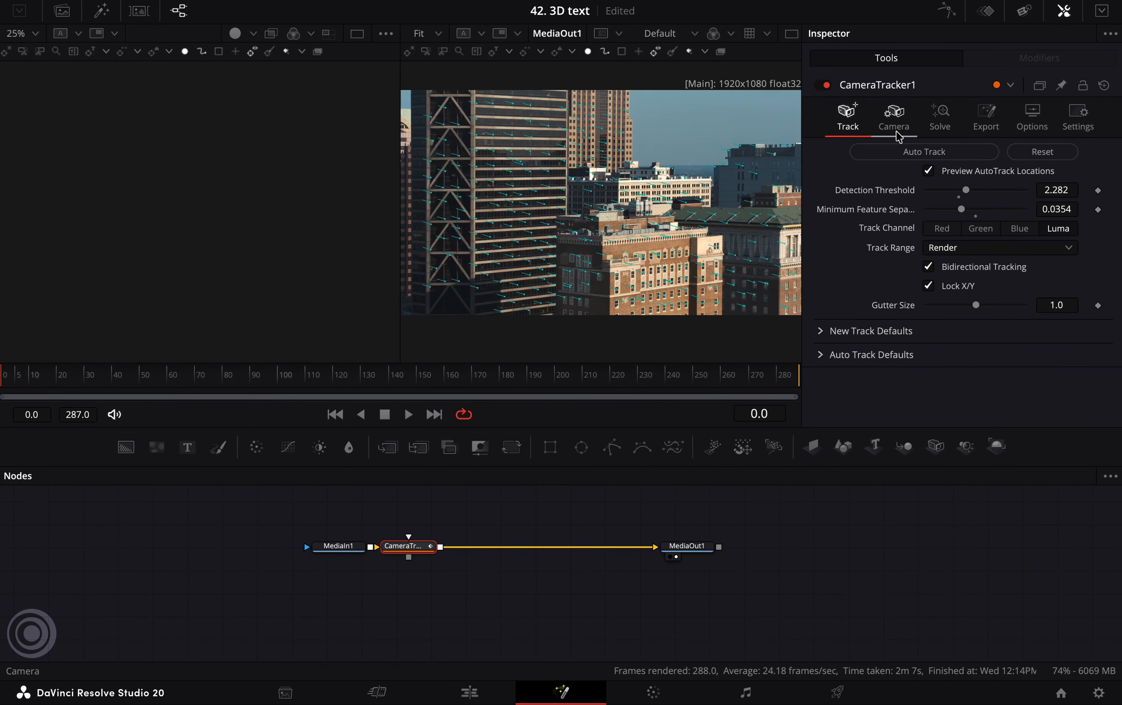
# - Delete the tracks picked by the track selection filters and solve the camera motion
pyautogui.click(898, 136)
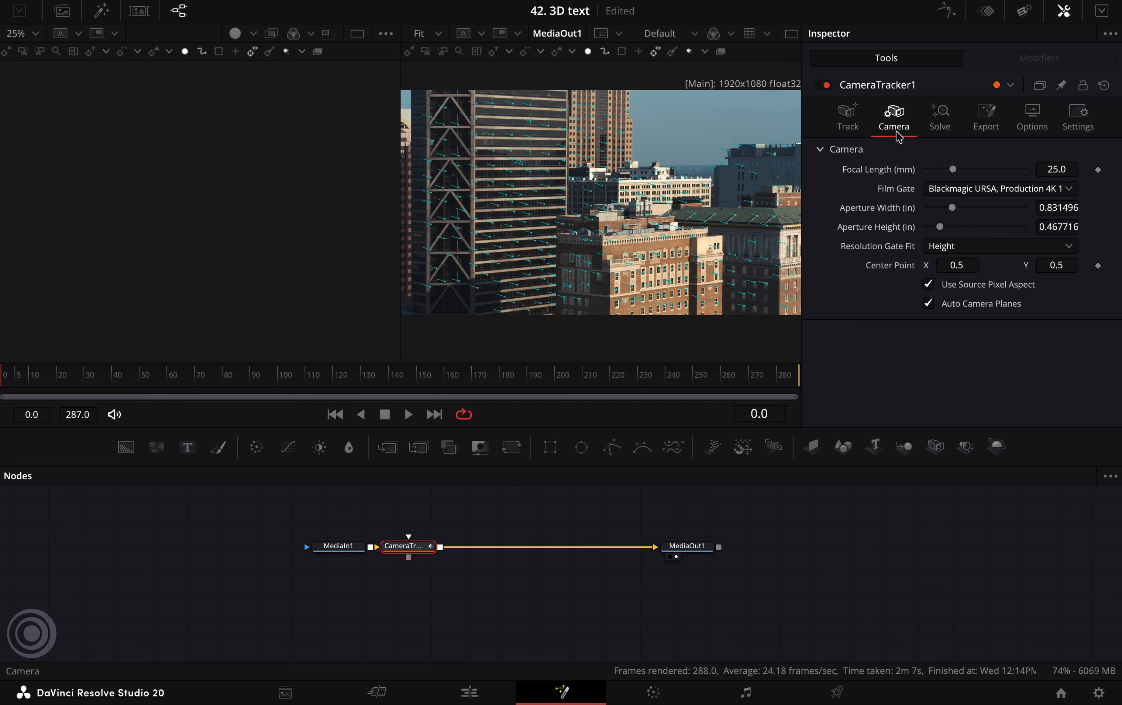
pyautogui.click(947, 127)
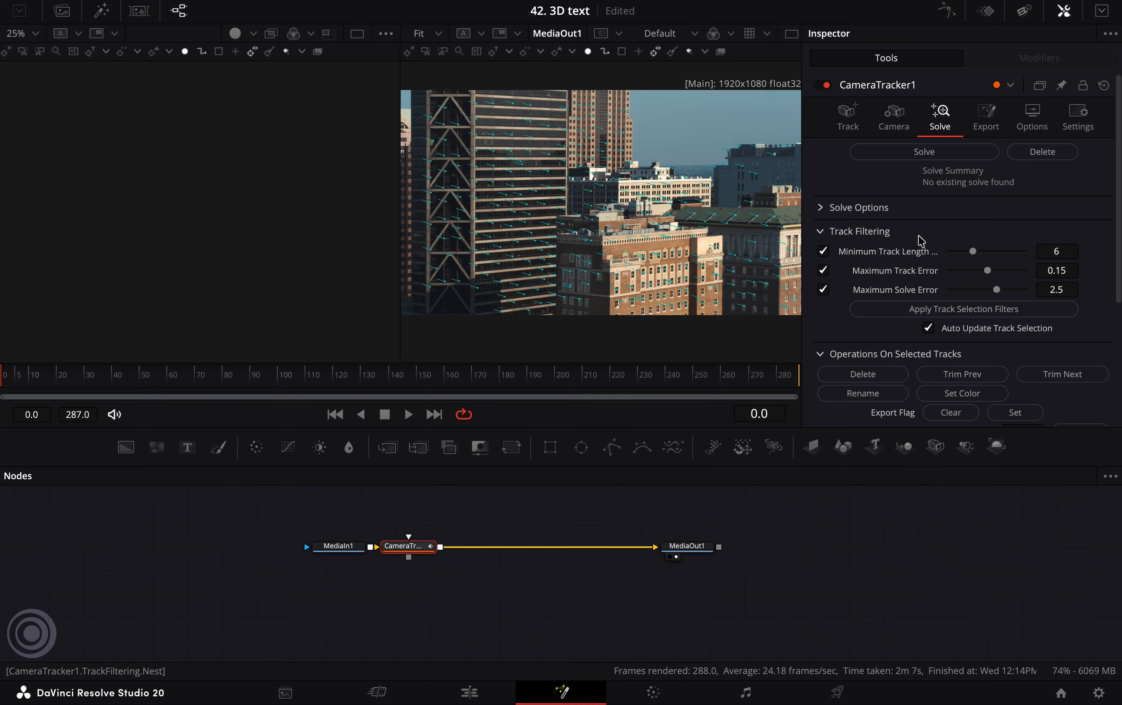
pyautogui.click(898, 310)
pyautogui.click(877, 374)
pyautogui.click(922, 154)
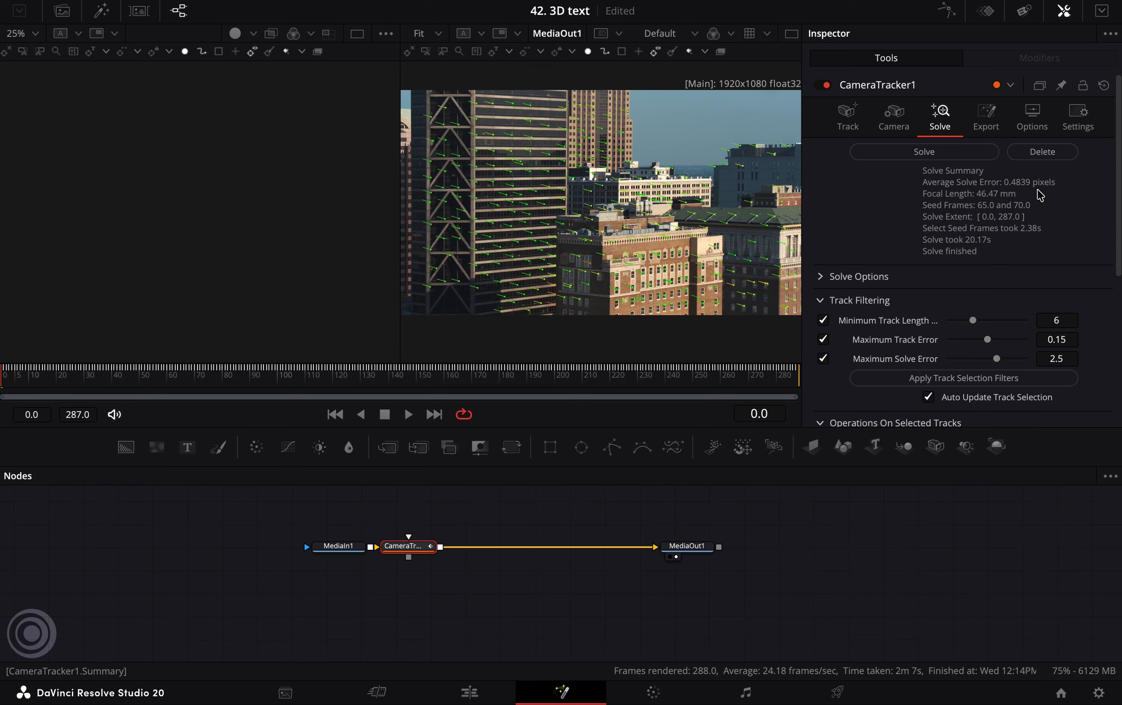
# - Delete the remaining filter-selected tracks and solve the camera again, leaving the playhead at frame 248
pyautogui.click(562, 379)
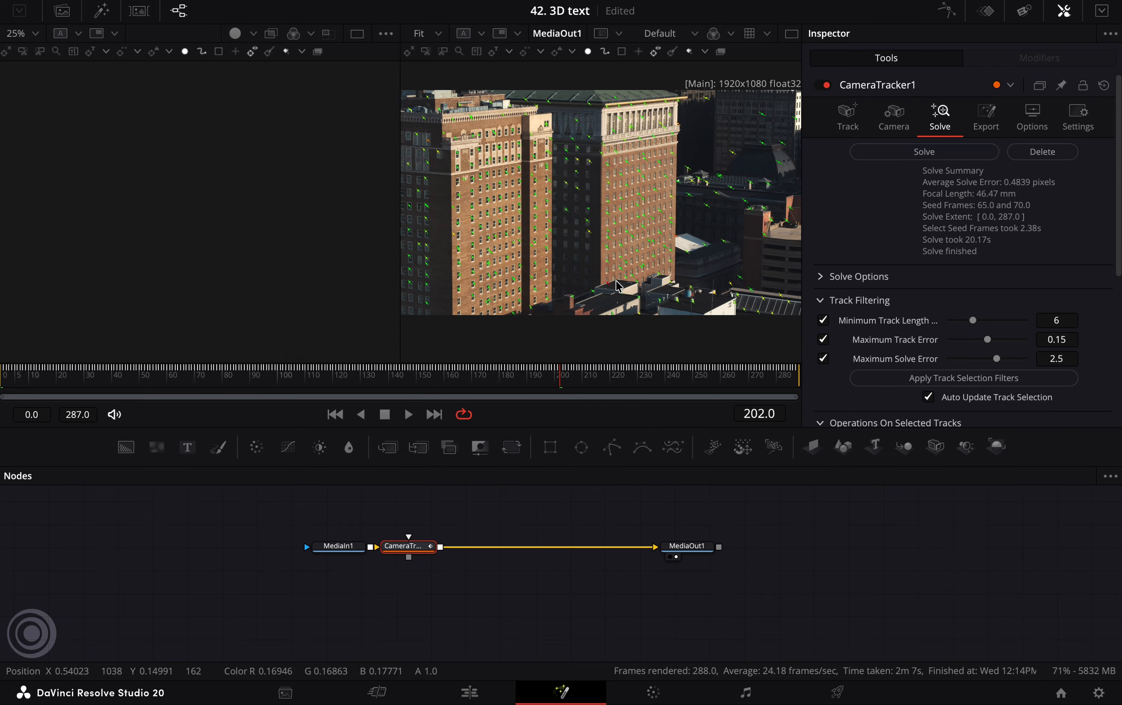
pyautogui.scroll(-3, 886, 357)
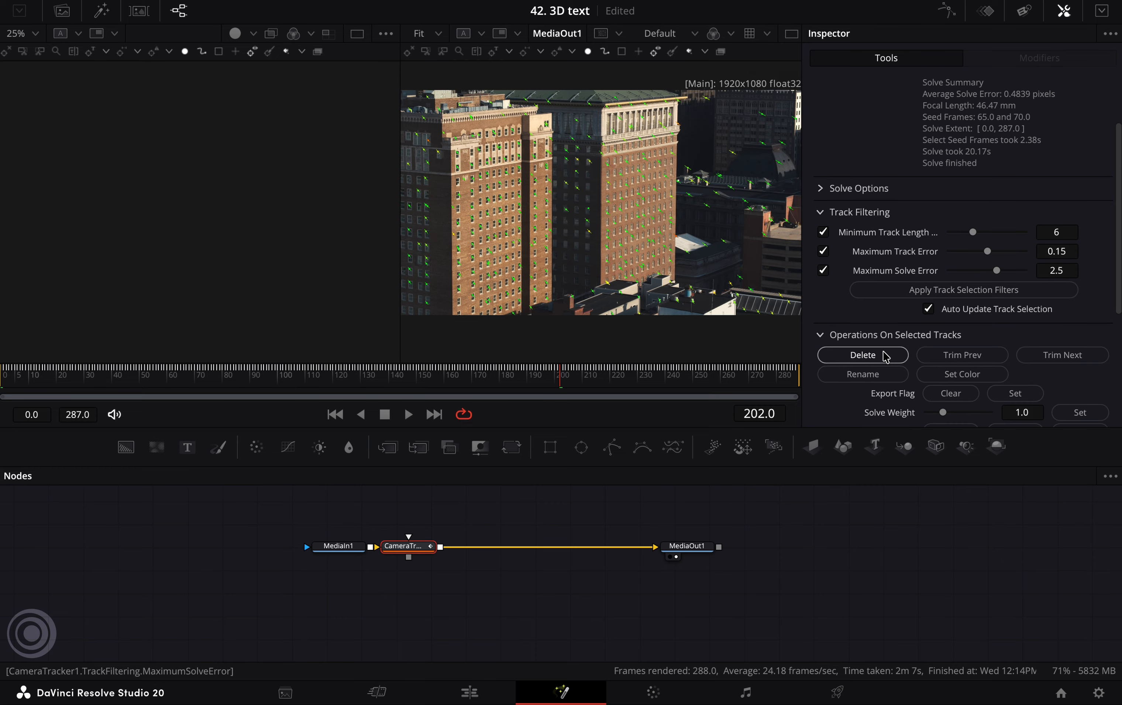
pyautogui.click(886, 357)
pyautogui.click(688, 385)
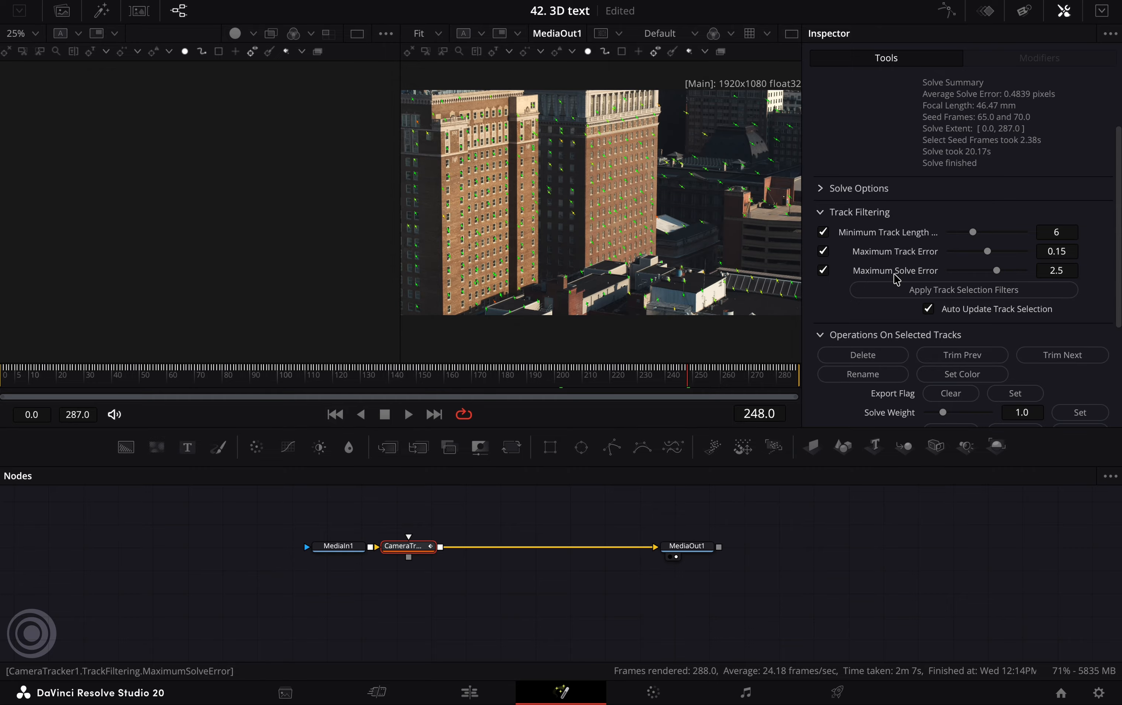
pyautogui.scroll(3, 909, 252)
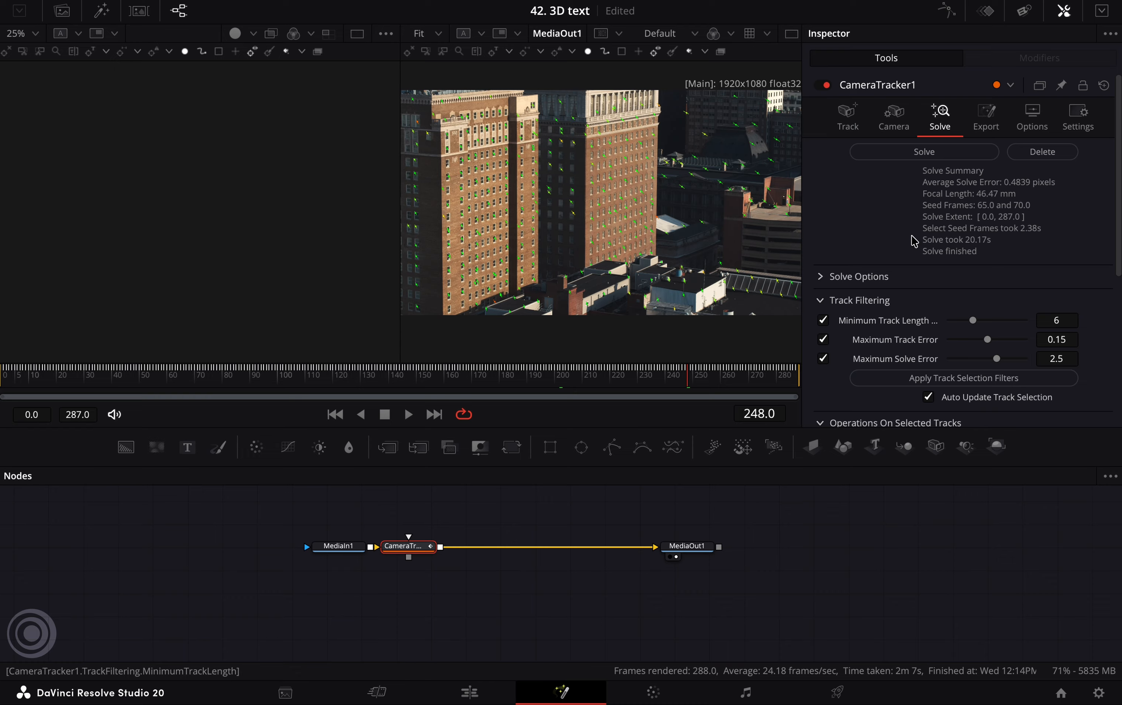
pyautogui.click(917, 157)
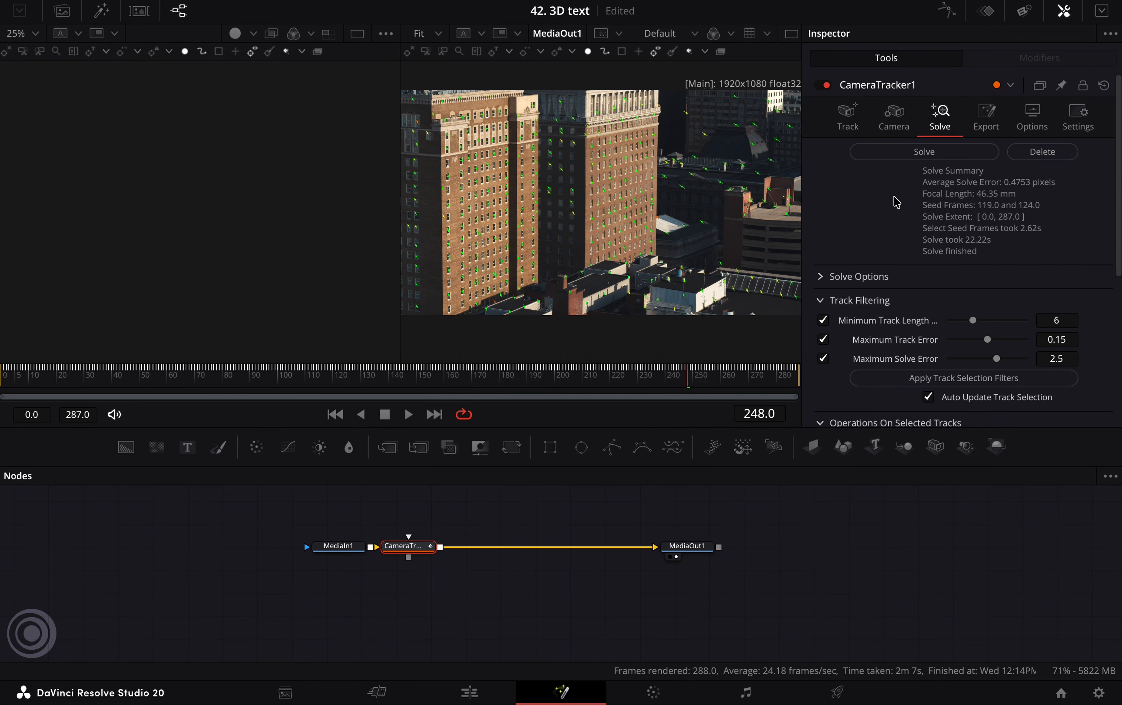
# - Unalign the 3D scene transform and set its origin from tracking points on the facade of the right-hand tall brick building
pyautogui.click(995, 127)
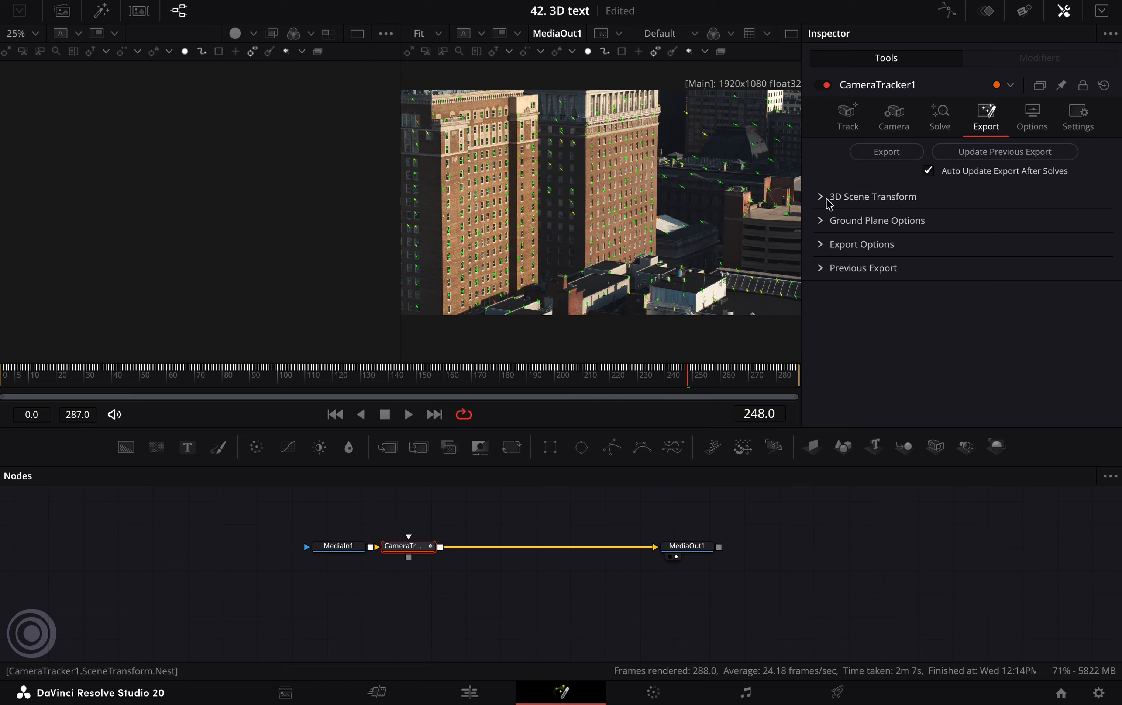
pyautogui.click(822, 200)
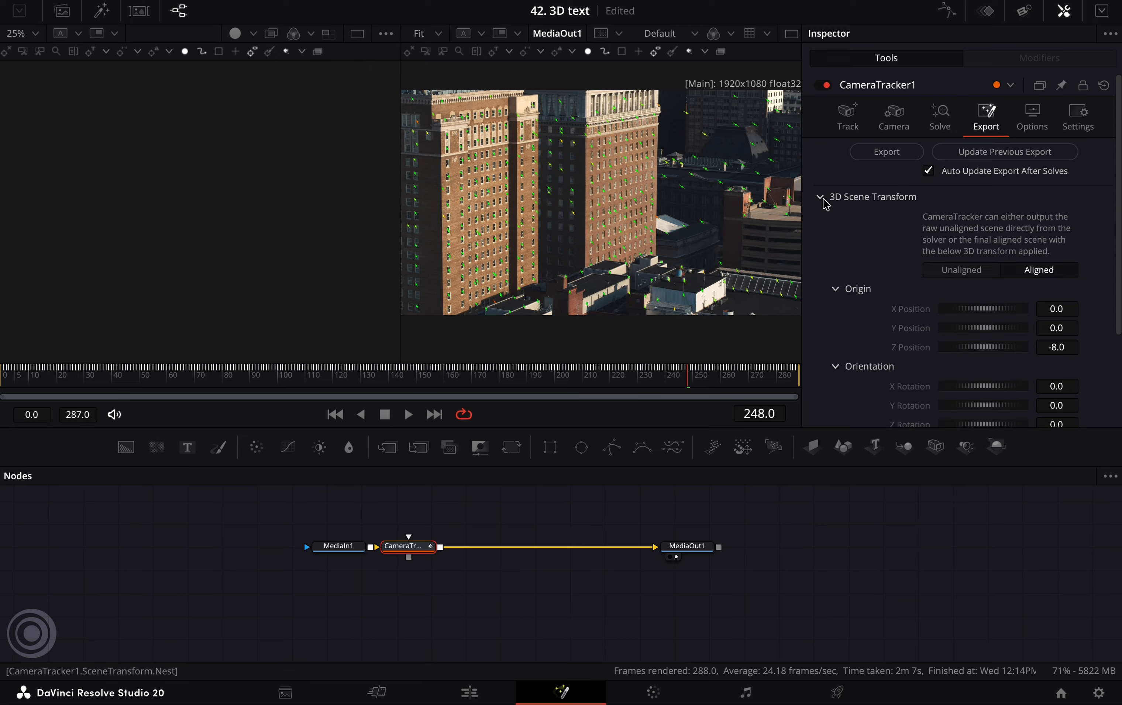
pyautogui.click(970, 271)
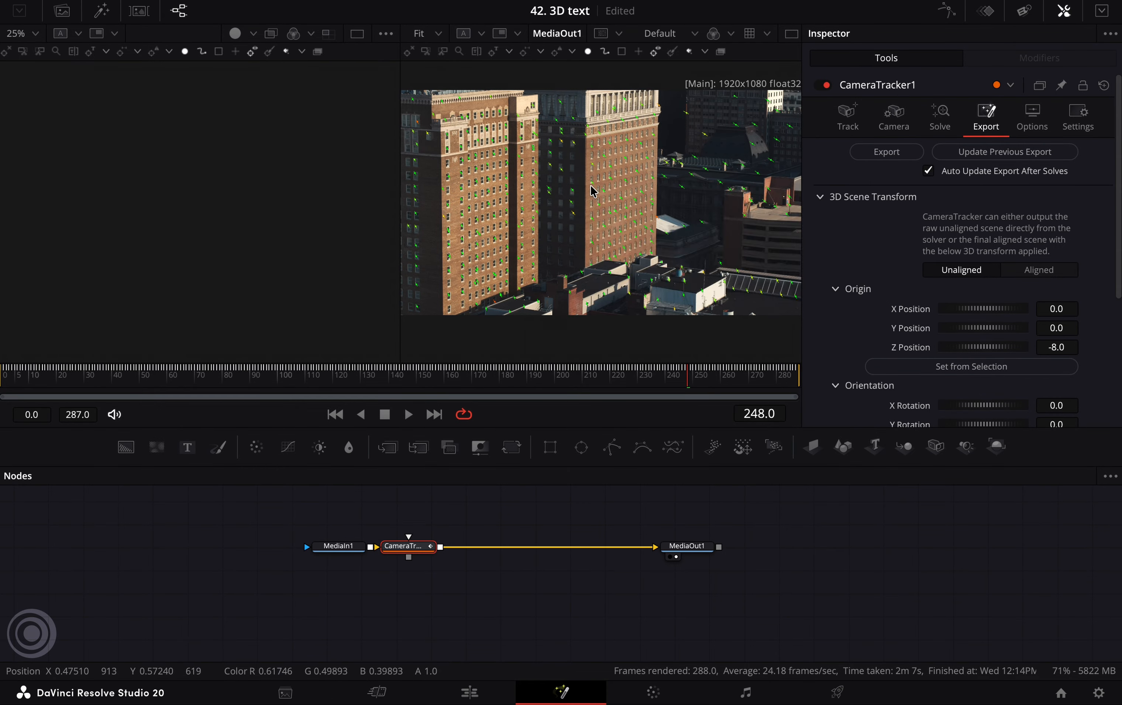
pyautogui.moveTo(592, 185)
pyautogui.moveTo(625, 178)
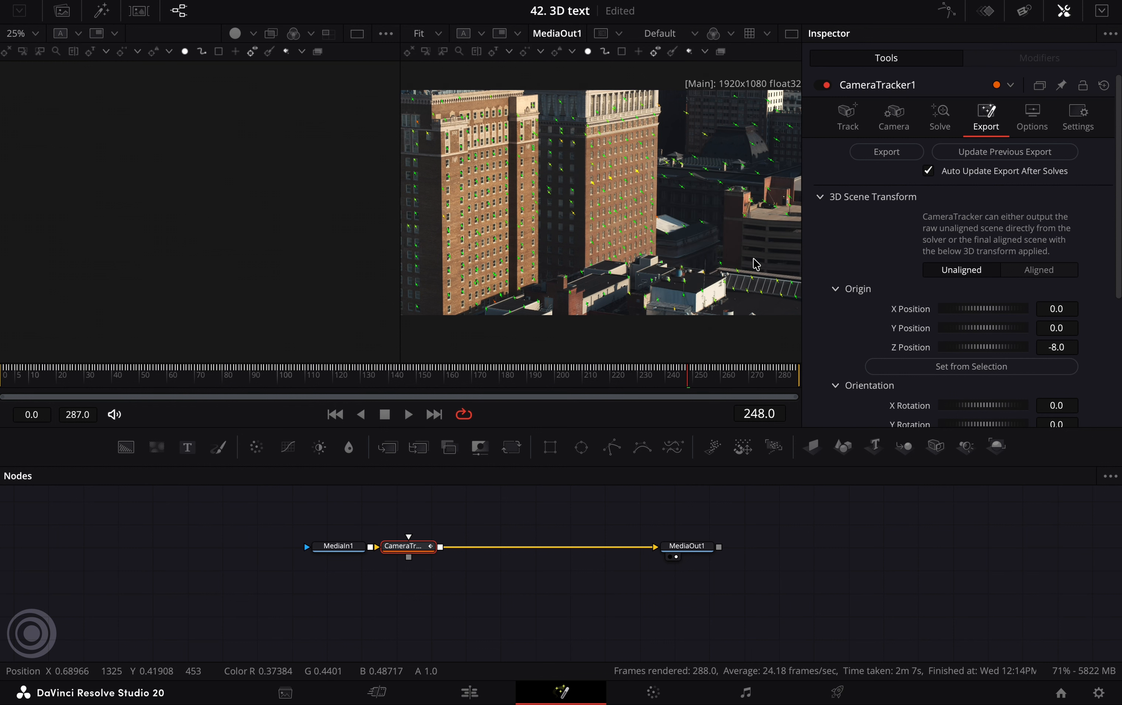
pyautogui.click(915, 367)
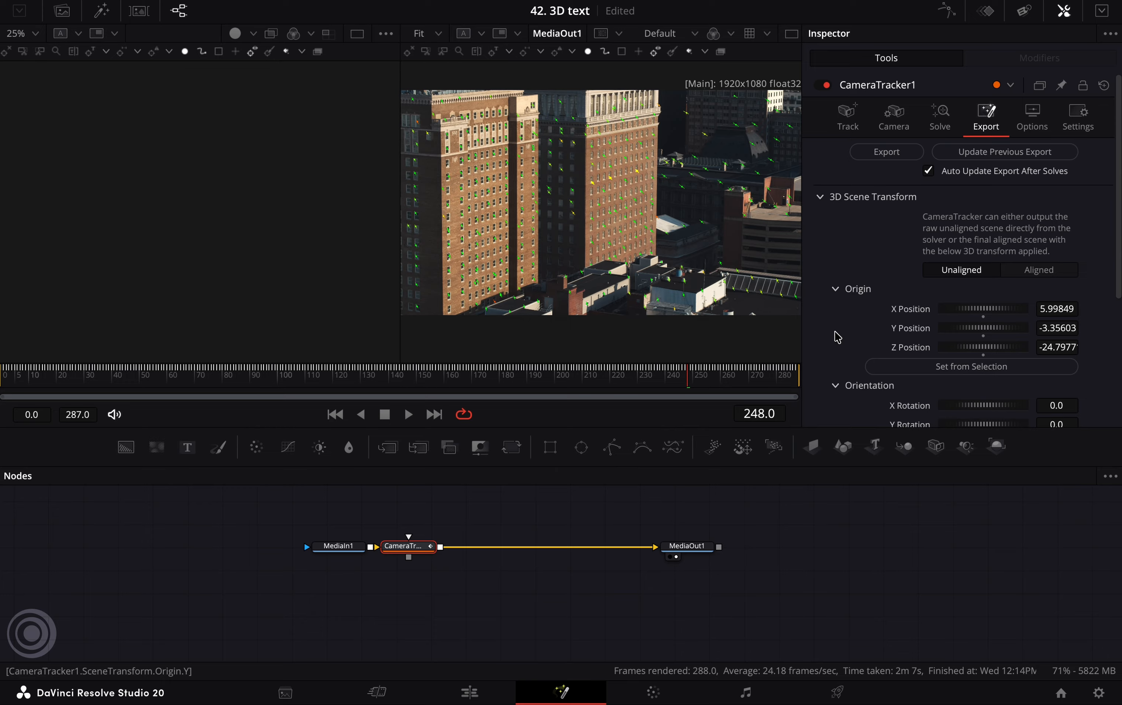
# - Set the scene orientation from the tracking points across the low rooftops, treated as the XZ ground plane
pyautogui.scroll(-2, 838, 336)
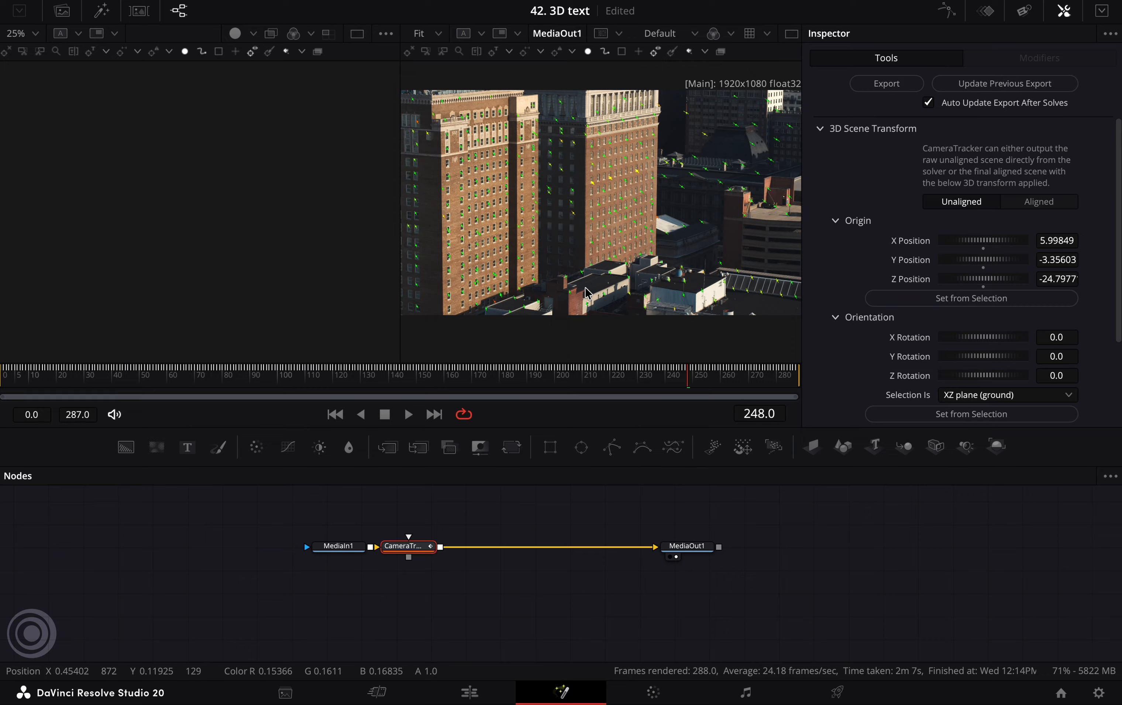
pyautogui.moveTo(563, 288); pyautogui.dragTo(784, 310)
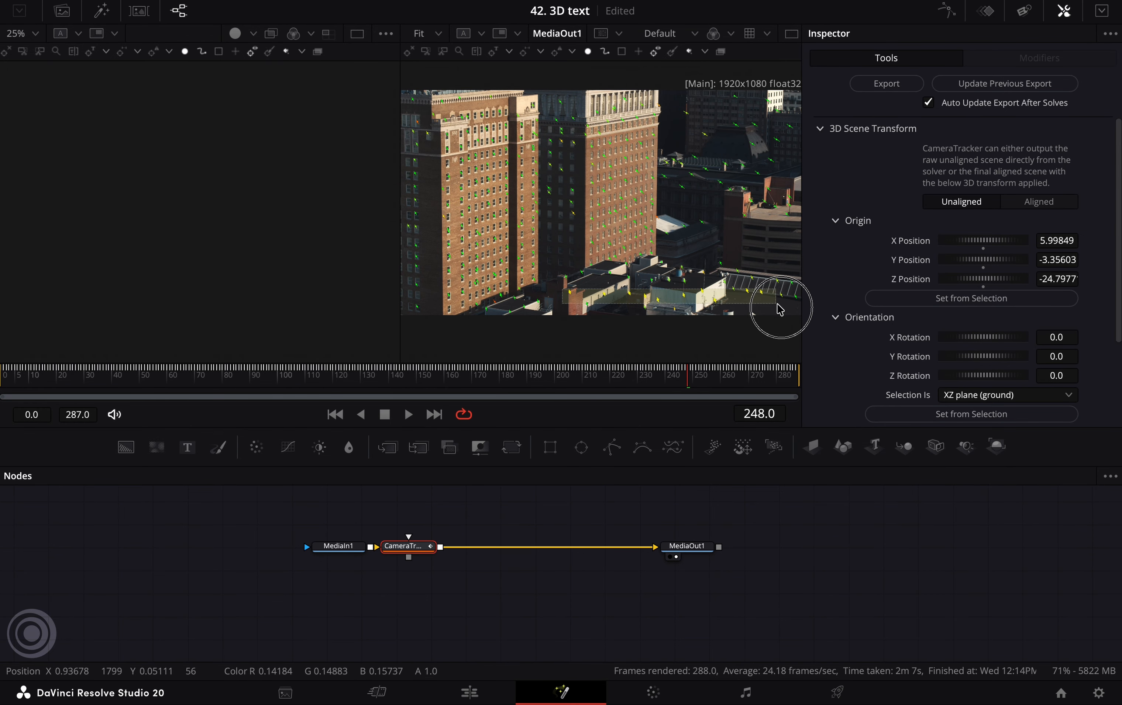
pyautogui.click(924, 415)
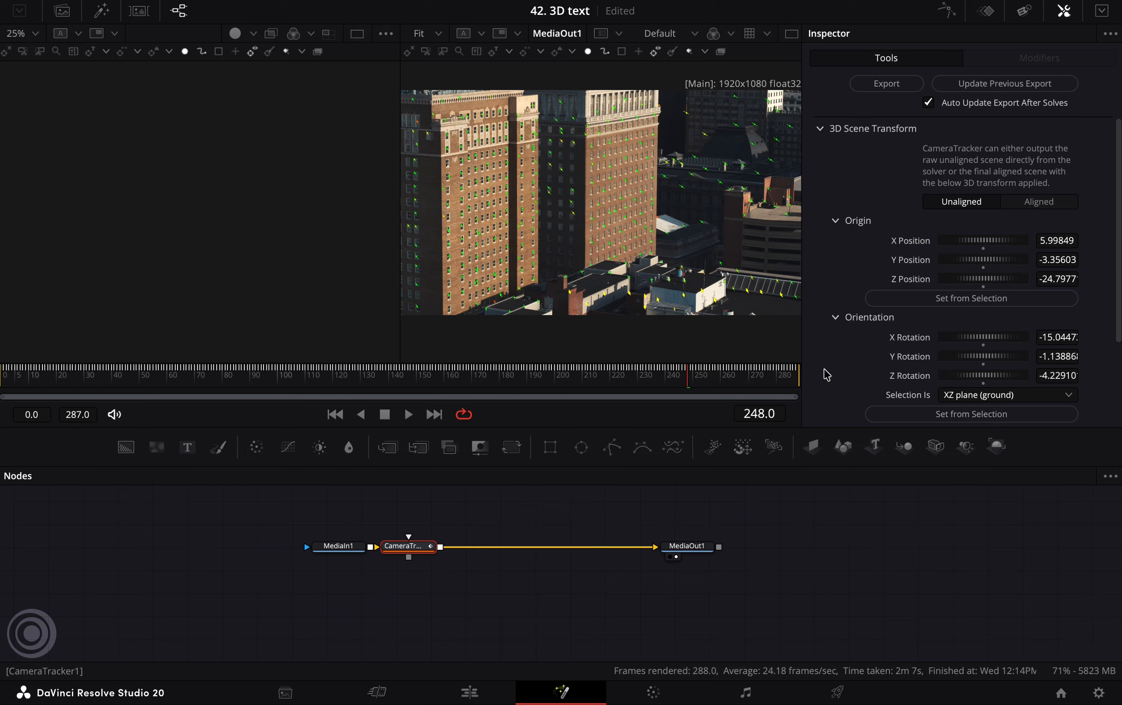
pyautogui.scroll(3, 826, 375)
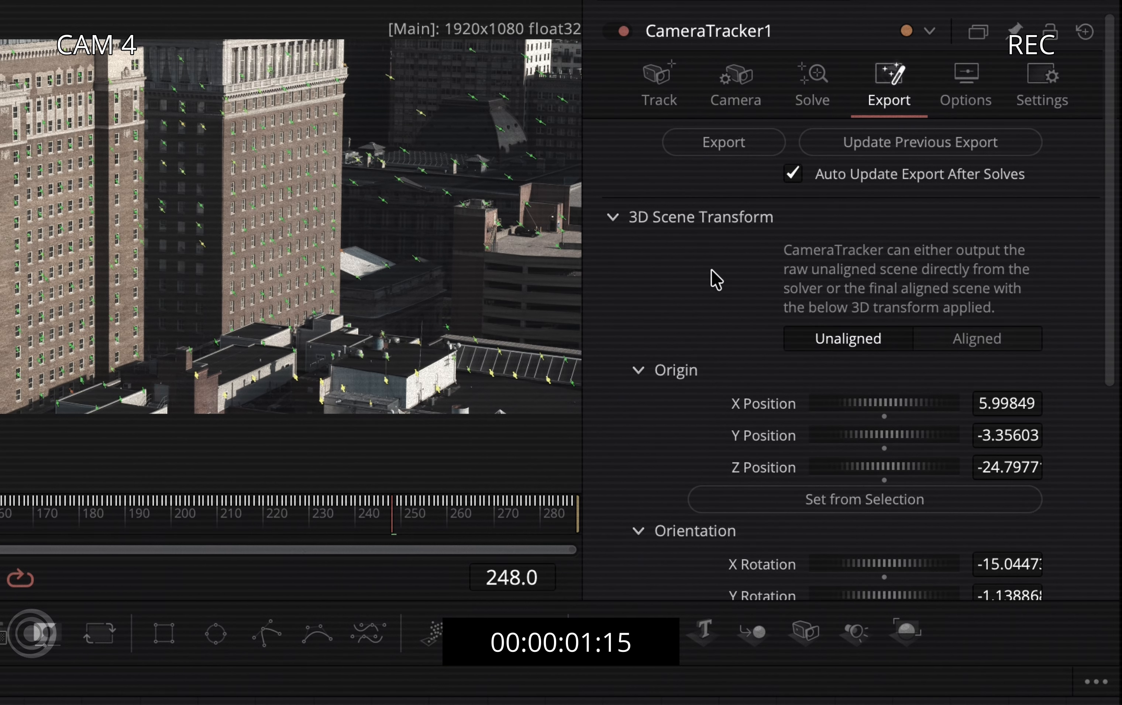
pyautogui.click(723, 154)
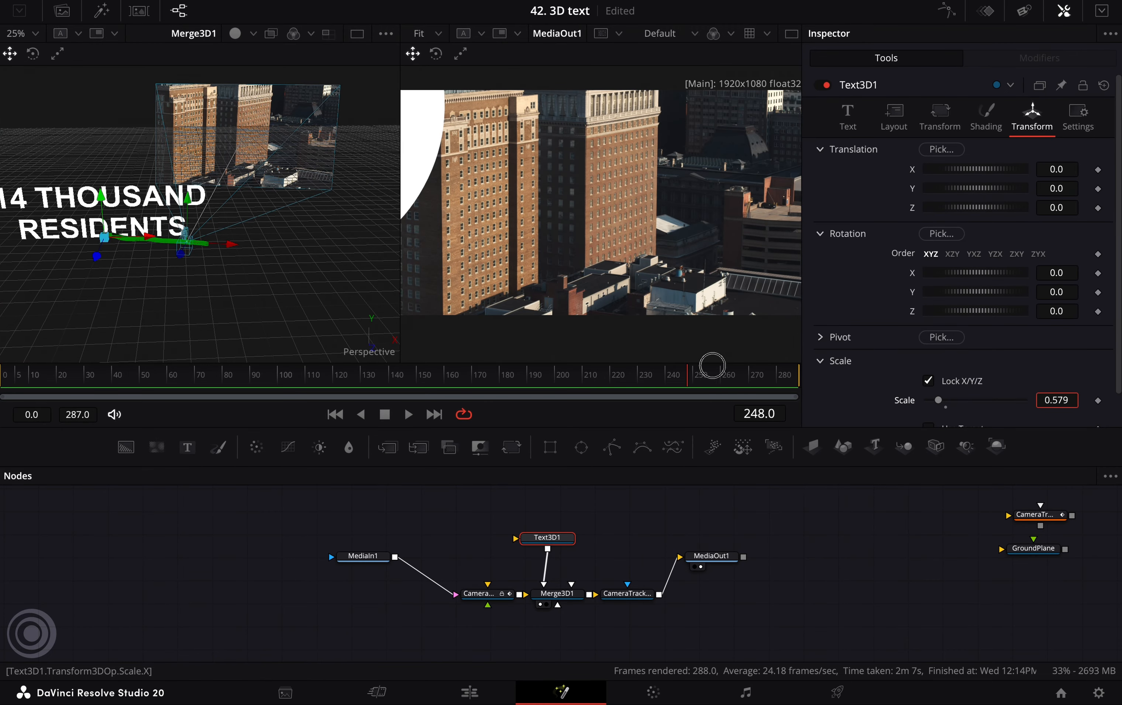
pyautogui.moveTo(533, 333); pyautogui.dragTo(508, 332)
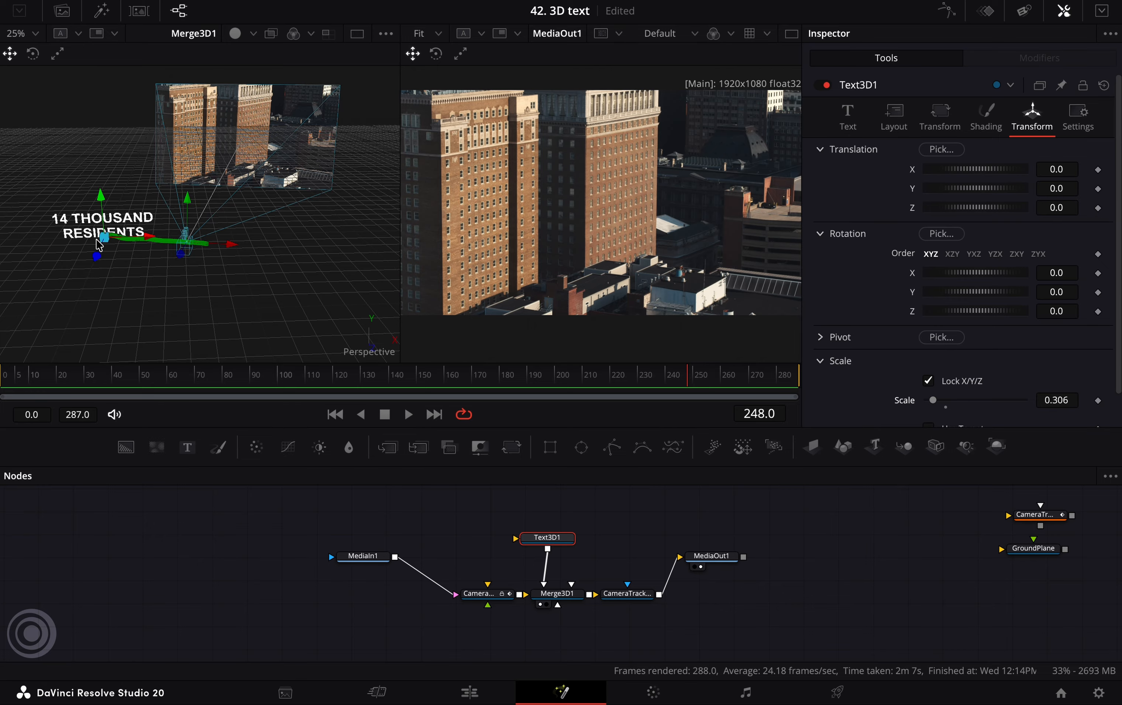
pyautogui.click(295, 381)
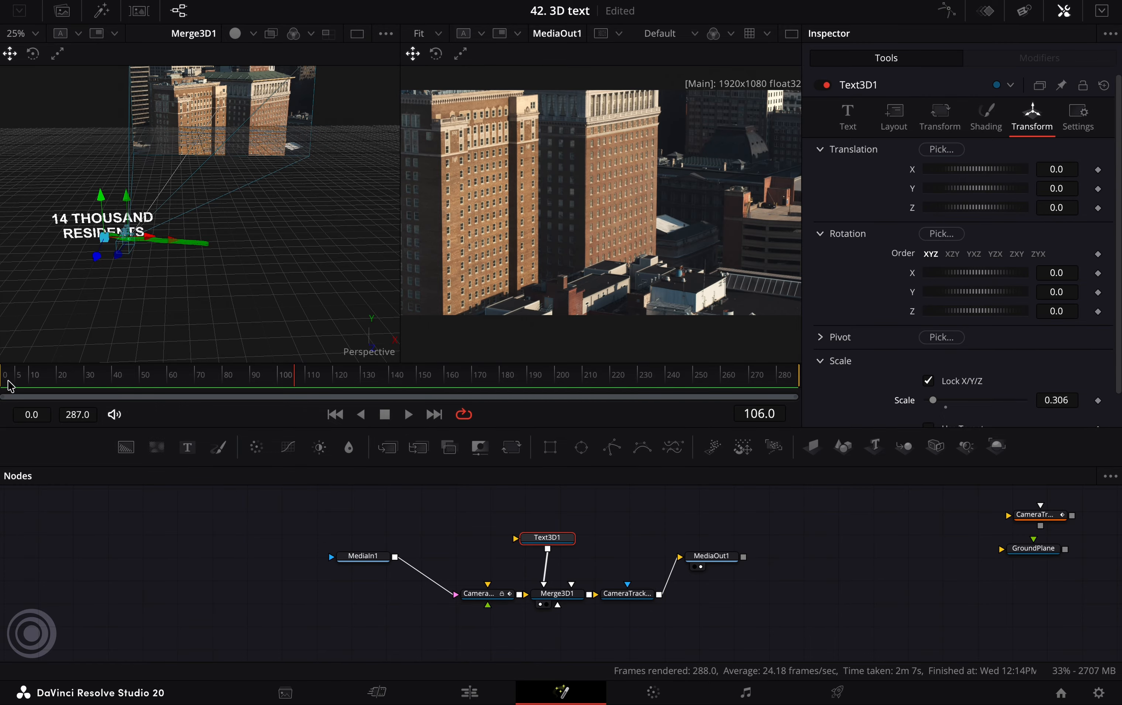
pyautogui.click(23, 381)
pyautogui.moveTo(634, 525); pyautogui.dragTo(459, 617)
pyautogui.press('Delete')
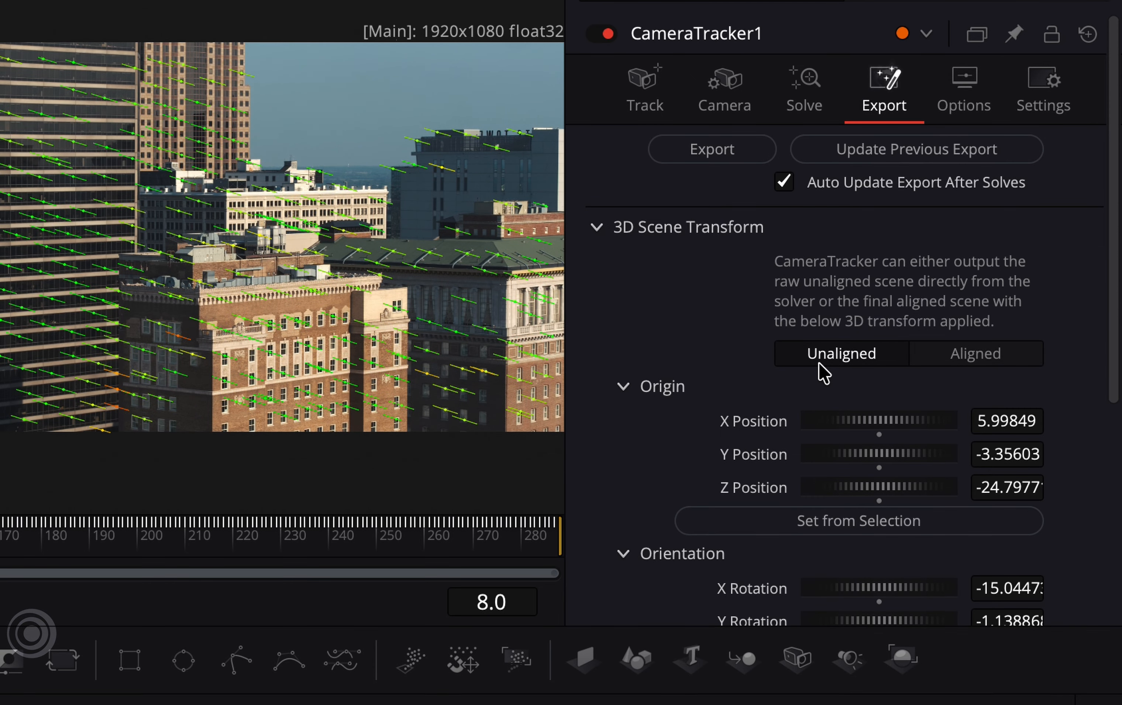
# - Switch the 3D scene transform to Aligned and export the tracked scene
pyautogui.click(955, 361)
pyautogui.click(738, 161)
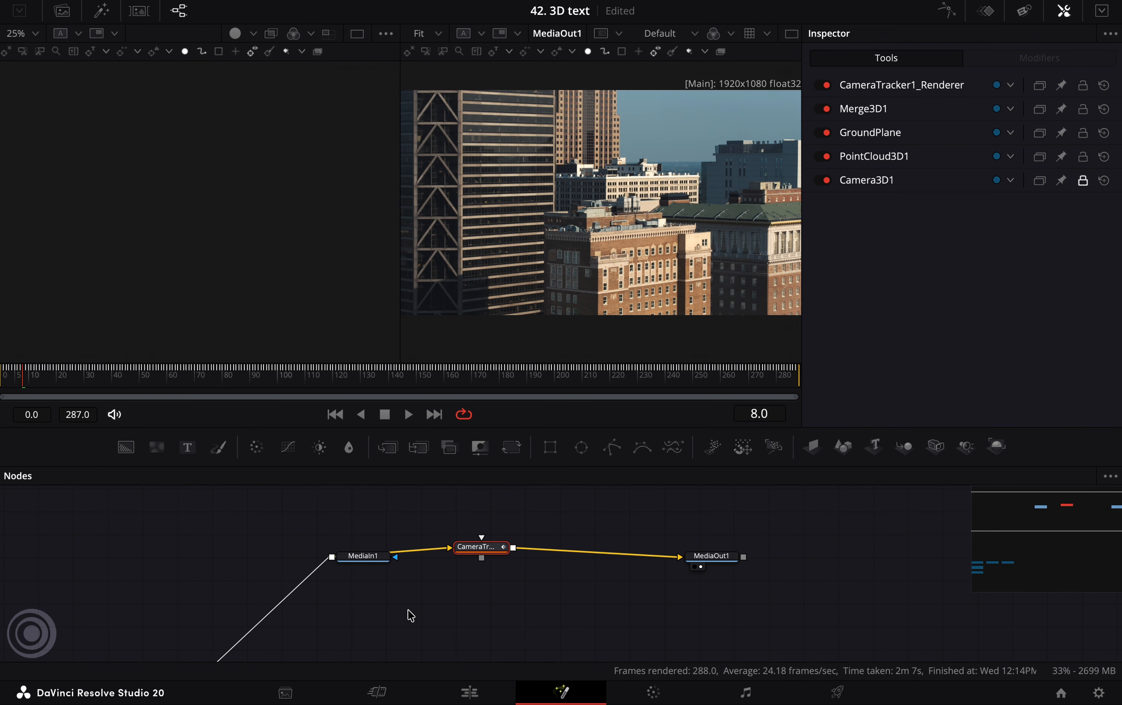
# - Move the exported camera, point cloud, ground plane, merge and renderer nodes up beneath the MediaIn1–MediaOut1 flow
pyautogui.moveTo(409, 612); pyautogui.dragTo(537, 488)
pyautogui.moveTo(375, 603); pyautogui.dragTo(530, 475)
pyautogui.moveTo(475, 570); pyautogui.dragTo(675, 476)
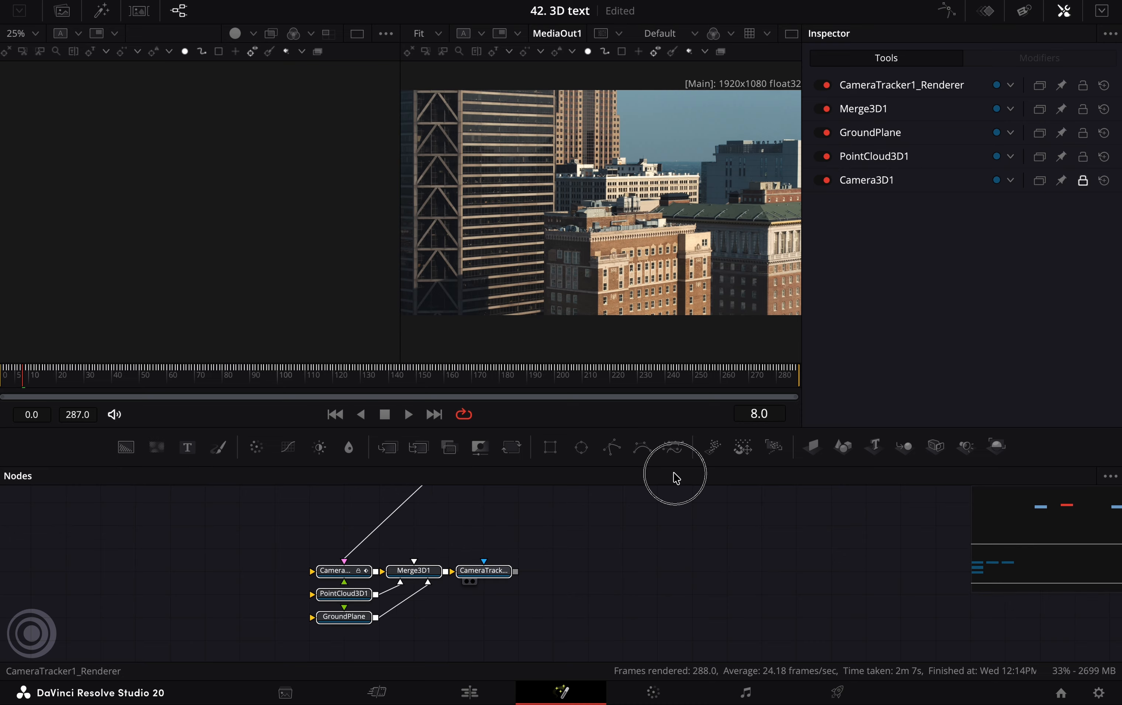
pyautogui.moveTo(489, 577); pyautogui.dragTo(631, 504)
pyautogui.moveTo(731, 520); pyautogui.dragTo(575, 643)
pyautogui.moveTo(471, 622); pyautogui.dragTo(649, 507)
pyautogui.moveTo(701, 523); pyautogui.dragTo(538, 598)
# - Extract the CameraTracker1 node from the MediaIn1–MediaOut1 connection and set it aside, away from the main flow
pyautogui.click(428, 559)
pyautogui.moveTo(428, 560); pyautogui.dragTo(1007, 529)
pyautogui.press('shift')
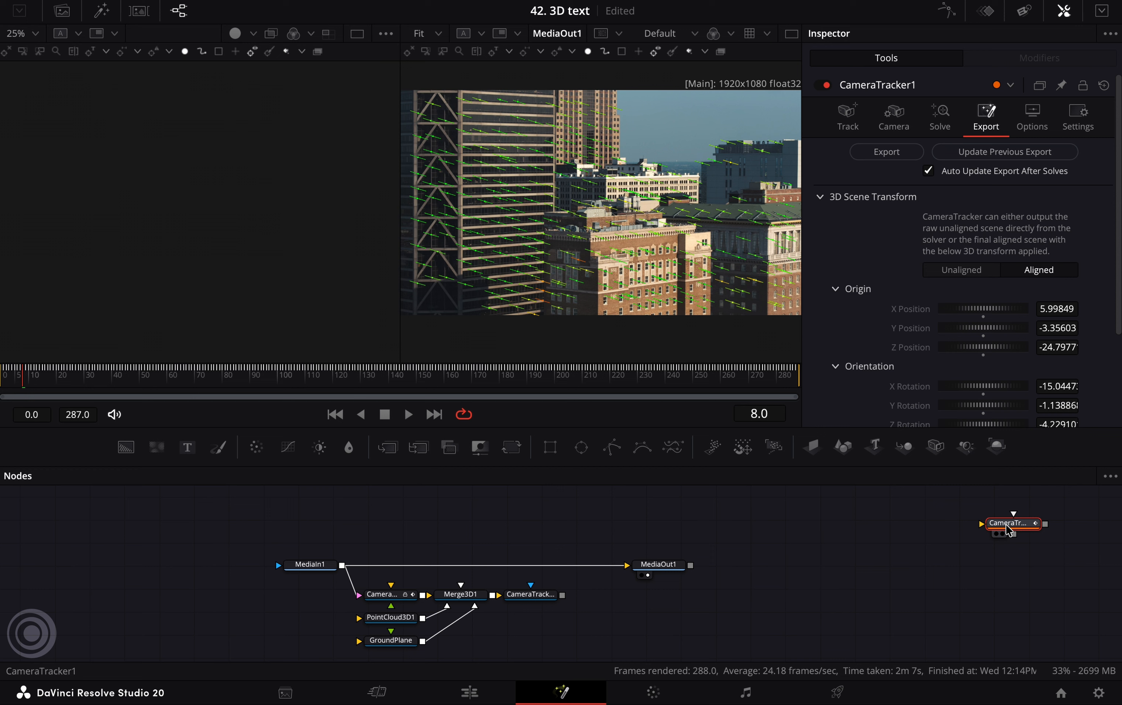
# - Disconnect MediaIn1 from MediaOut1 and feed the CameraTracker1_Renderer output into MediaOut1 instead
pyautogui.click(583, 566)
pyautogui.moveTo(562, 596); pyautogui.dragTo(626, 565)
pyautogui.scroll(-2, 588, 591)
pyautogui.hscroll(2, 588, 590)
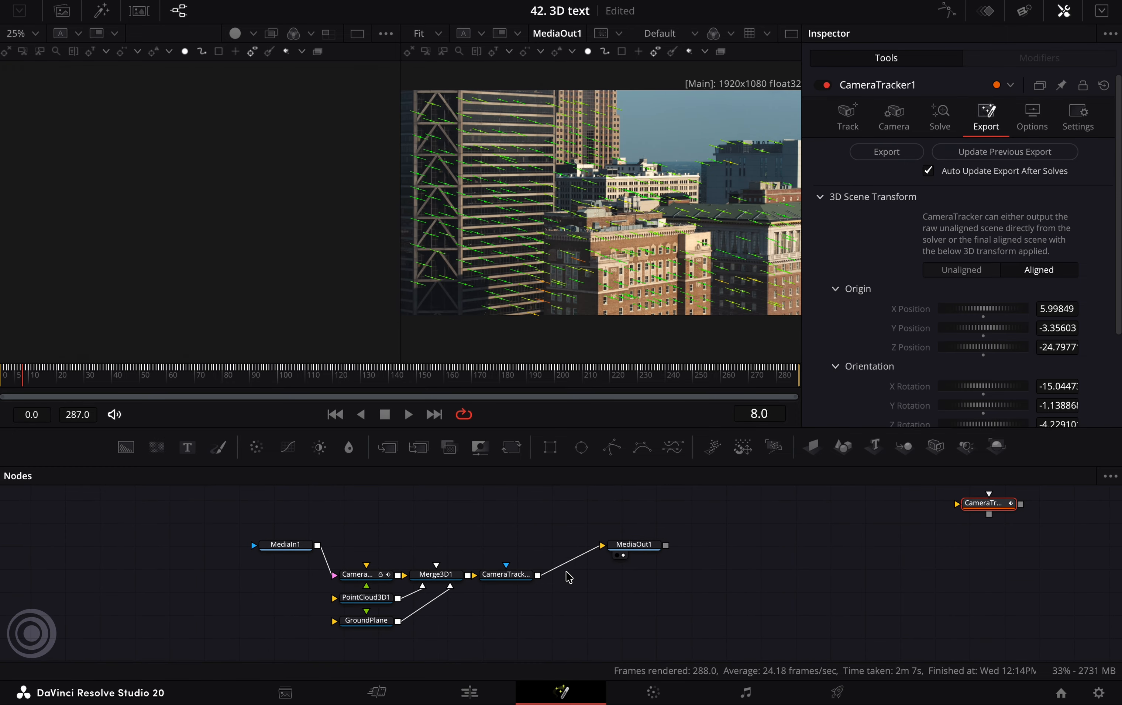
# - Detach the GroundPlane node from Merge3D1 and set it aside, and display Merge3D1 in the empty viewer
pyautogui.click(431, 601)
pyautogui.moveTo(374, 628); pyautogui.dragTo(996, 551)
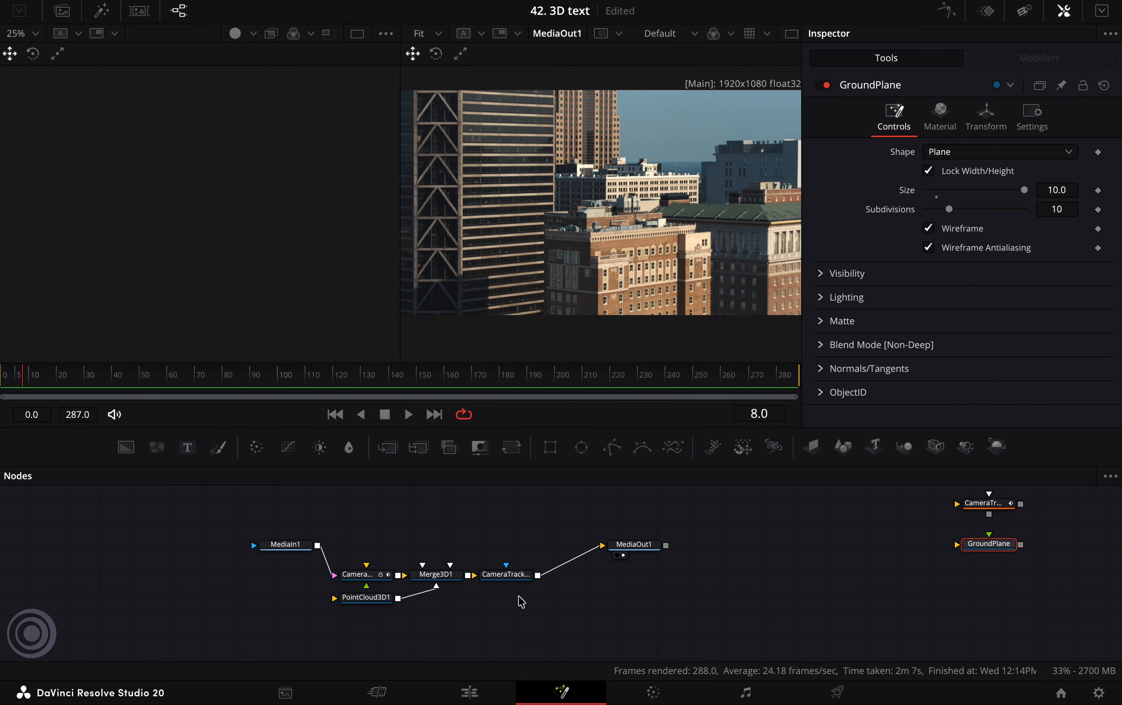
pyautogui.click(435, 575)
pyautogui.press('1')
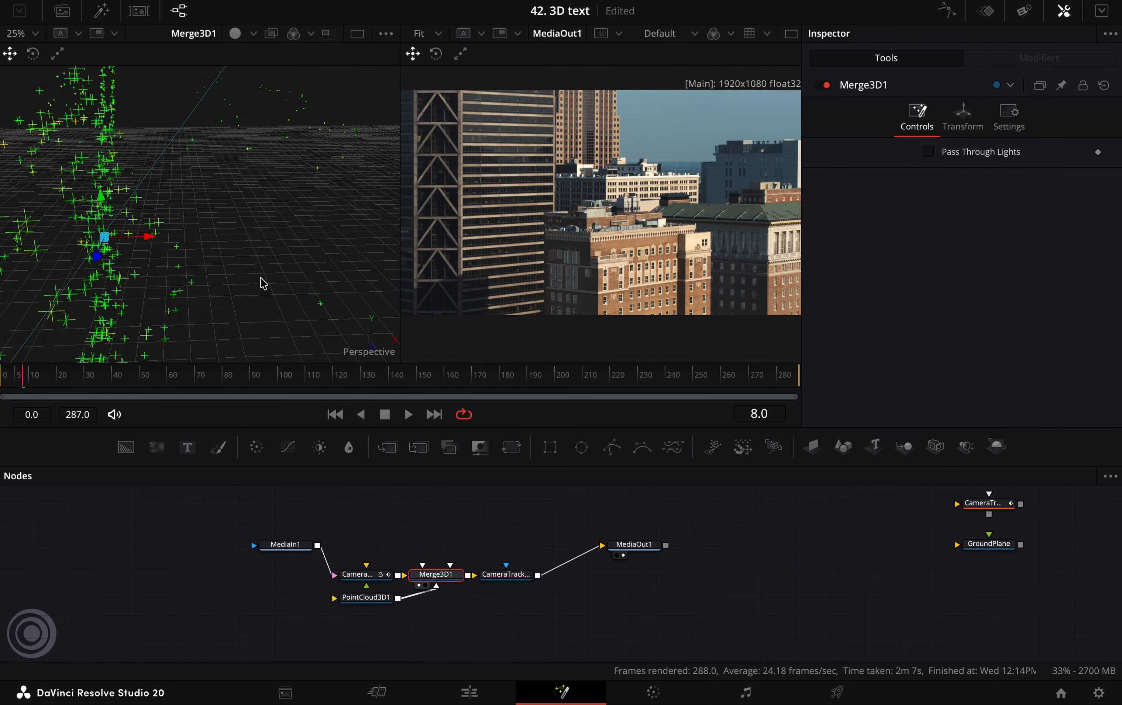
# - Delete the PointCloud3D1 node from the scene feeding Merge3D1
pyautogui.scroll(-8, 268, 275)
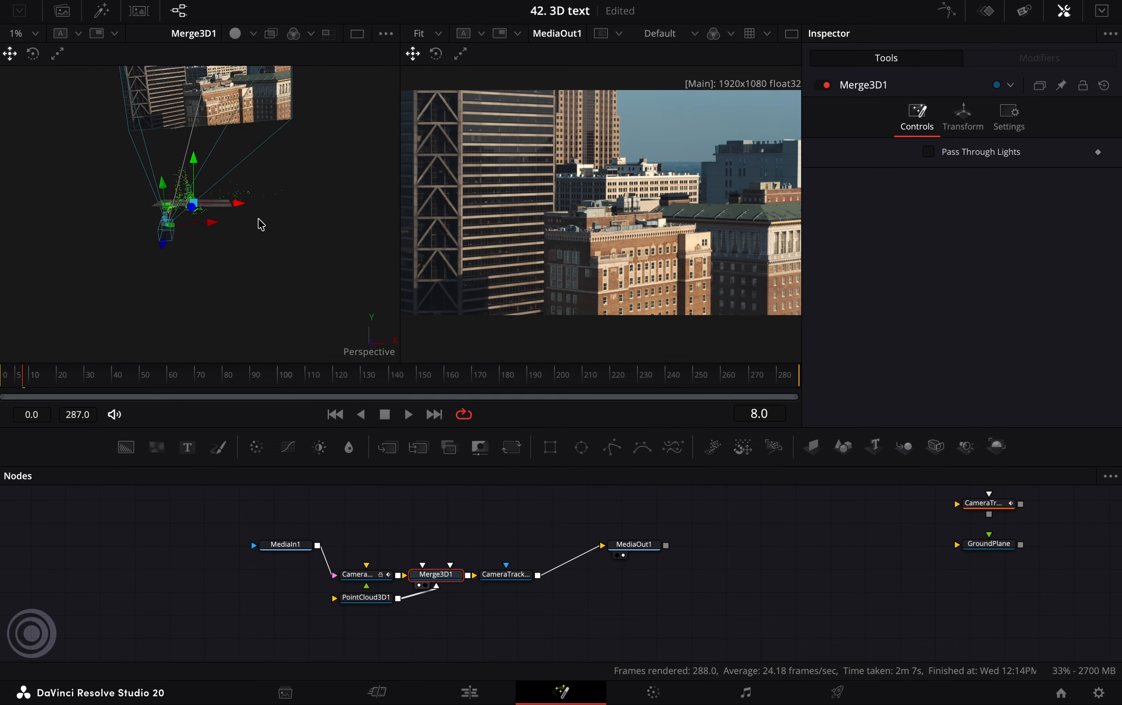
pyautogui.moveTo(261, 225); pyautogui.dragTo(260, 187)
pyautogui.scroll(2, 235, 224)
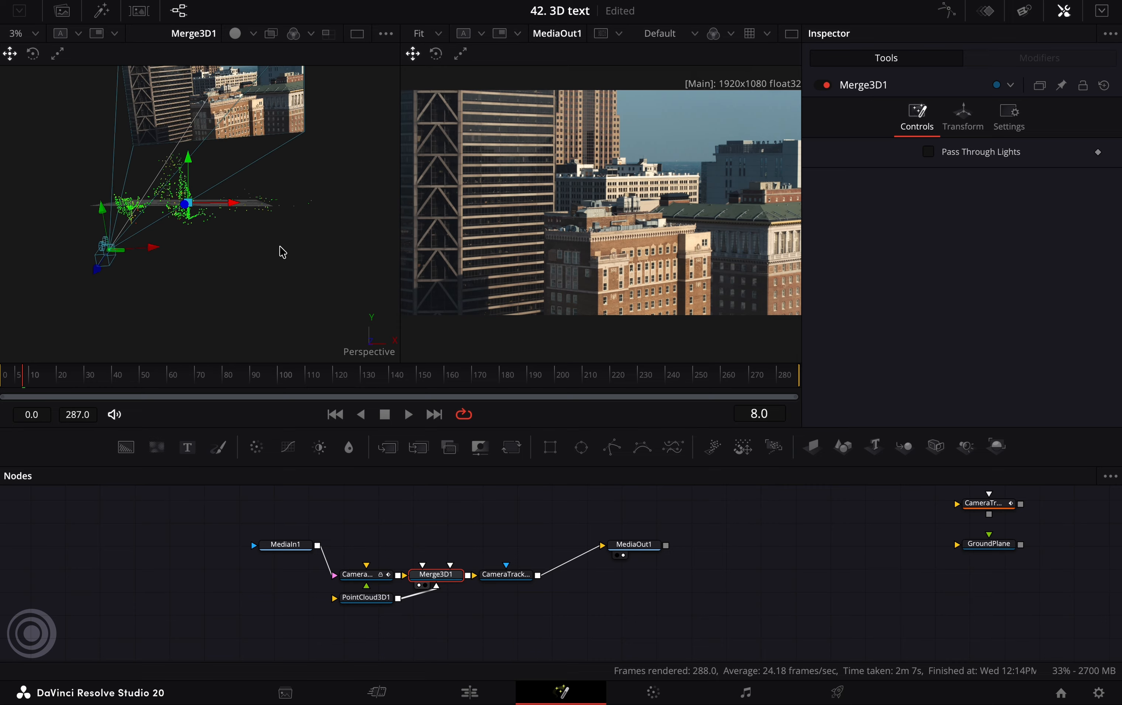
pyautogui.moveTo(279, 241); pyautogui.dragTo(274, 251)
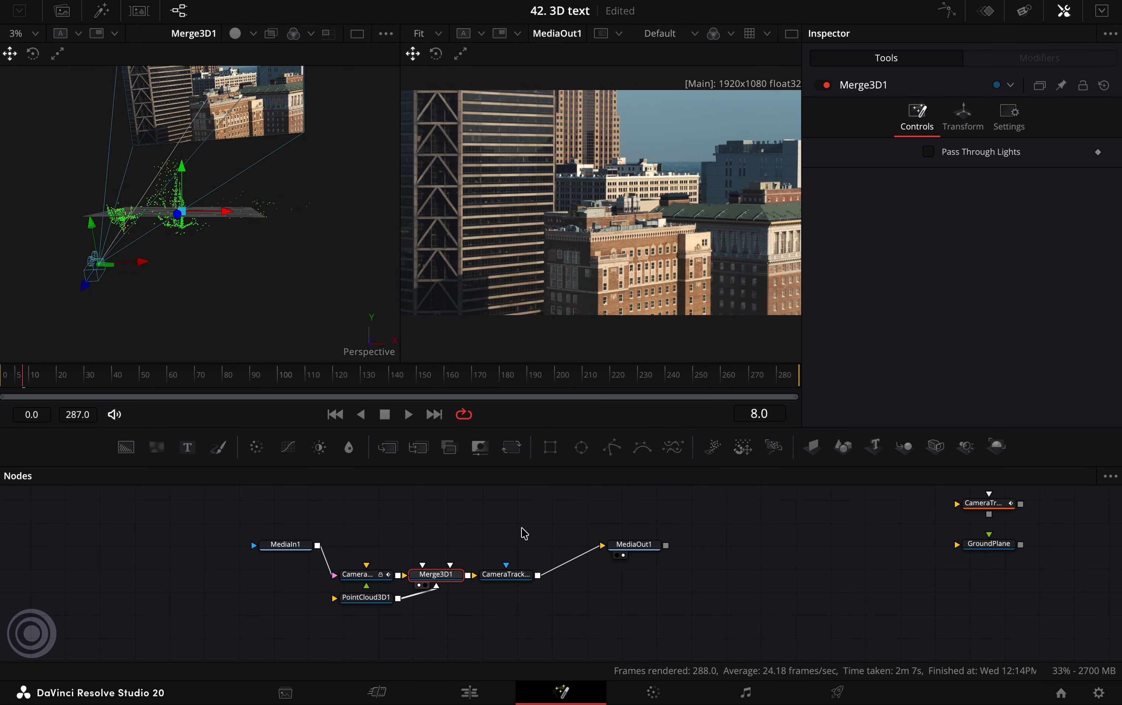
pyautogui.click(380, 598)
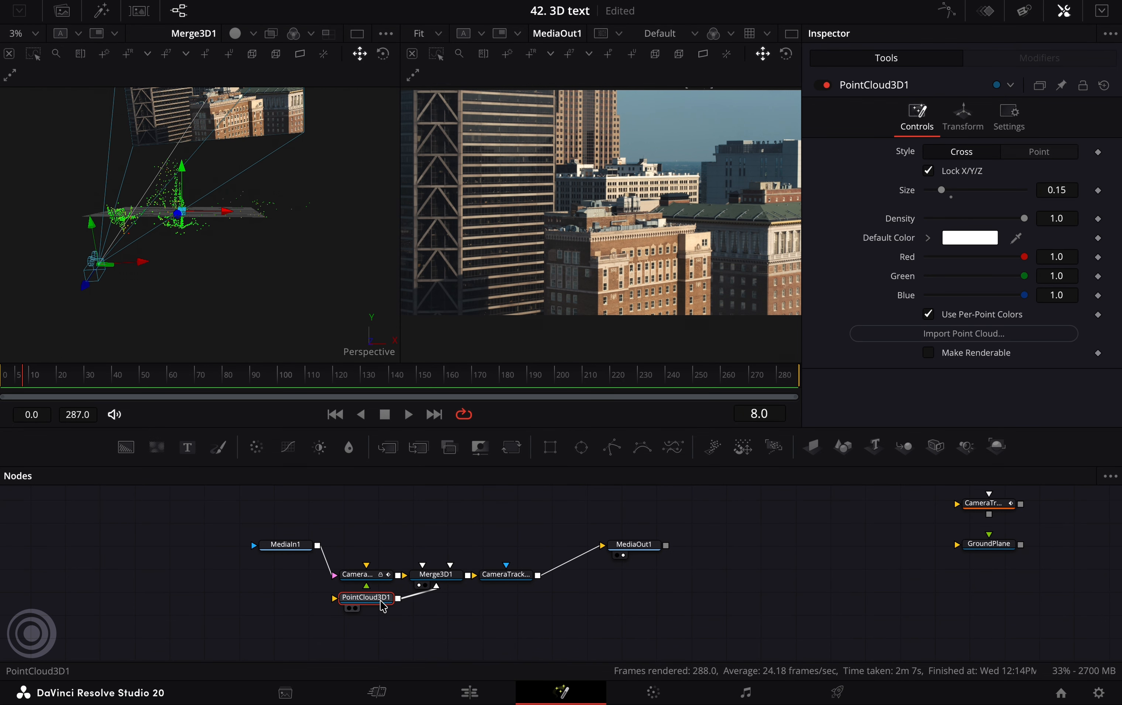
pyautogui.press('Delete')
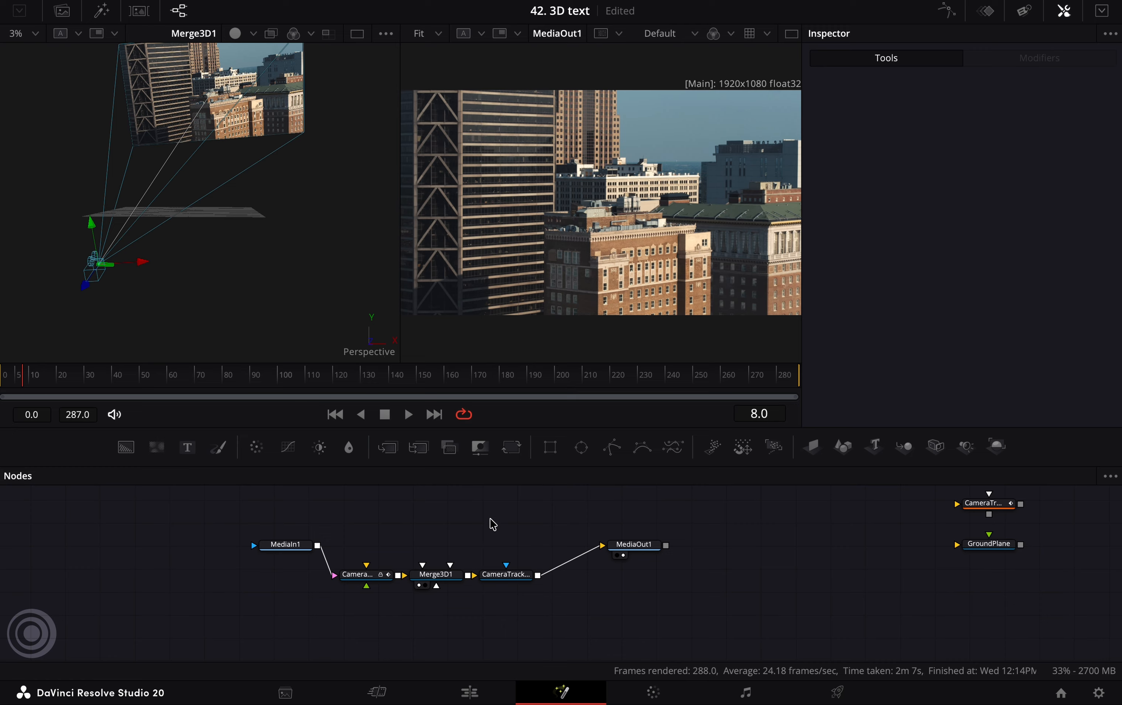
# - Add a Text3D node connected to Merge3D1 and enter "14 THOUSAND" and "RESIDENTS" on two lines
pyautogui.moveTo(869, 448); pyautogui.dragTo(431, 577)
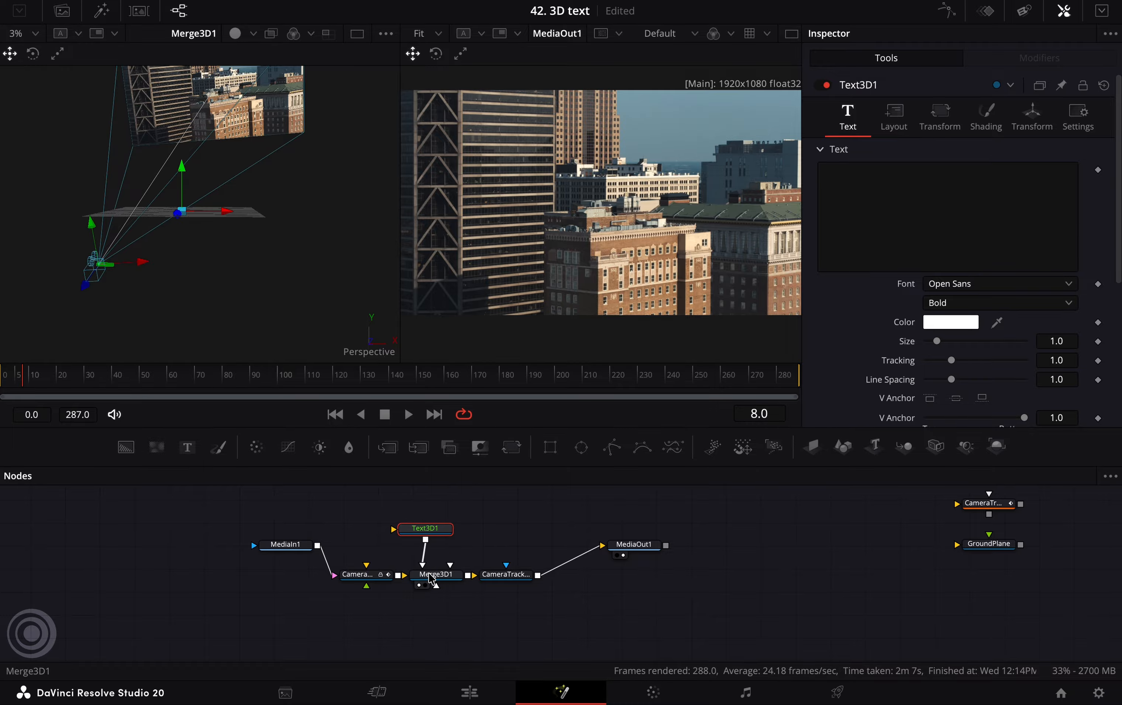
pyautogui.click(901, 215)
pyautogui.write('14')
pyautogui.press('capslock')
pyautogui.write('TOUSAND')
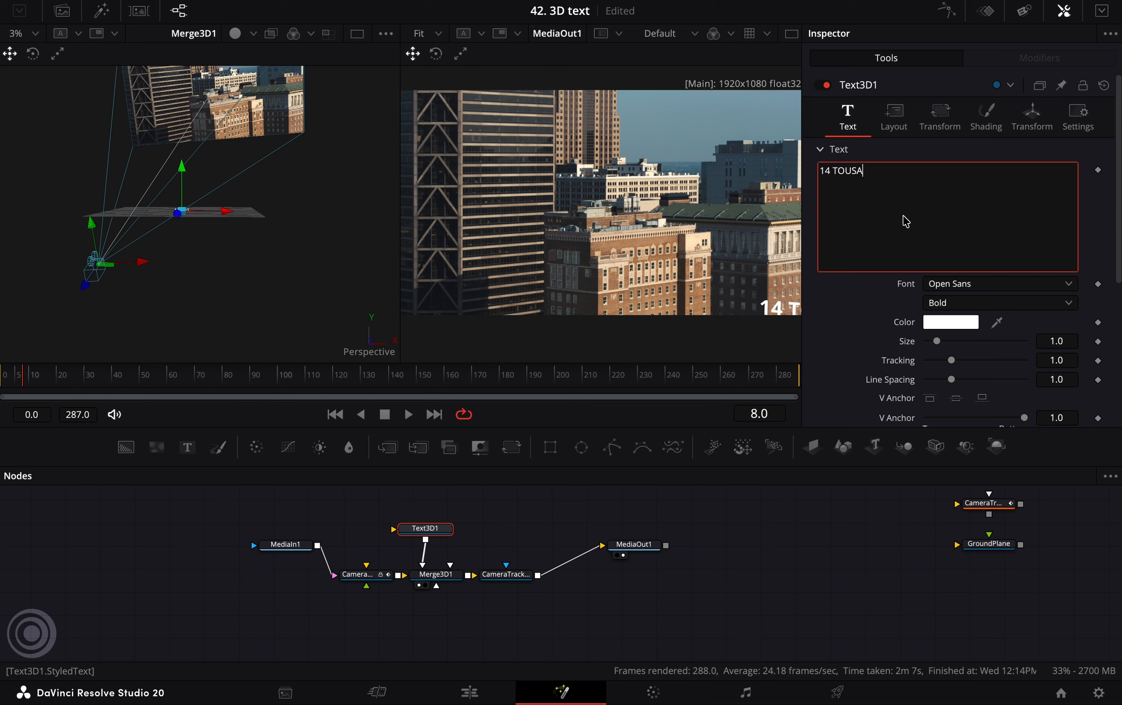
pyautogui.press('BackSpace')
pyautogui.press('BackSpace')
pyautogui.press('BackSpace')
pyautogui.press('BackSpace')
pyautogui.press('BackSpace')
pyautogui.press('BackSpace')
pyautogui.write('HOUSAND')
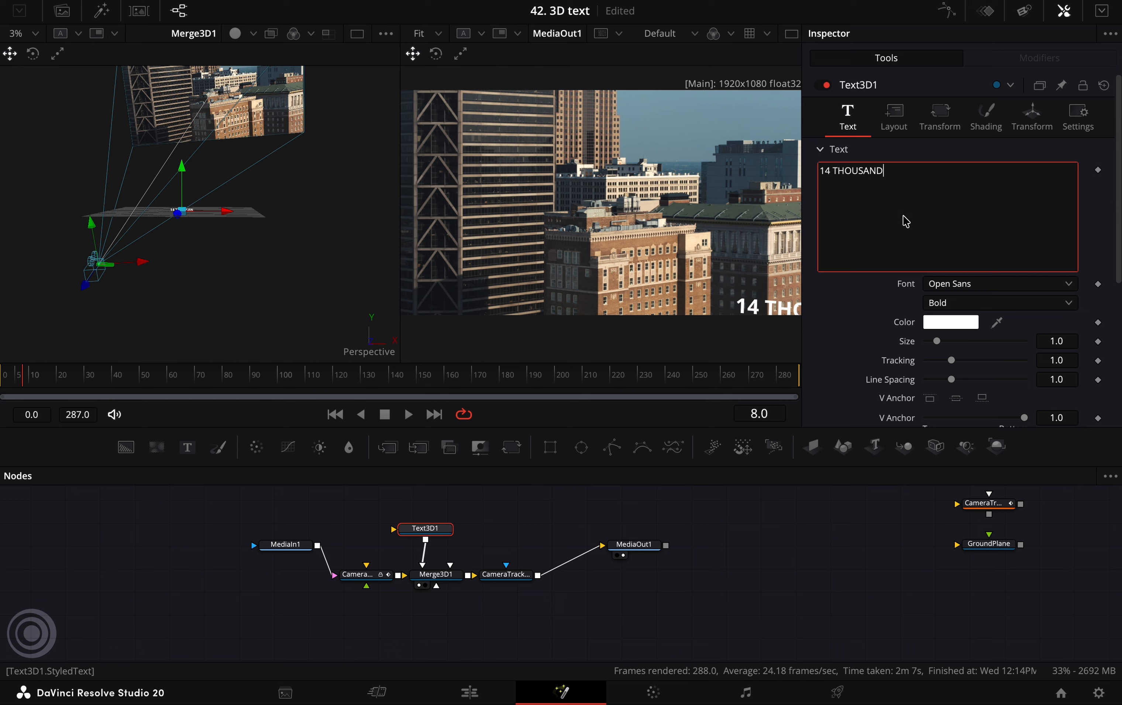
pyautogui.press('Return')
pyautogui.write('RESIDENTS')
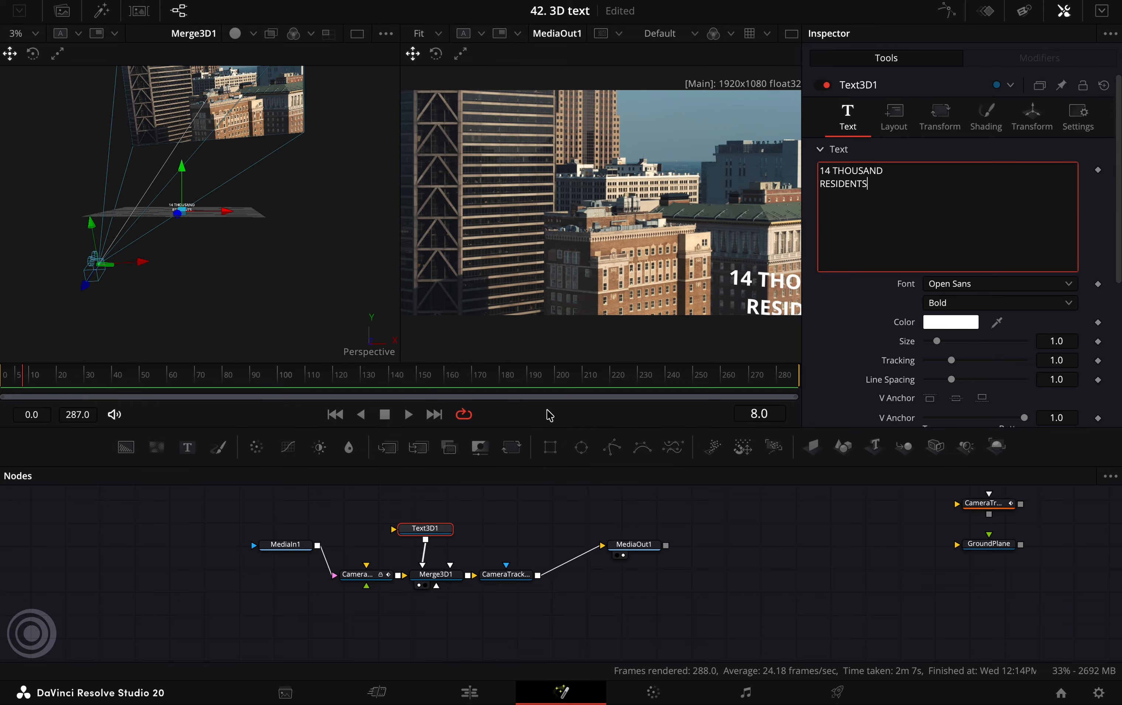
# - Go to frame 187, where the text is fully in shot, and set the text's font to Arial
pyautogui.click(518, 379)
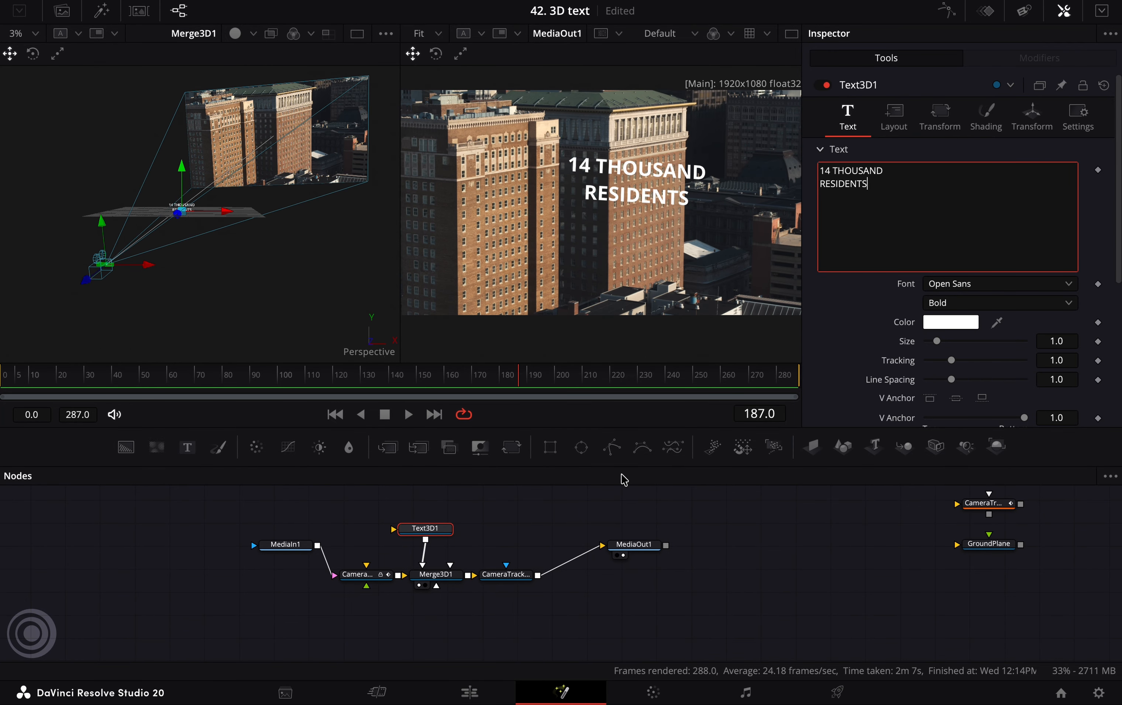
pyautogui.click(949, 286)
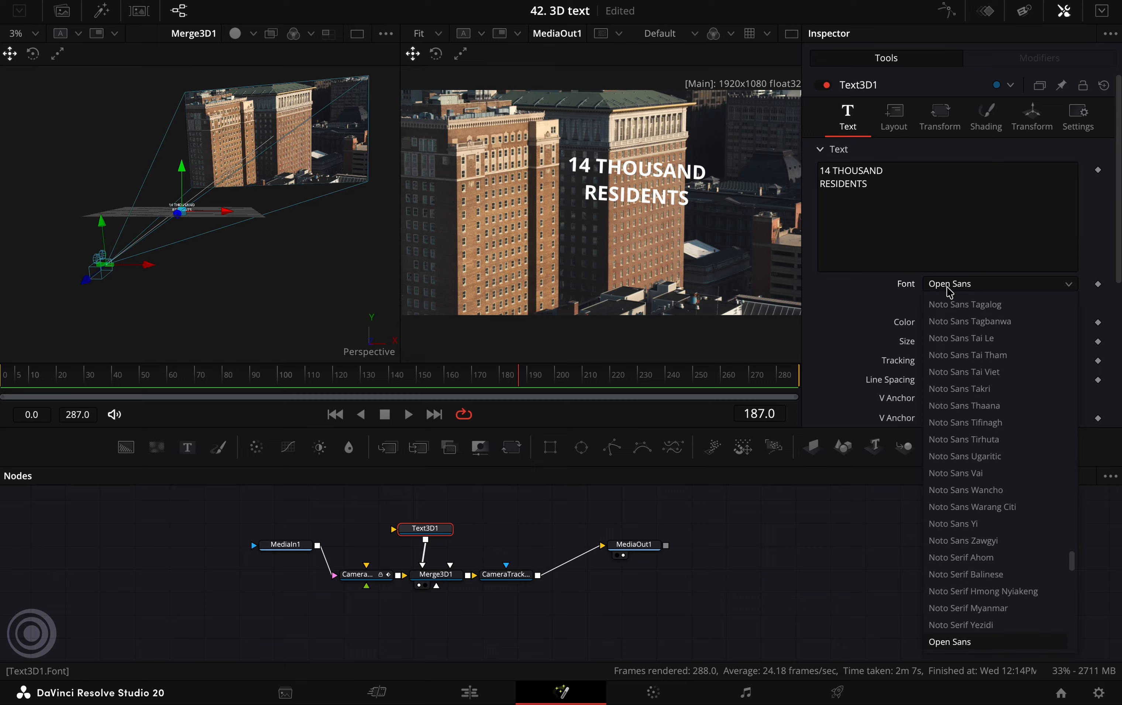
pyautogui.click(952, 592)
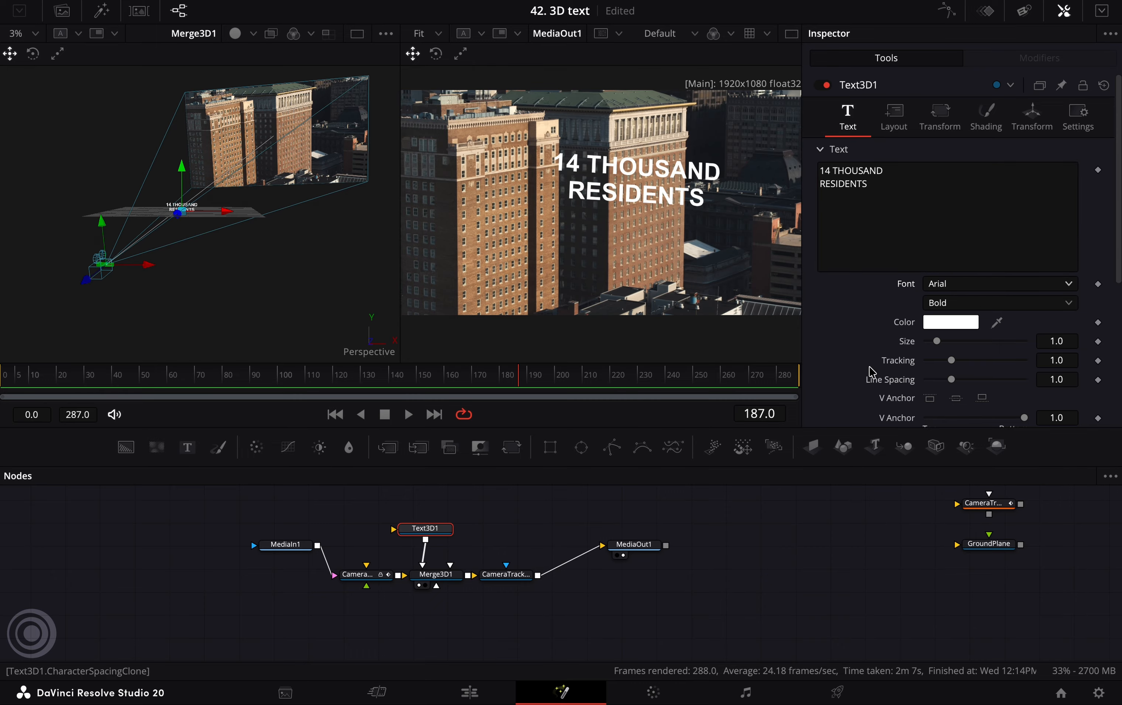
# - At frame 232, set the 3D text's translation to X 0.522 and Y -0.315
pyautogui.click(1032, 118)
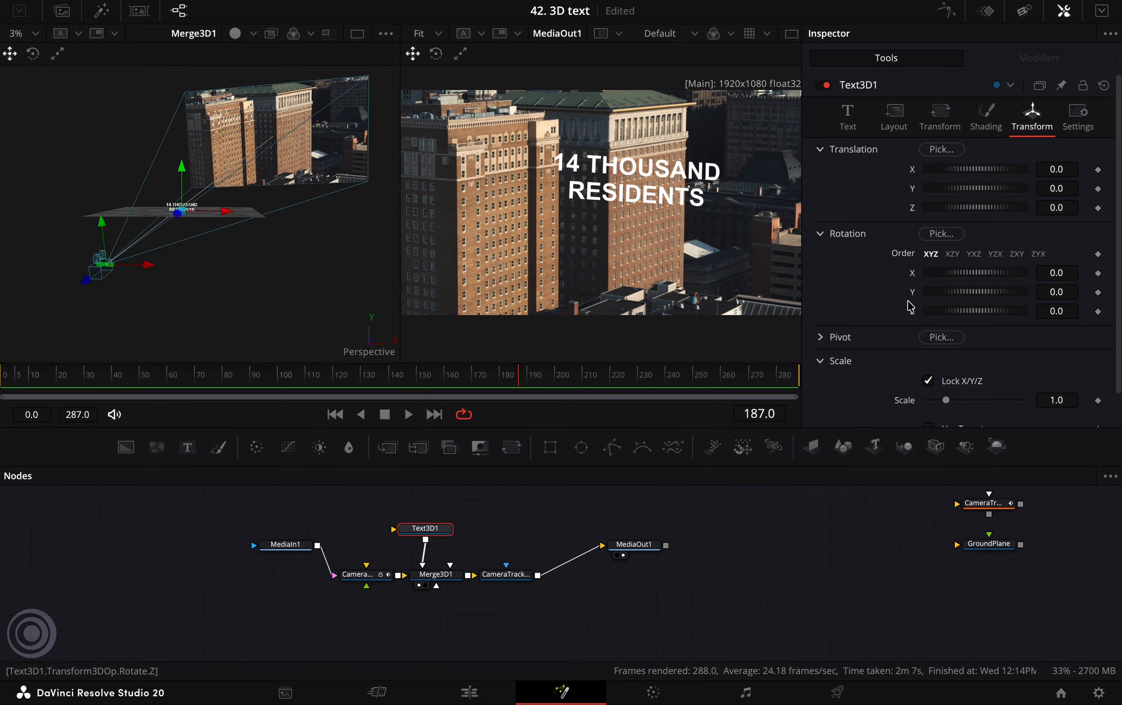
pyautogui.click(644, 386)
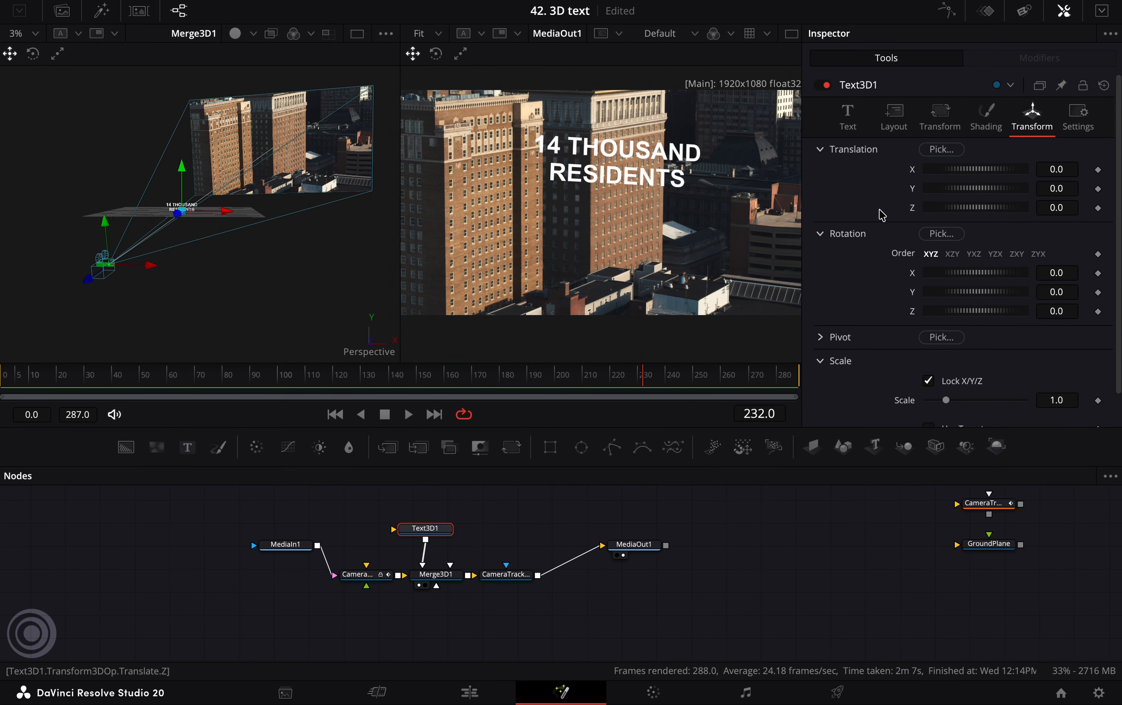
pyautogui.moveTo(937, 175); pyautogui.dragTo(945, 171)
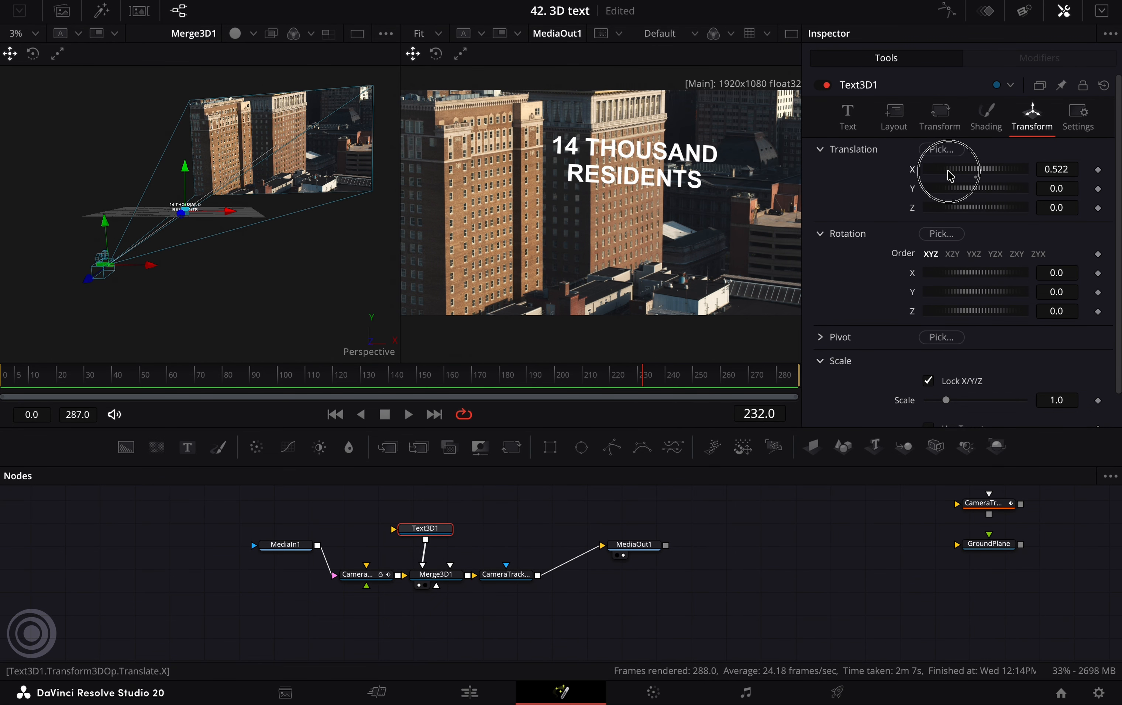
pyautogui.moveTo(1042, 188); pyautogui.dragTo(798, 192)
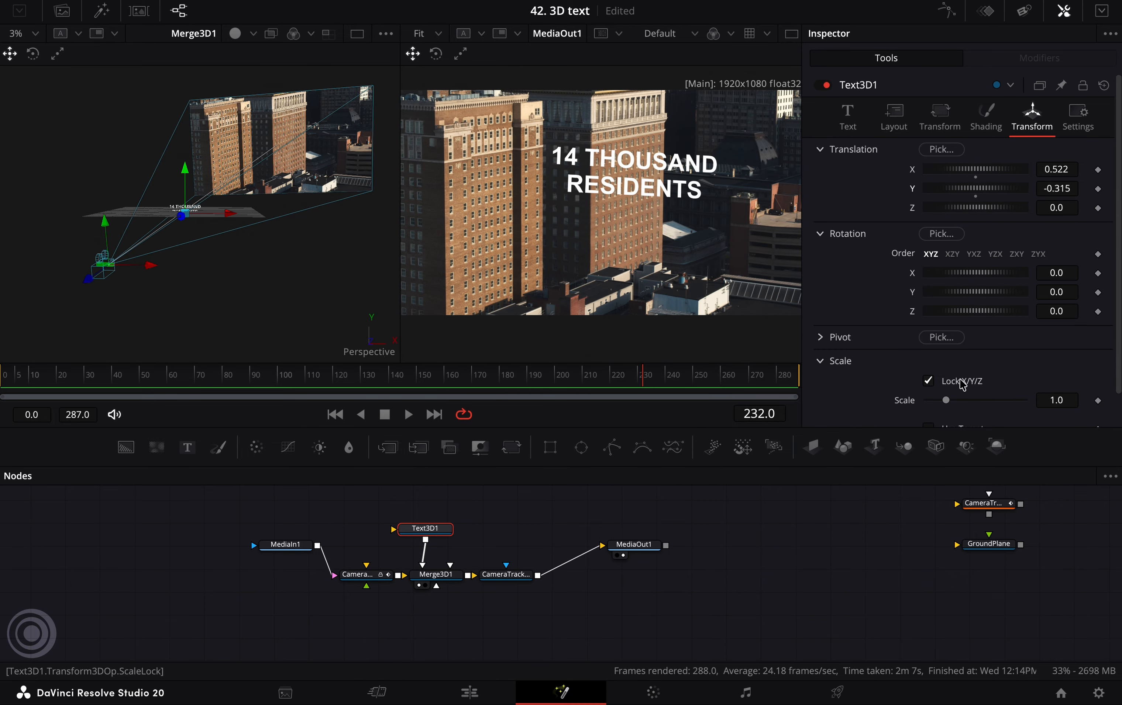
# - Scale the 3D text to 0.945 and rotate it to X 21.8, Y 22.6 and Z 16.5 to follow the building's facade
pyautogui.moveTo(1067, 402); pyautogui.dragTo(1015, 401)
pyautogui.moveTo(956, 275)
pyautogui.mouseDown()
pyautogui.moveTo(980, 274)
pyautogui.moveTo(962, 274)
pyautogui.moveTo(970, 292)
pyautogui.mouseUp()
pyautogui.moveTo(1069, 311); pyautogui.dragTo(1090, 310)
pyautogui.click(1057, 272)
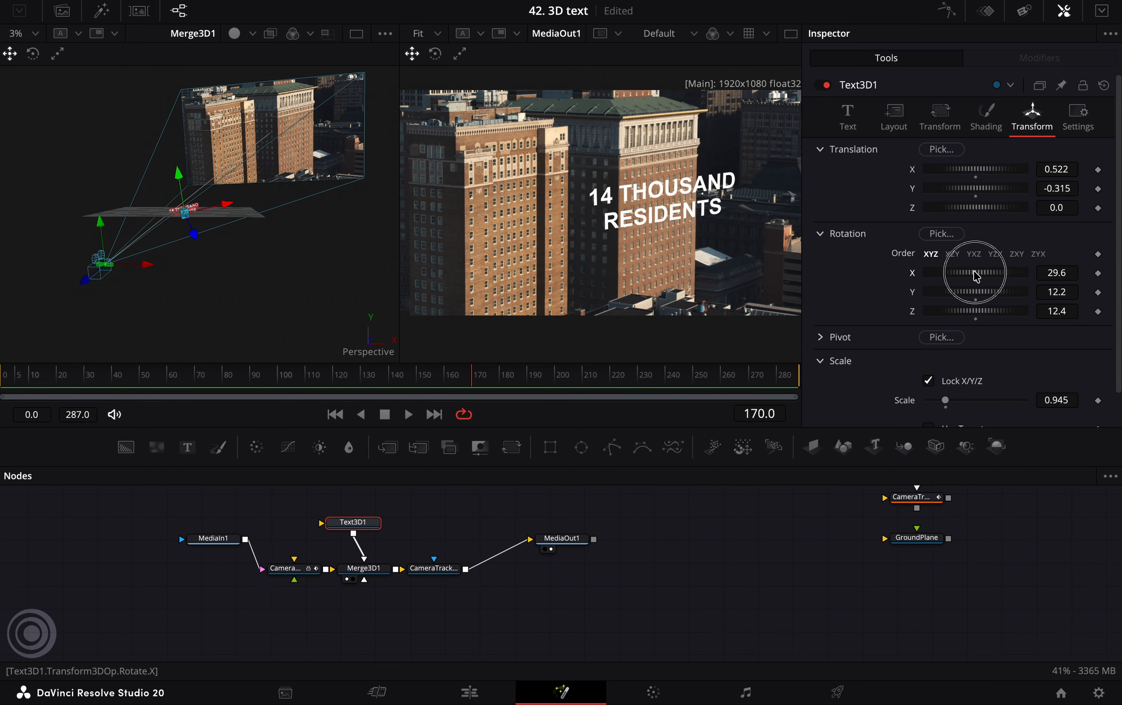
pyautogui.moveTo(975, 276); pyautogui.dragTo(980, 313)
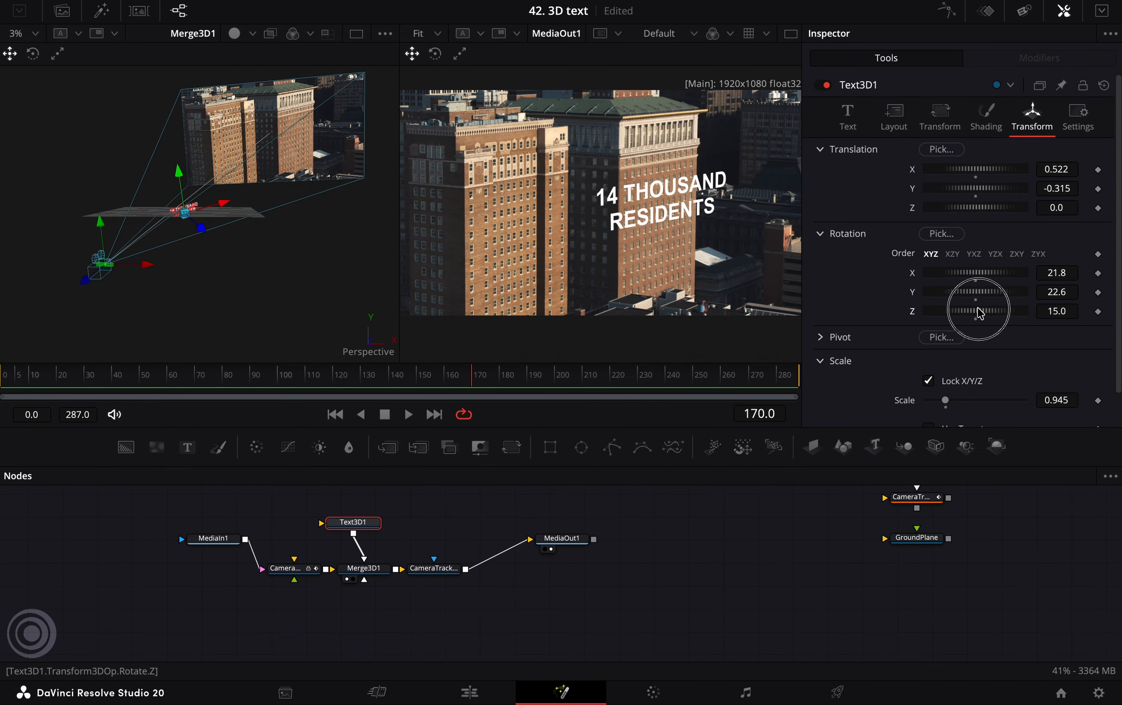
pyautogui.moveTo(1055, 310); pyautogui.dragTo(1075, 310)
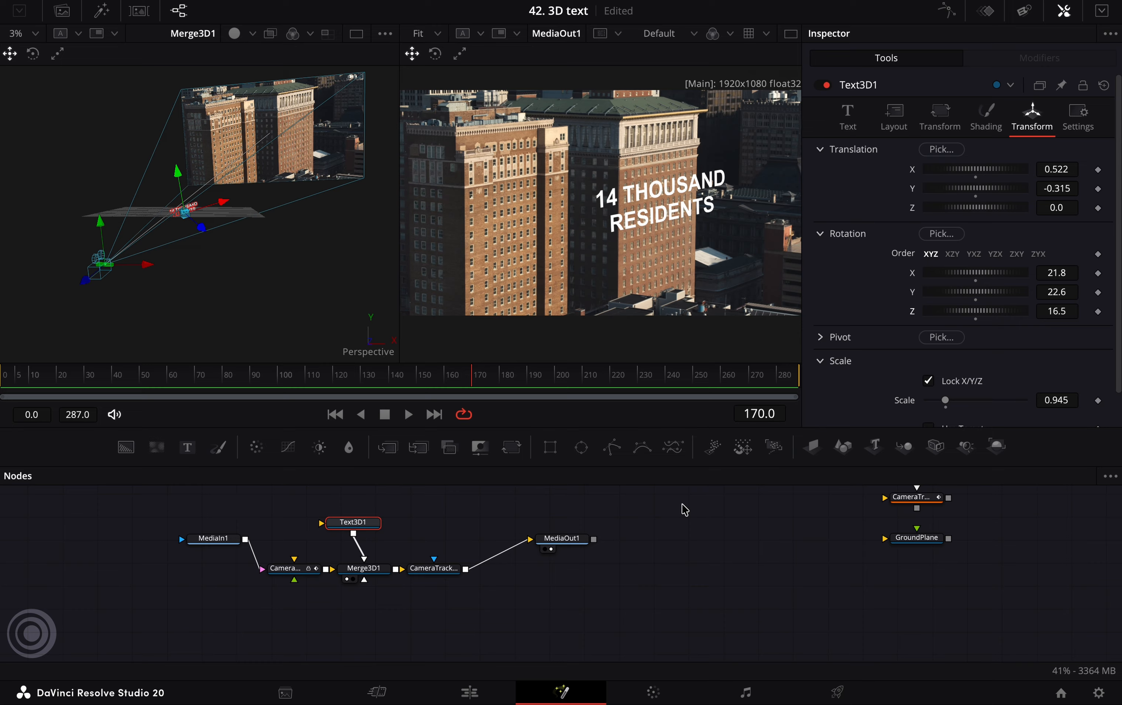
# - Give the text thickness by setting its Extrusion Depth to 0.0866
pyautogui.click(846, 131)
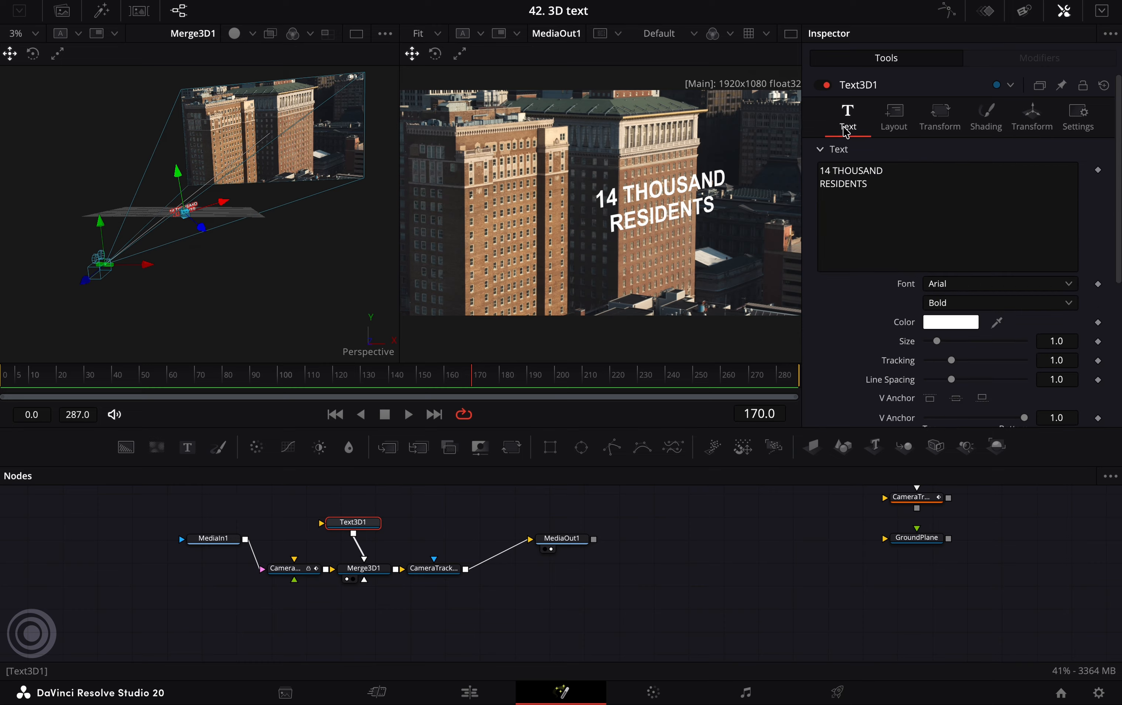
pyautogui.scroll(-5, 834, 345)
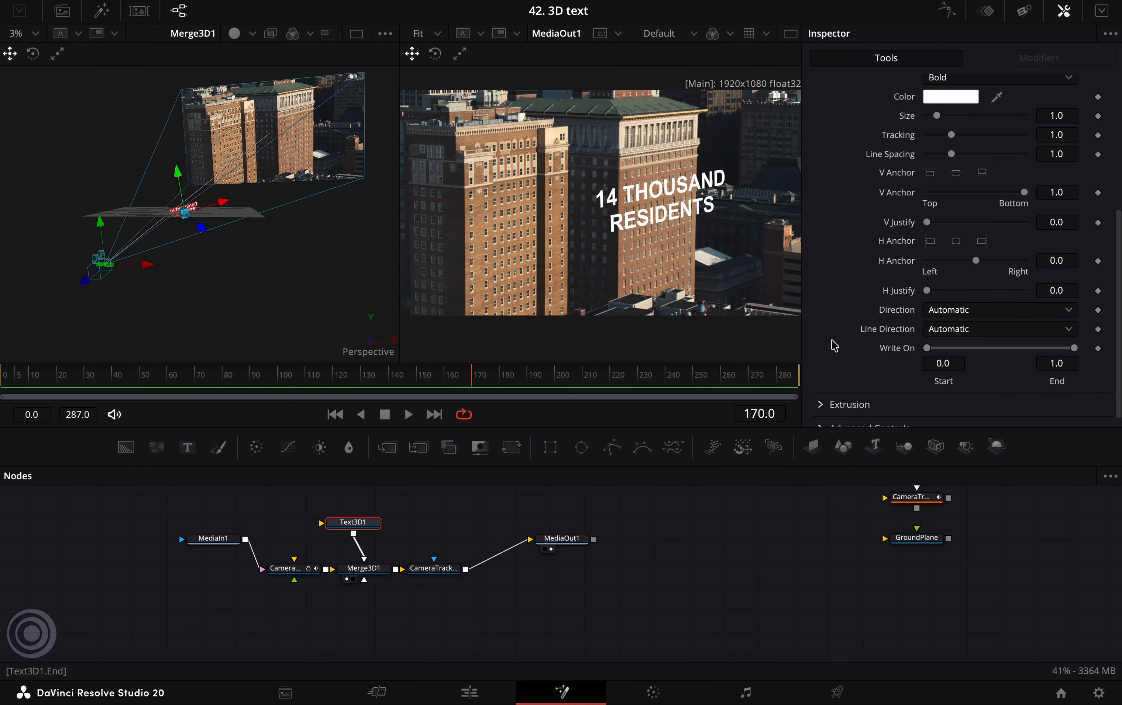
pyautogui.click(825, 393)
pyautogui.scroll(-2, 842, 348)
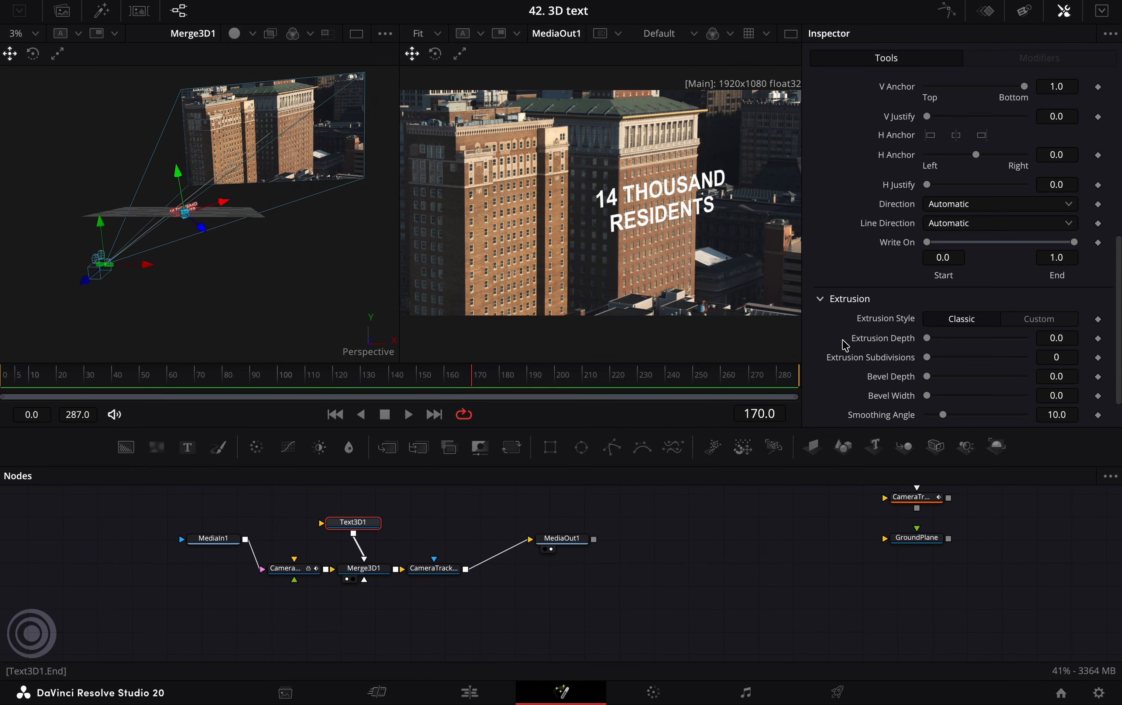
pyautogui.moveTo(928, 340); pyautogui.dragTo(961, 359)
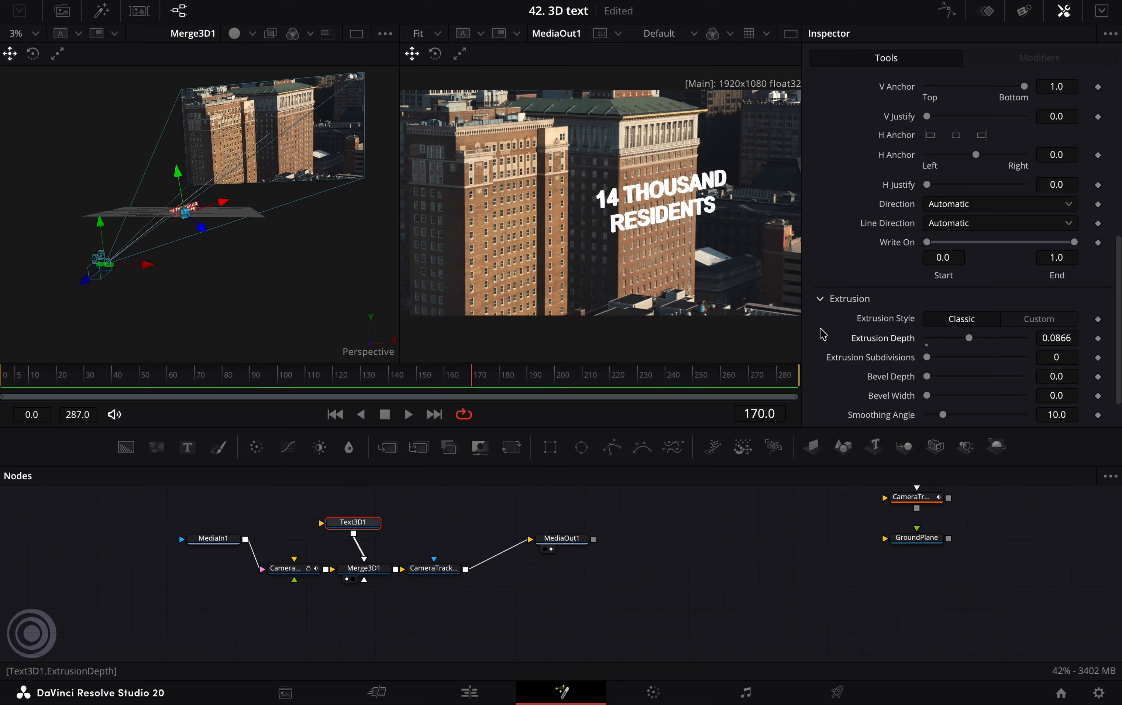
# - Add an Ambient Light node, connect it to Merge3D1, and move the Text3D1 node aside to make room
pyautogui.click(453, 515)
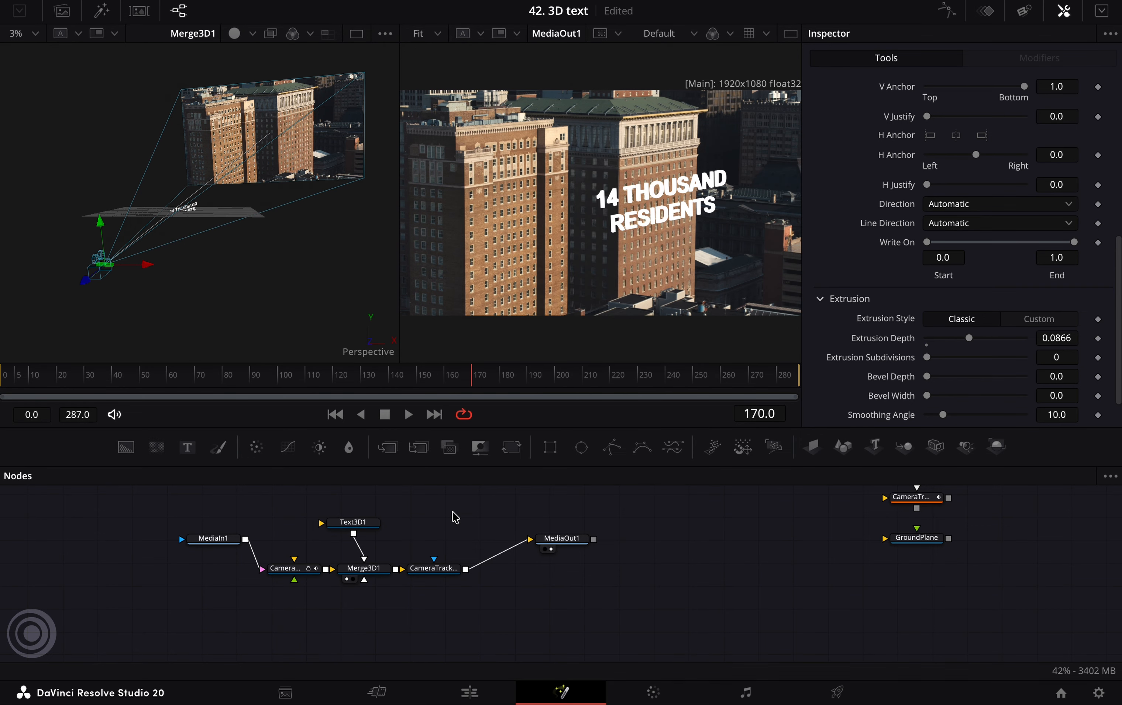
pyautogui.hotkey('shift', 'space')
pyautogui.write('ambient')
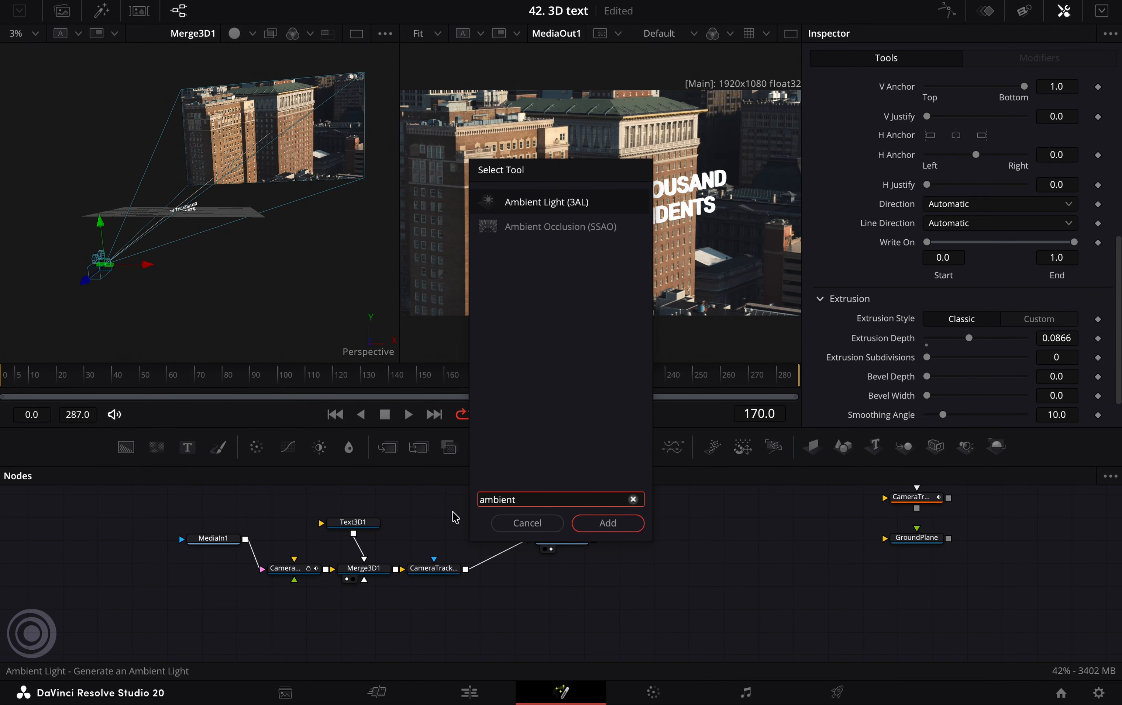
pyautogui.click(604, 523)
pyautogui.click(474, 528)
pyautogui.moveTo(485, 518); pyautogui.dragTo(371, 570)
pyautogui.moveTo(451, 517); pyautogui.dragTo(322, 526)
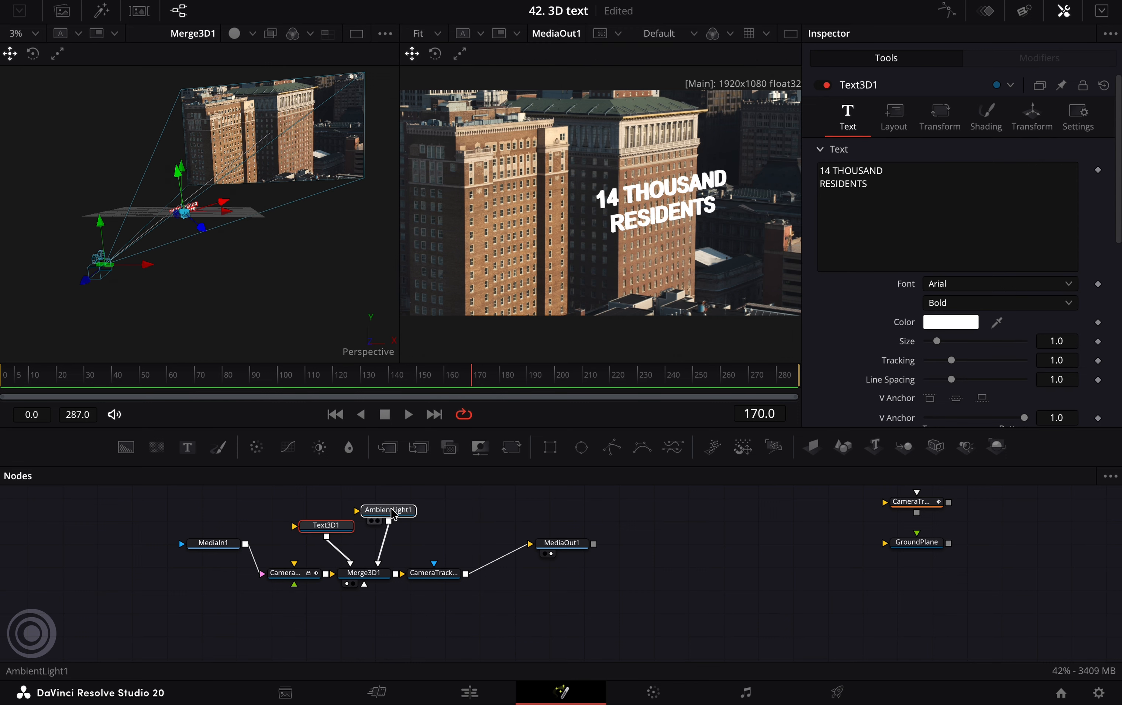
# - Enable lighting and shadows on the CameraTracker1_Renderer node
pyautogui.click(392, 514)
pyautogui.click(445, 575)
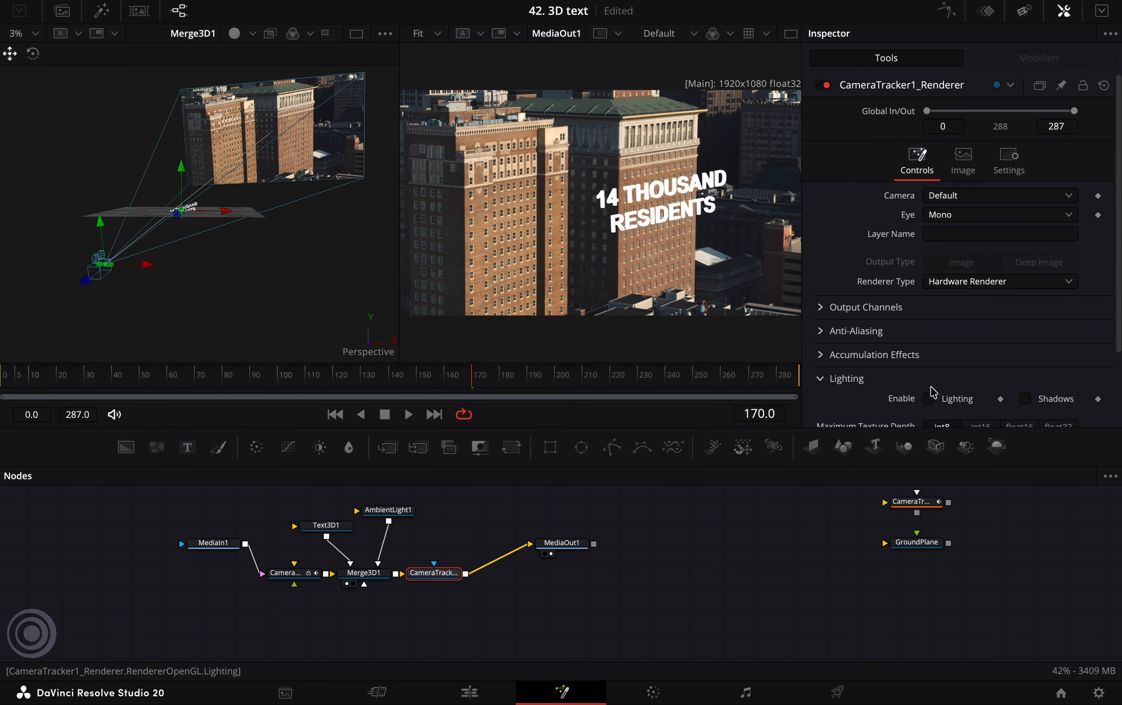
pyautogui.click(927, 398)
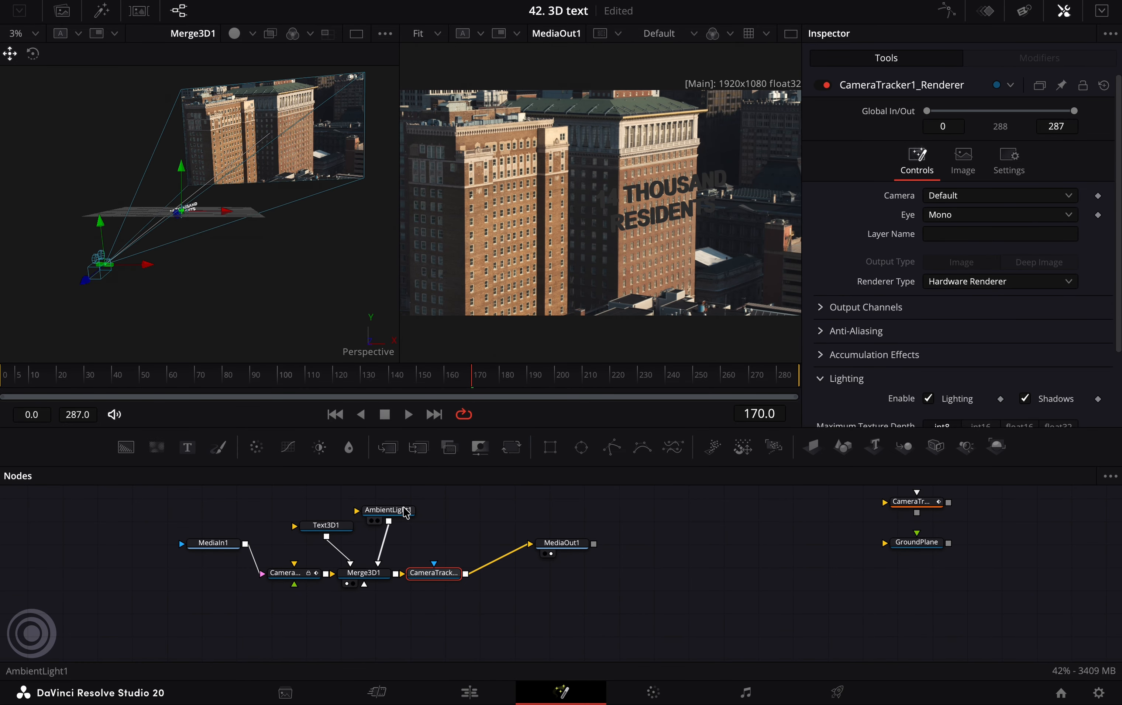
# - Set the AmbientLight1 intensity to 0.165
pyautogui.click(402, 513)
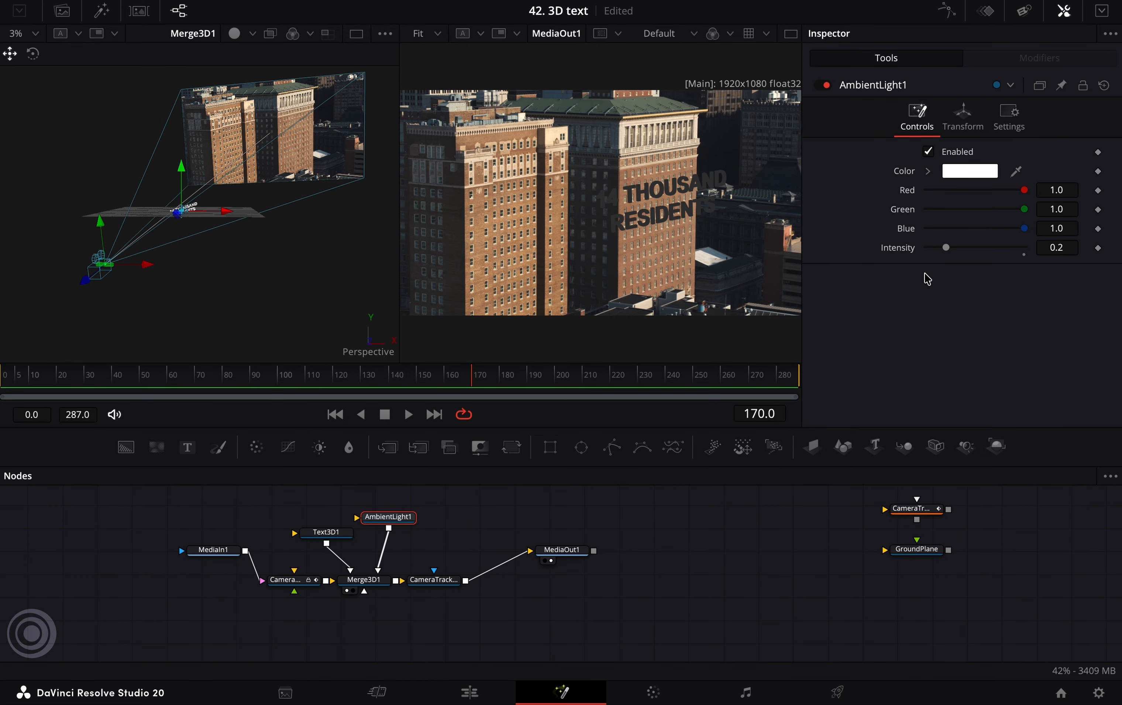
pyautogui.moveTo(945, 247)
pyautogui.mouseDown()
pyautogui.moveTo(958, 250)
pyautogui.moveTo(943, 254)
pyautogui.mouseUp()
# - Add a Spot Light node and connect it to Merge3D1
pyautogui.click(502, 519)
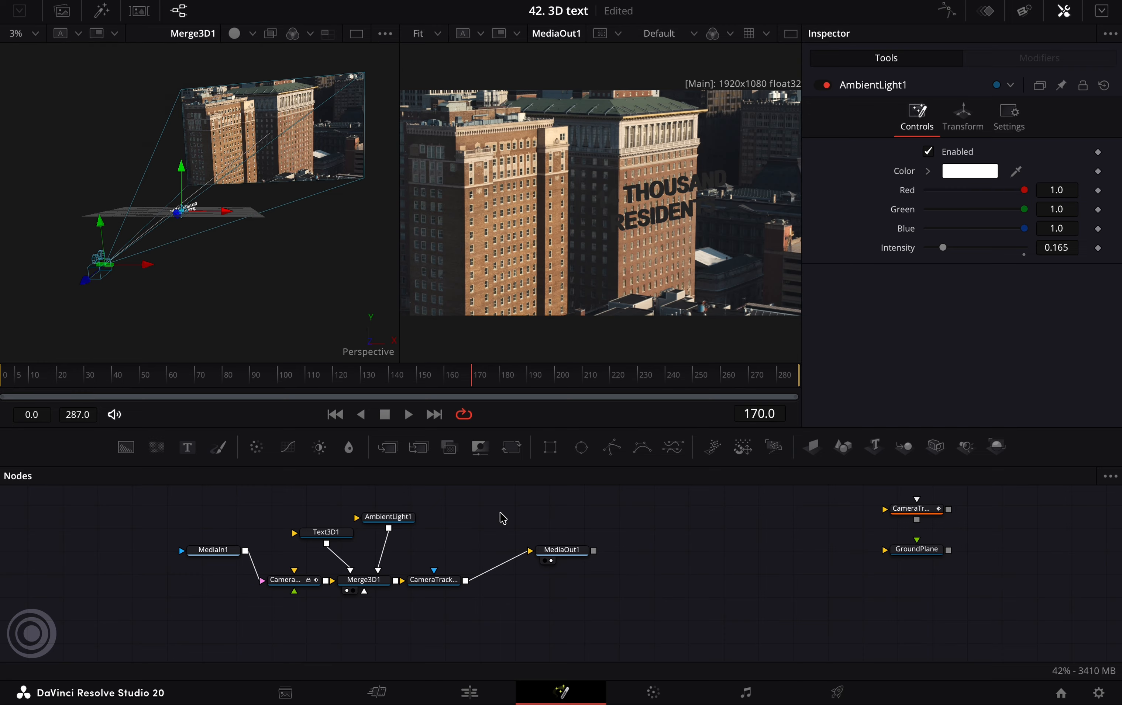
pyautogui.hotkey('shift', 'space')
pyautogui.write('spot')
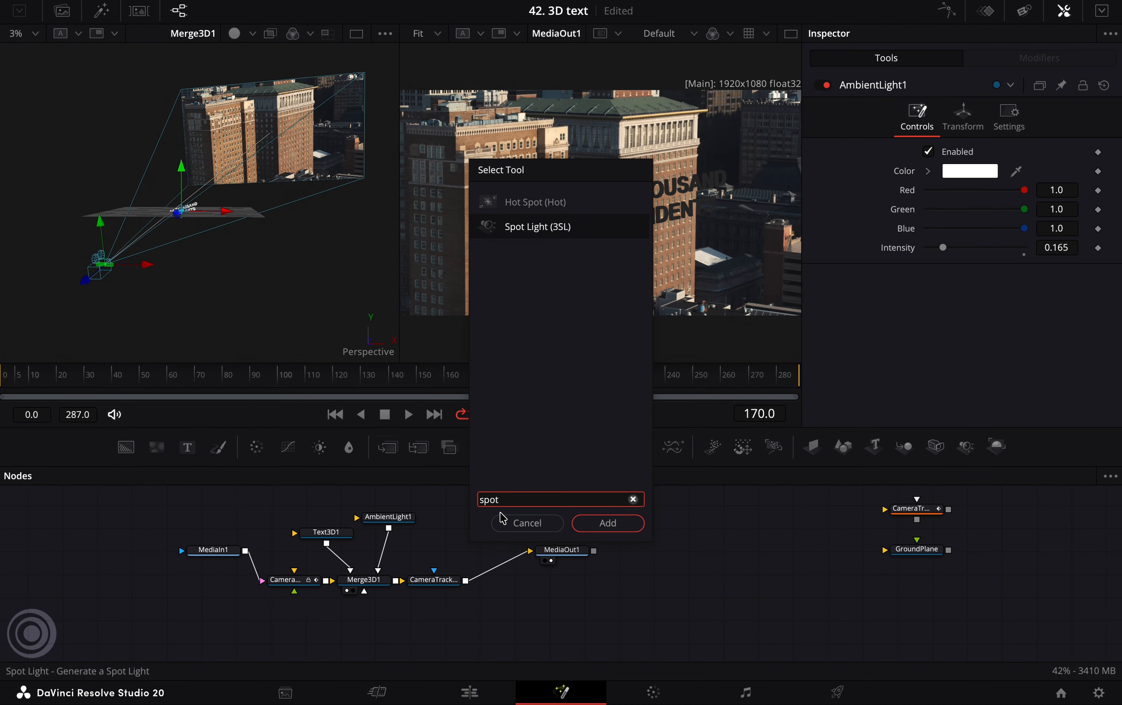
pyautogui.click(607, 524)
pyautogui.moveTo(510, 524); pyautogui.dragTo(383, 591)
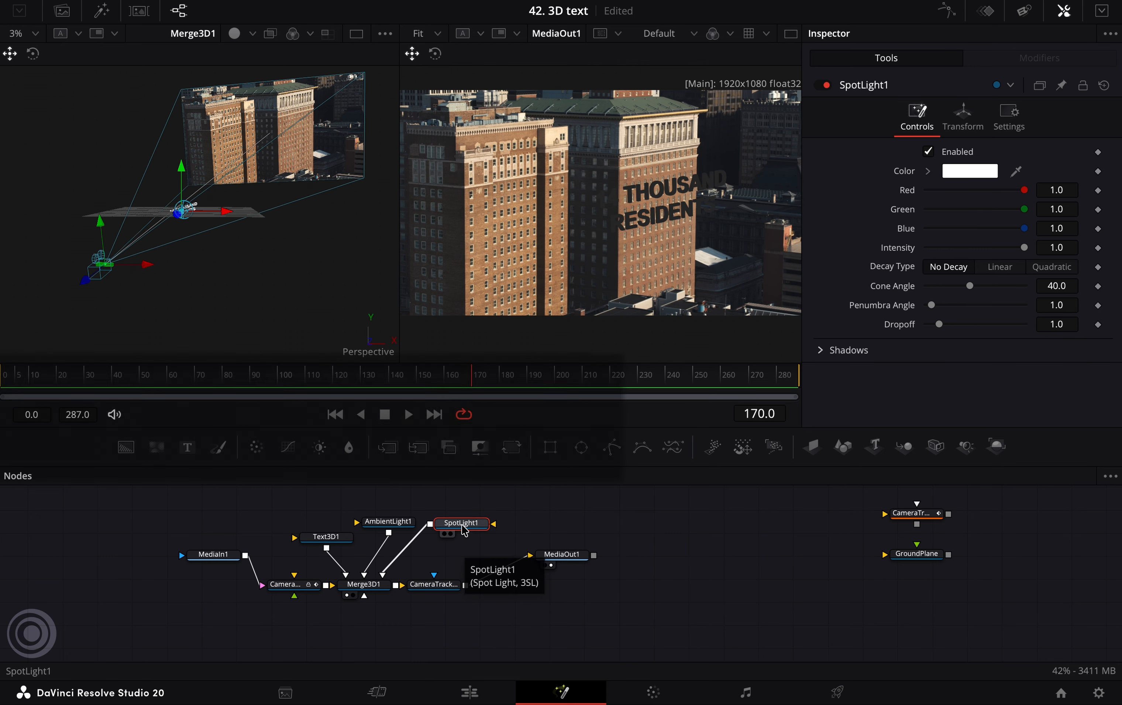
# - Turn on Use Target in the transform settings of SpotLight1
pyautogui.moveTo(253, 271); pyautogui.dragTo(275, 286)
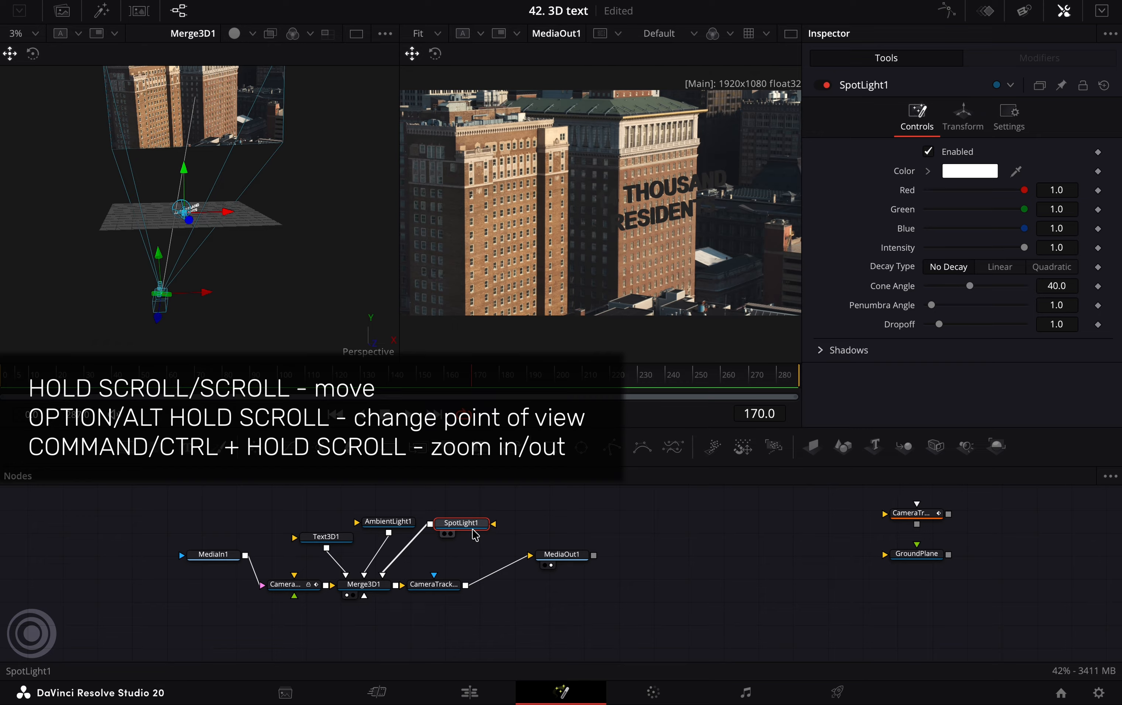
pyautogui.click(963, 114)
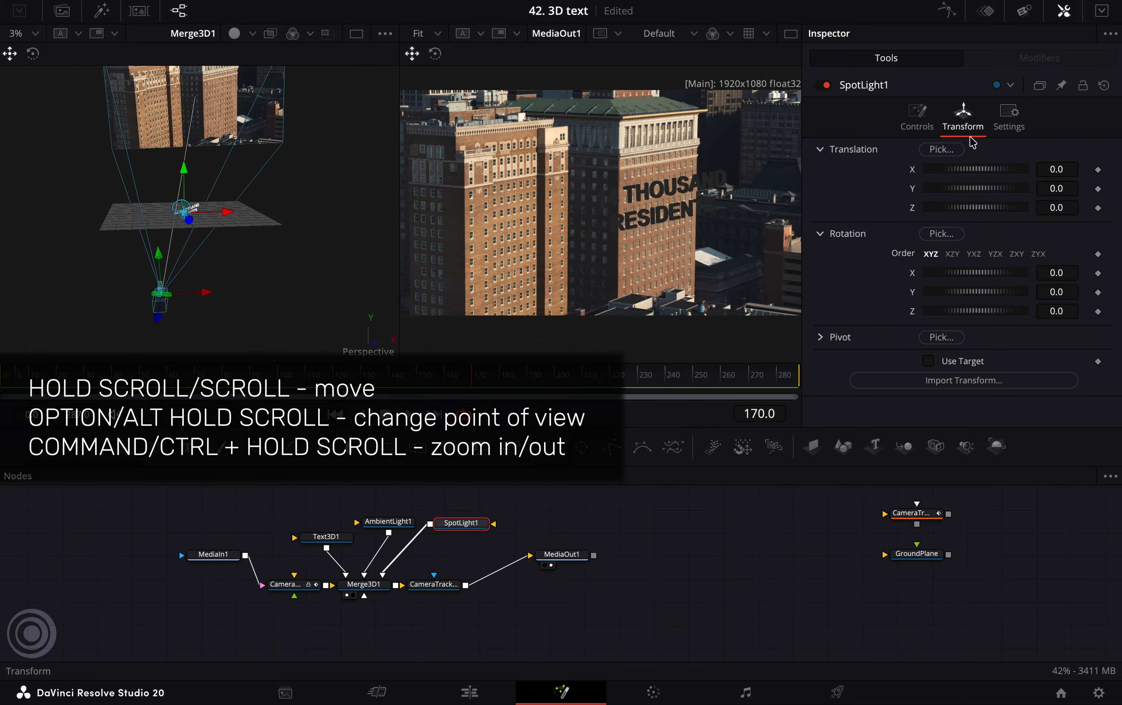
pyautogui.click(927, 360)
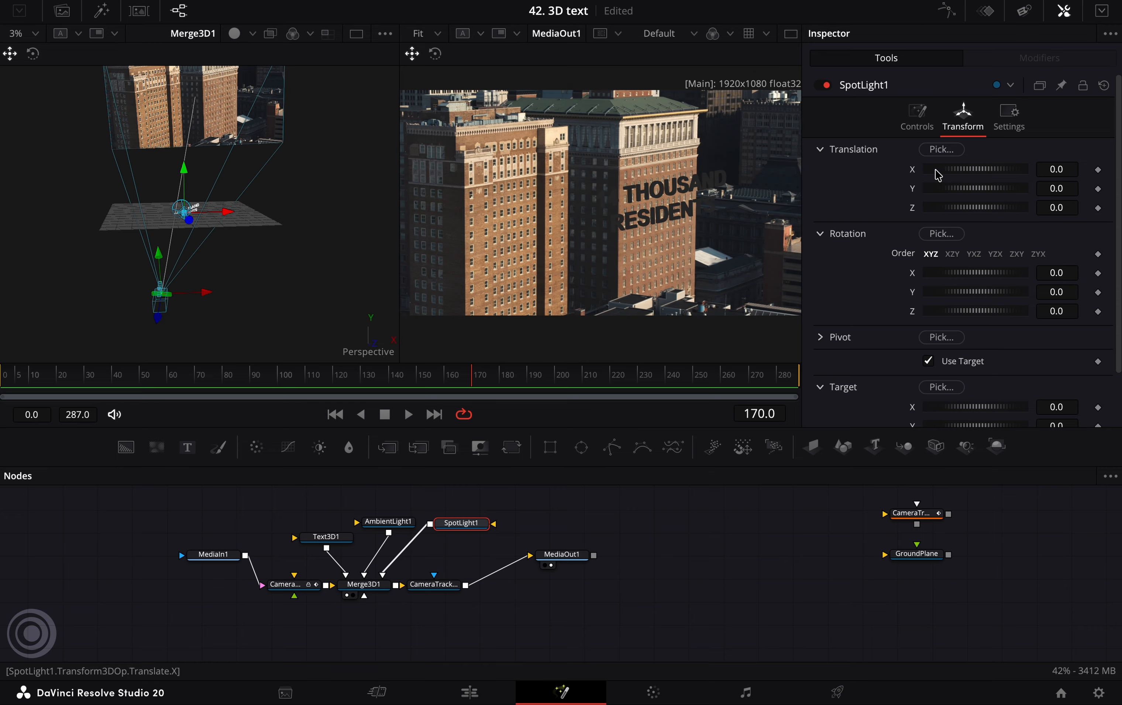
# - Move SpotLight1 to translation X 17.889, Y 4.556 and Z 8.81
pyautogui.moveTo(938, 173); pyautogui.dragTo(562, 696)
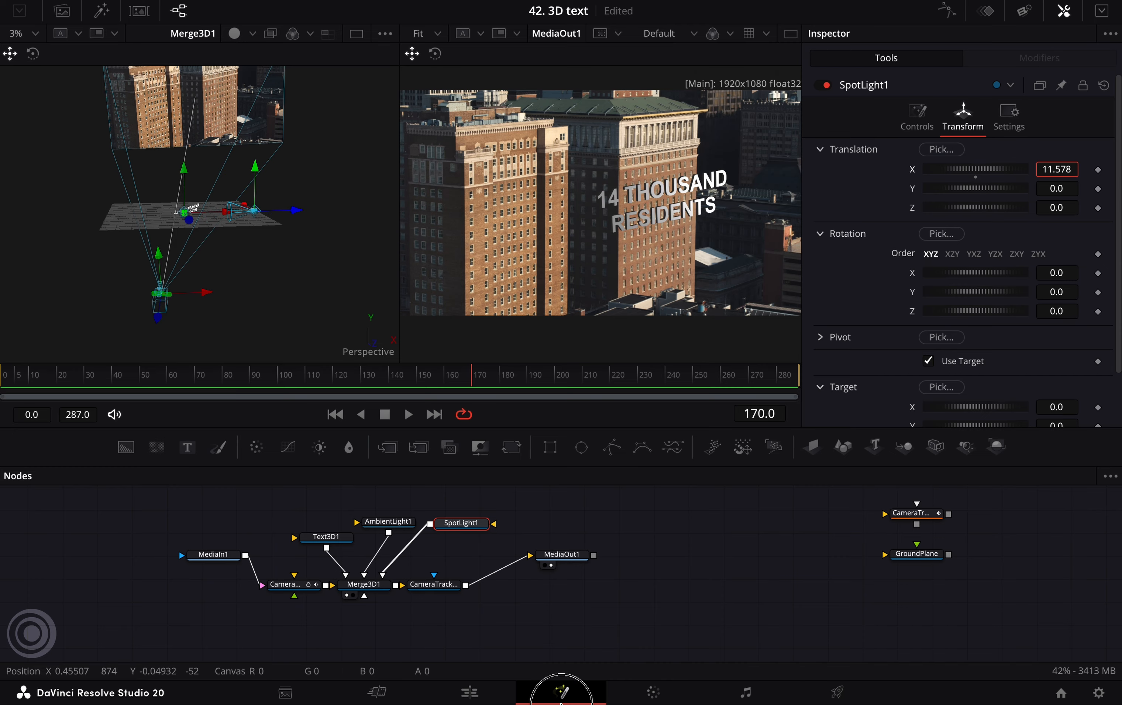
pyautogui.click(973, 173)
pyautogui.moveTo(974, 177); pyautogui.dragTo(621, 335)
pyautogui.moveTo(1047, 207); pyautogui.dragTo(609, 329)
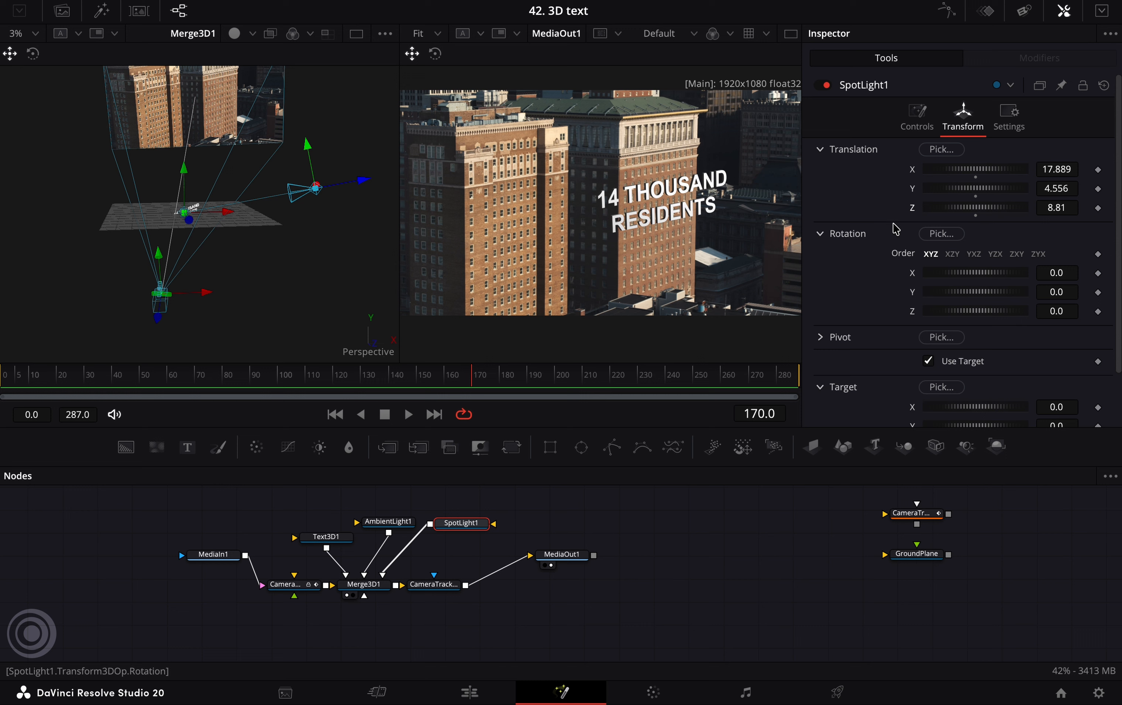
# - Turn on Motion Blur for the CameraTracker1_Renderer node and check the text at several frames of the clip
pyautogui.click(454, 587)
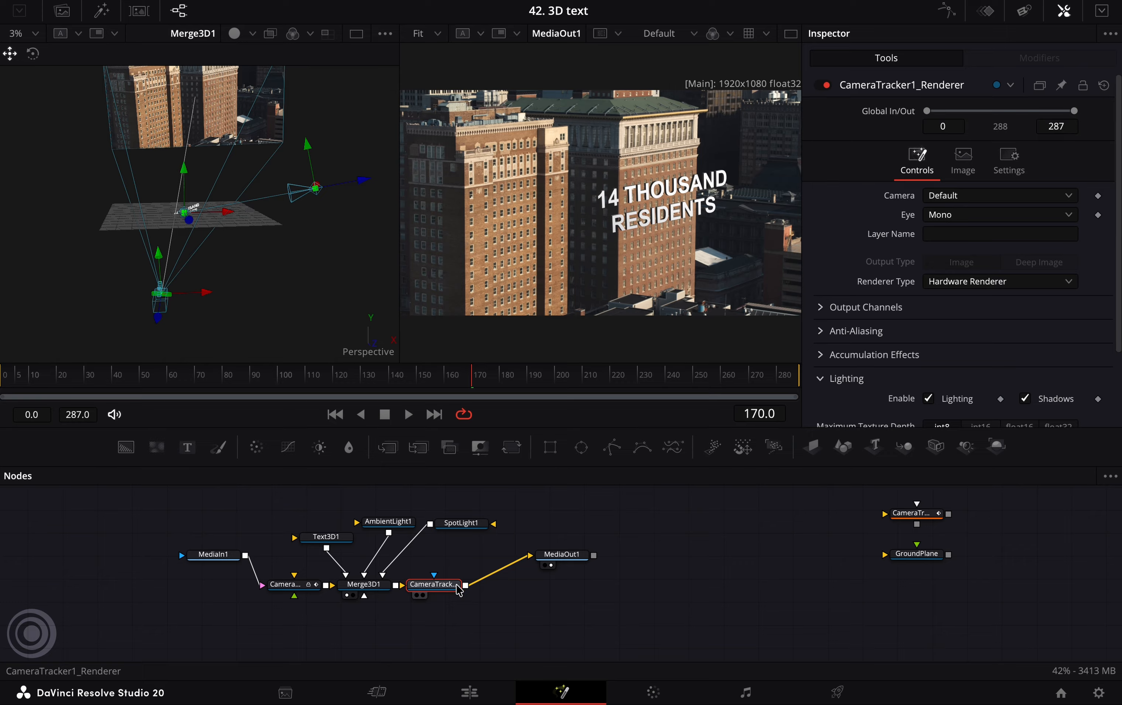
pyautogui.click(1017, 164)
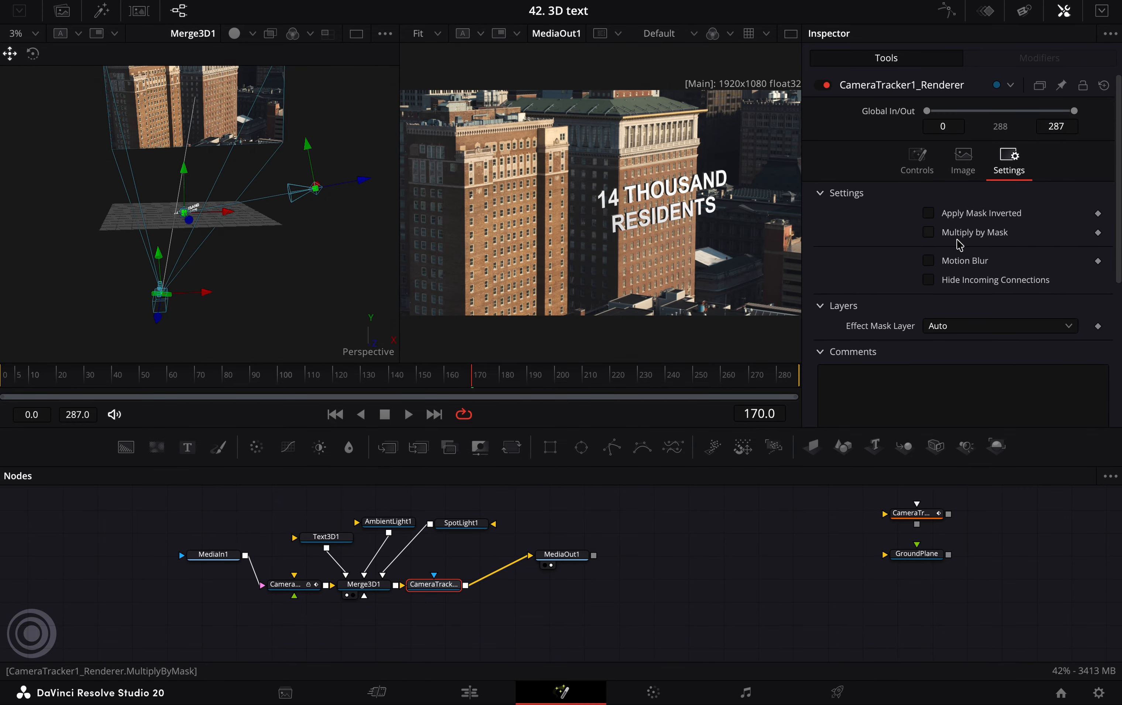
pyautogui.click(927, 261)
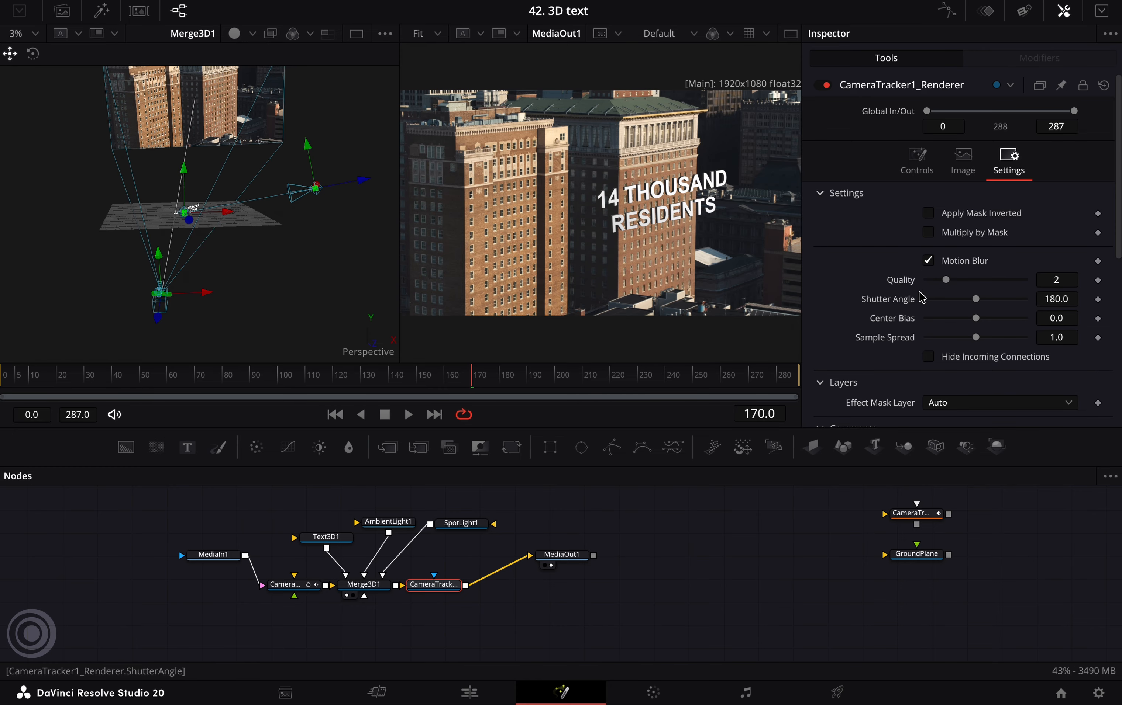
pyautogui.click(252, 381)
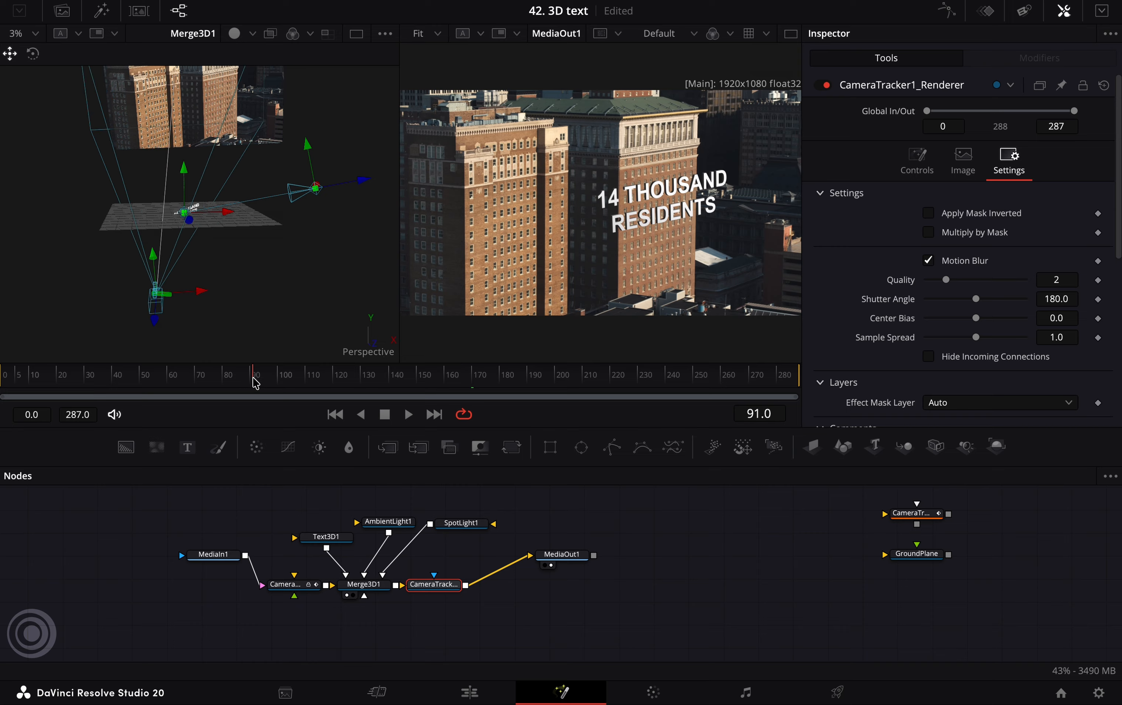
pyautogui.click(181, 379)
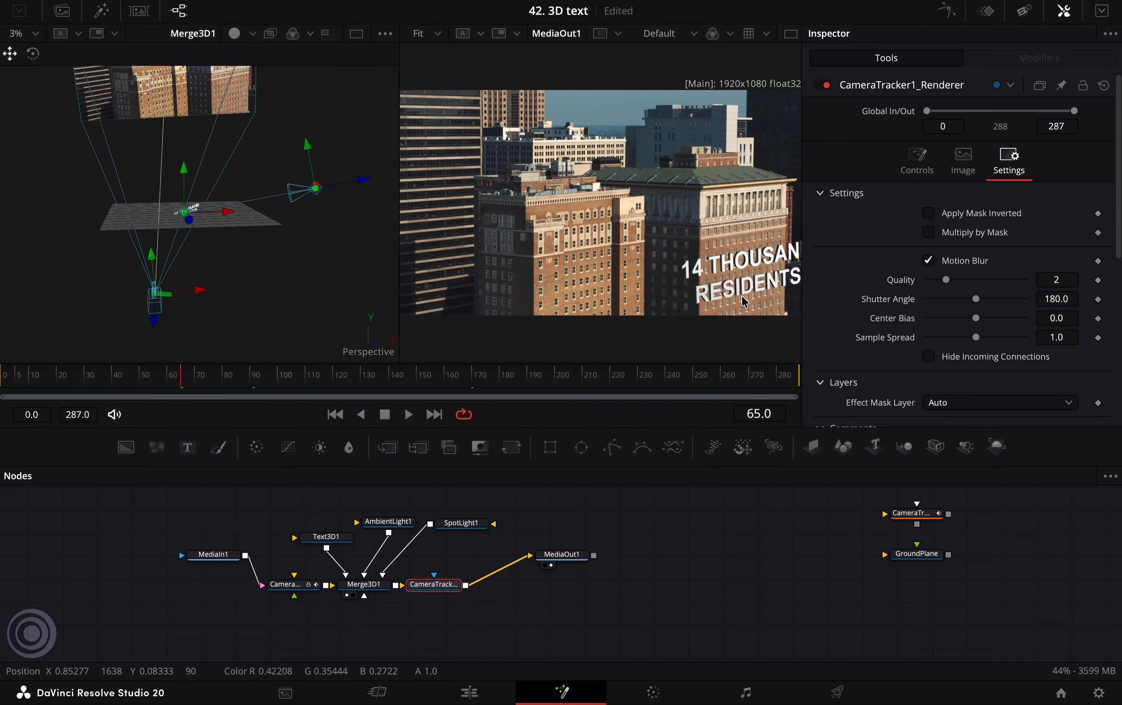
pyautogui.click(112, 380)
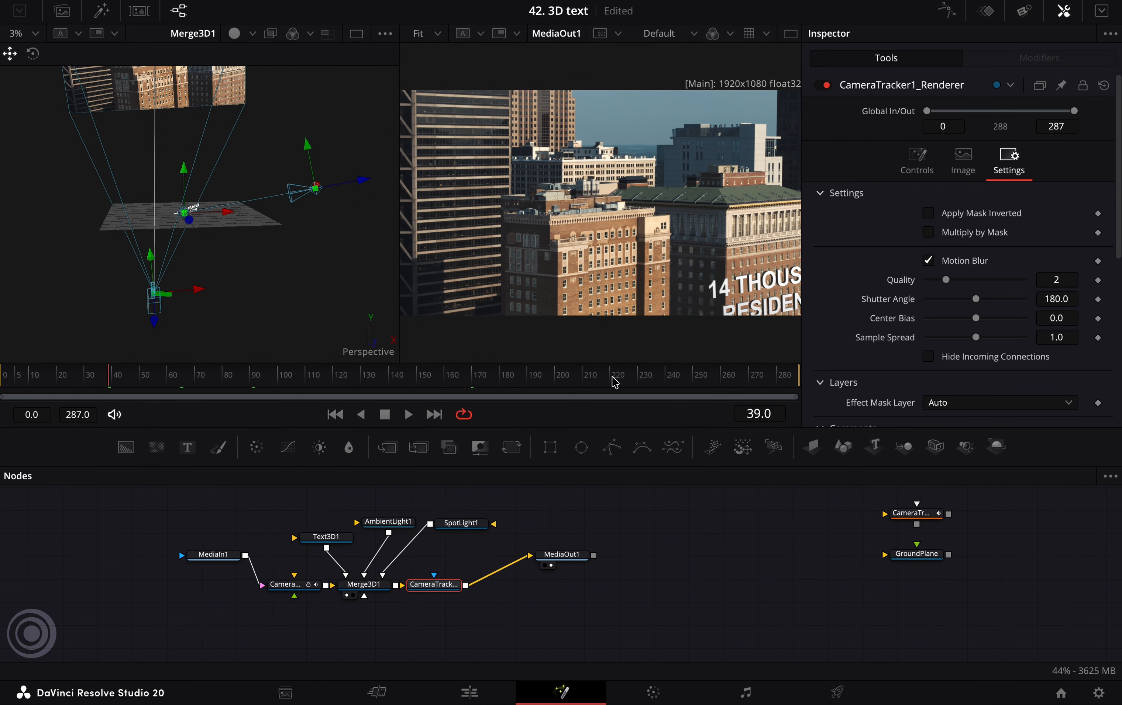
pyautogui.click(581, 379)
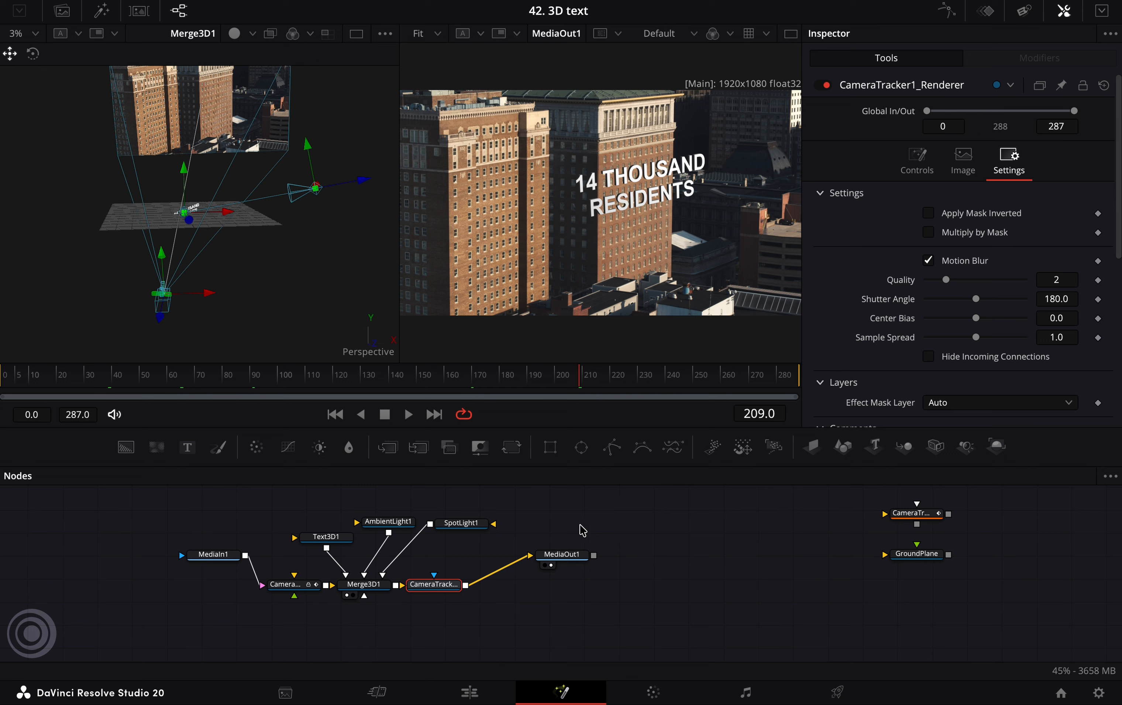
# - Detach MediaIn1 and MediaOut1 from the 3D node chain and connect MediaIn1 directly to MediaOut1
pyautogui.click(514, 563)
pyautogui.click(254, 575)
pyautogui.moveTo(231, 558); pyautogui.dragTo(270, 519)
pyautogui.moveTo(559, 566); pyautogui.dragTo(569, 525)
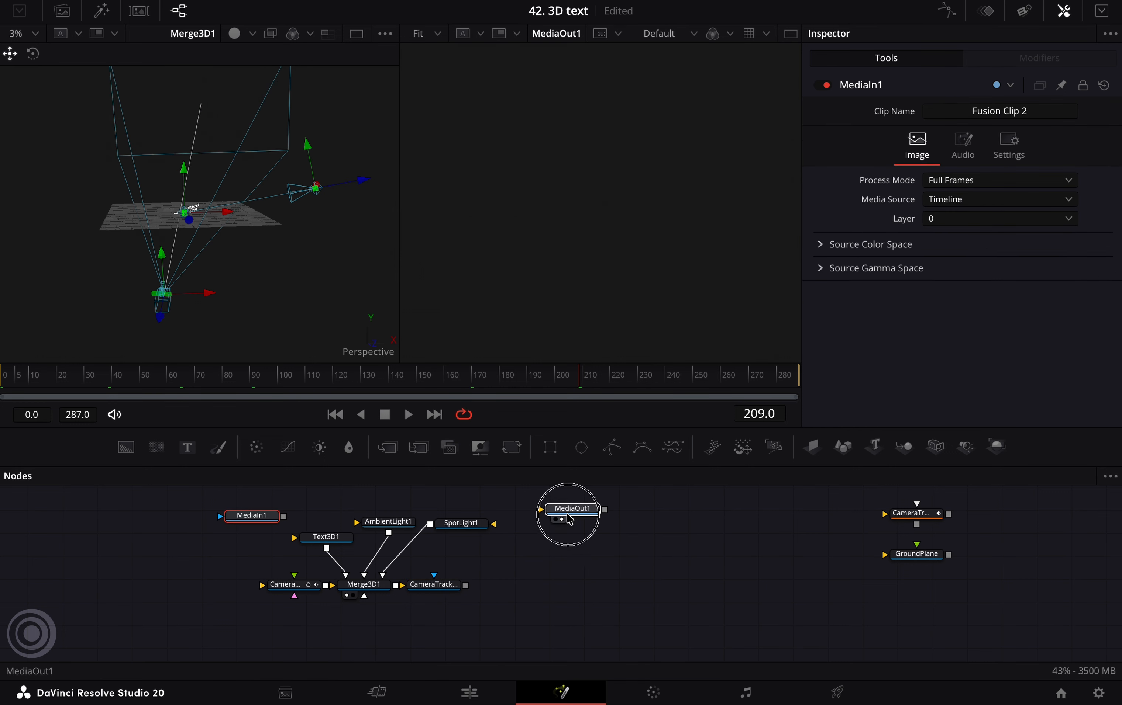
pyautogui.moveTo(477, 510); pyautogui.dragTo(400, 637)
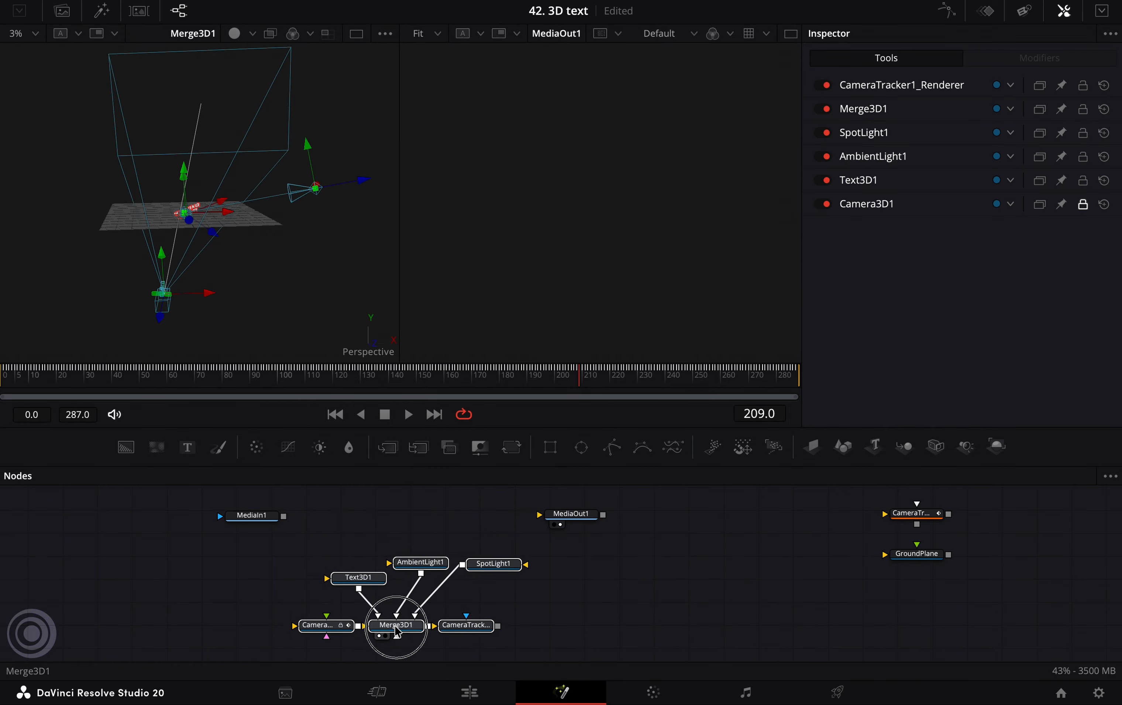
pyautogui.moveTo(284, 516); pyautogui.dragTo(539, 515)
# - Merge the CameraTracker1_Renderer output over MediaIn1 with a new Merge node feeding MediaOut1, keeping the light nodes clear of the chain
pyautogui.moveTo(475, 636); pyautogui.dragTo(563, 625)
pyautogui.moveTo(434, 577); pyautogui.dragTo(561, 610)
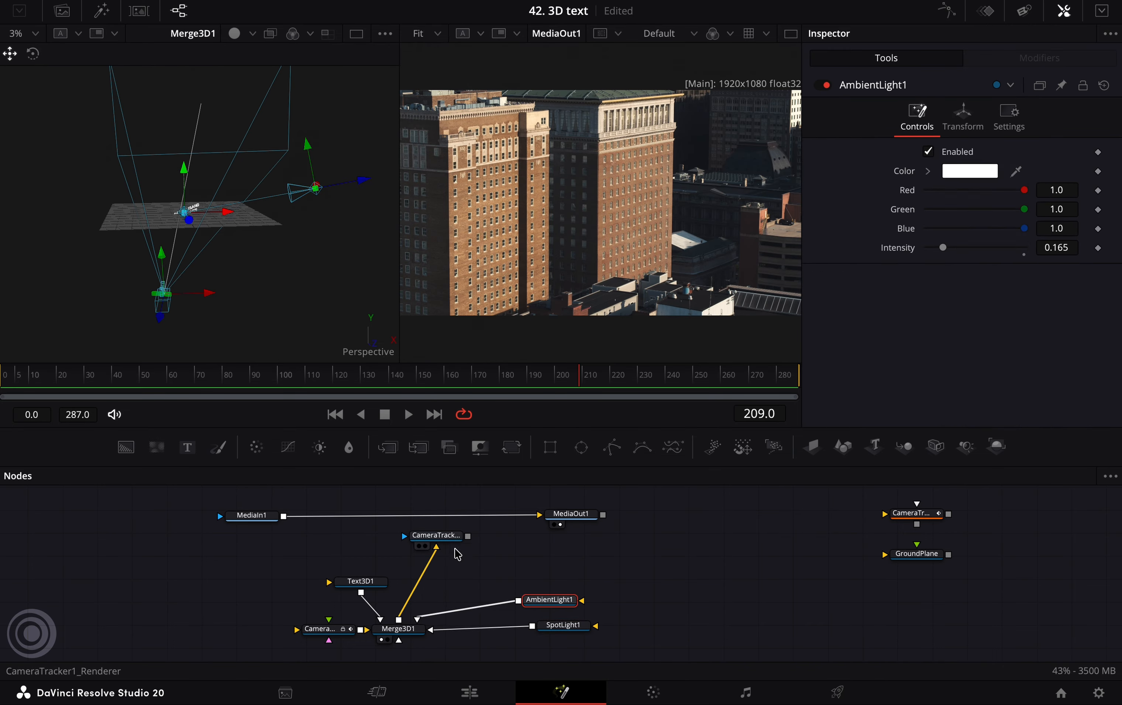
pyautogui.moveTo(467, 536); pyautogui.dragTo(283, 516)
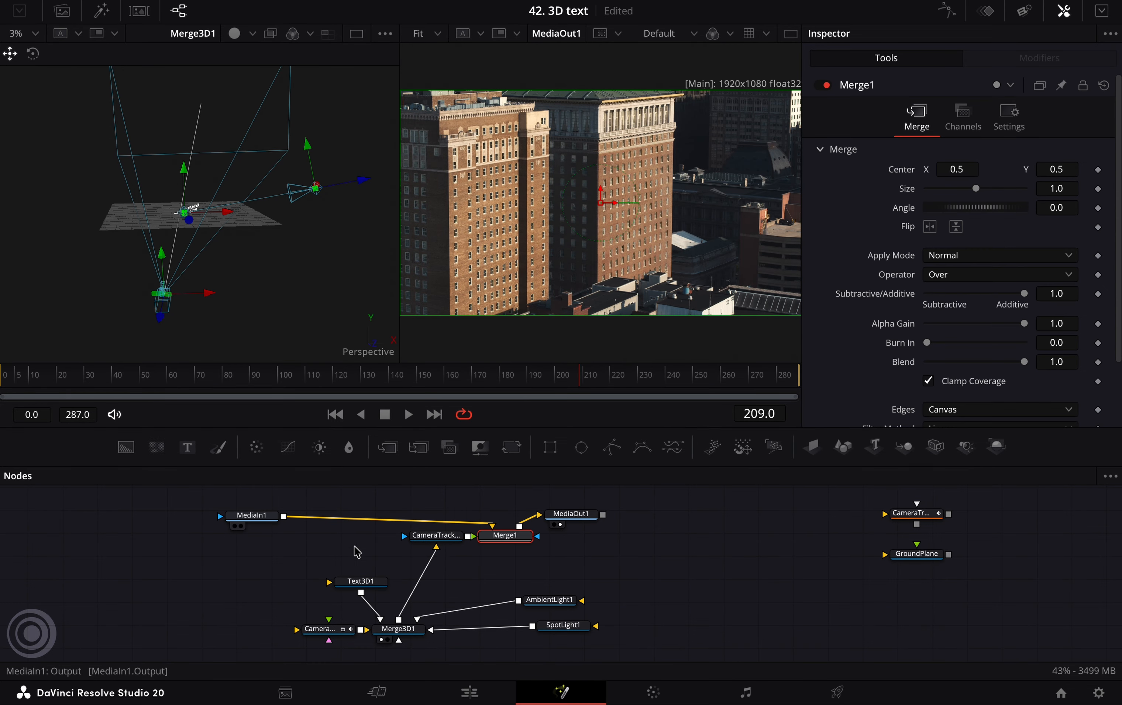
pyautogui.moveTo(491, 526); pyautogui.dragTo(484, 557)
pyautogui.click(440, 542)
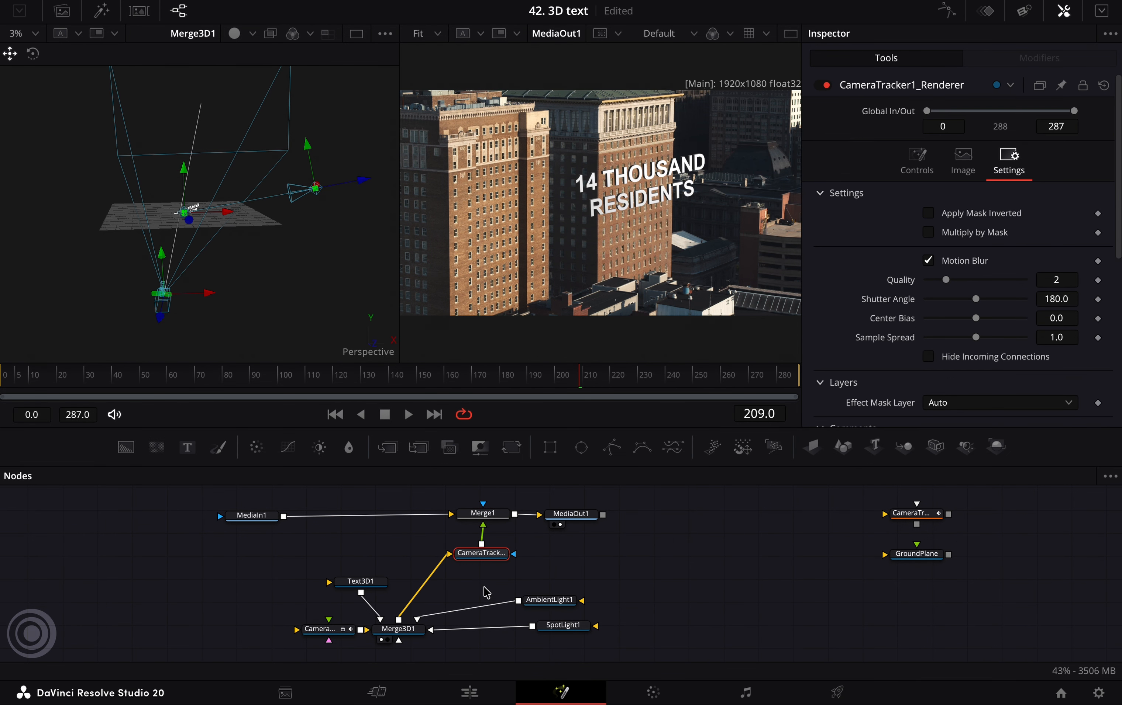
# - Arrange the 3D nodes around Merge3D1 below the renderer and shift the whole group with Merge1 closer to MediaOut1
pyautogui.moveTo(399, 632); pyautogui.dragTo(476, 595)
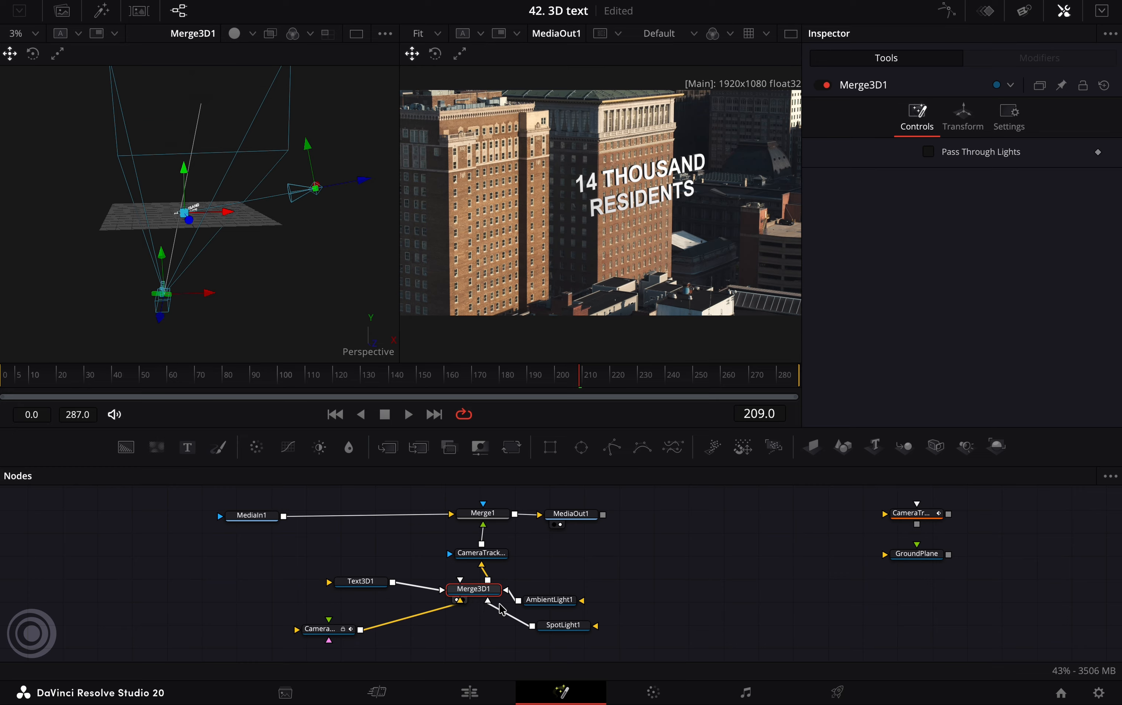
pyautogui.moveTo(366, 584); pyautogui.dragTo(392, 591)
pyautogui.moveTo(325, 636); pyautogui.dragTo(467, 632)
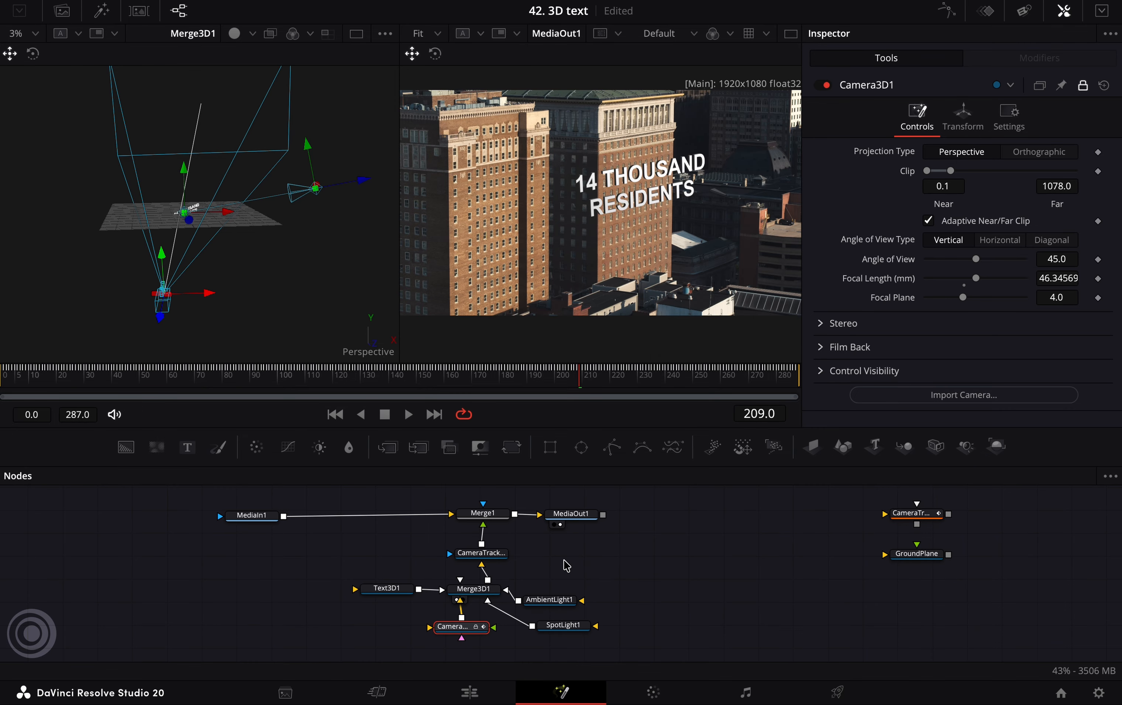
pyautogui.moveTo(583, 521); pyautogui.dragTo(782, 518)
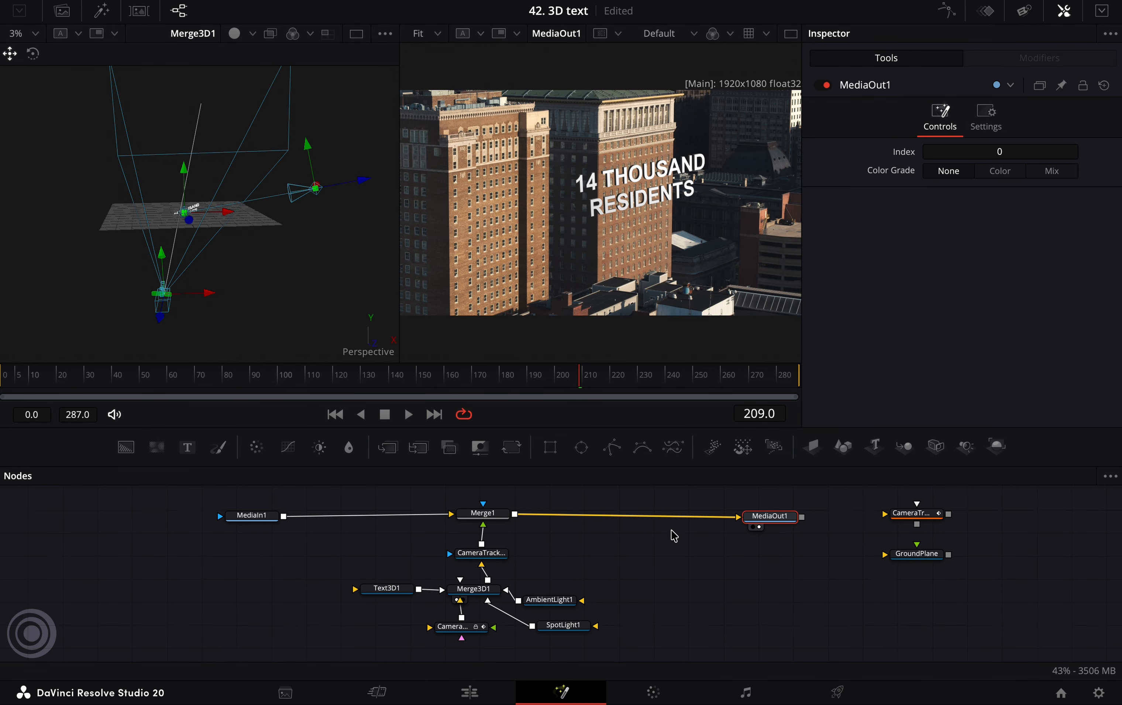
pyautogui.moveTo(618, 641); pyautogui.dragTo(365, 508)
pyautogui.moveTo(495, 519); pyautogui.dragTo(637, 525)
pyautogui.click(483, 553)
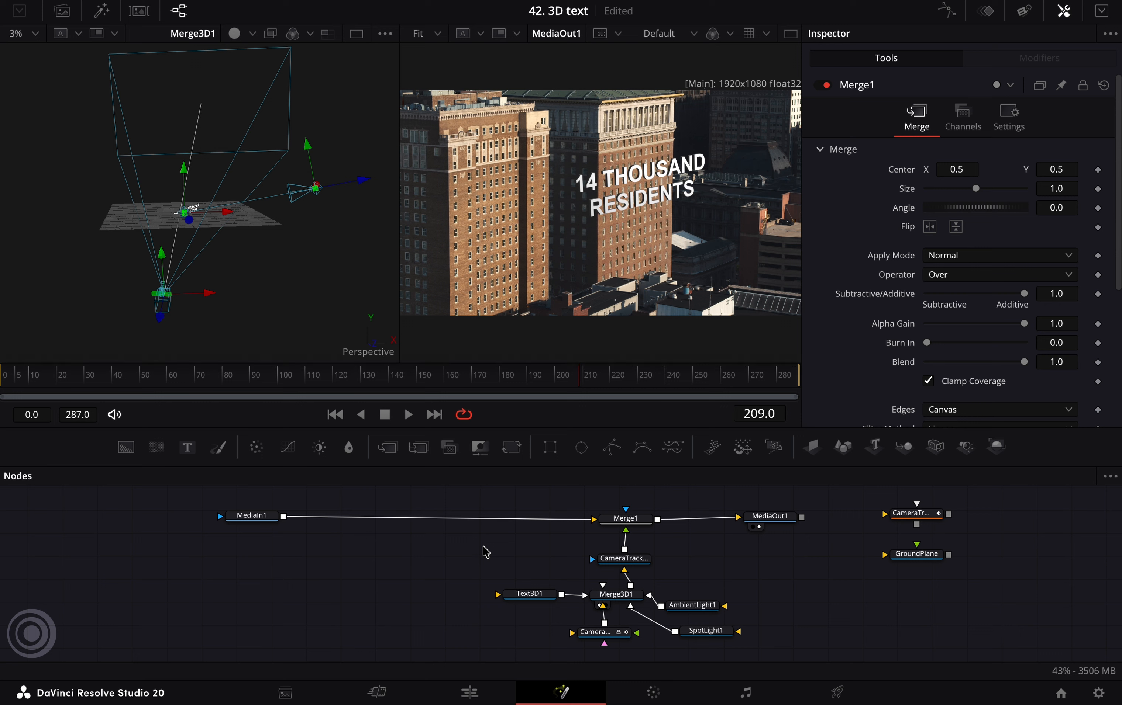
# - Bring the GroundPlane node below MediaIn1 and connect it to a pasted copy of Merge3D1
pyautogui.moveTo(910, 554); pyautogui.dragTo(345, 589)
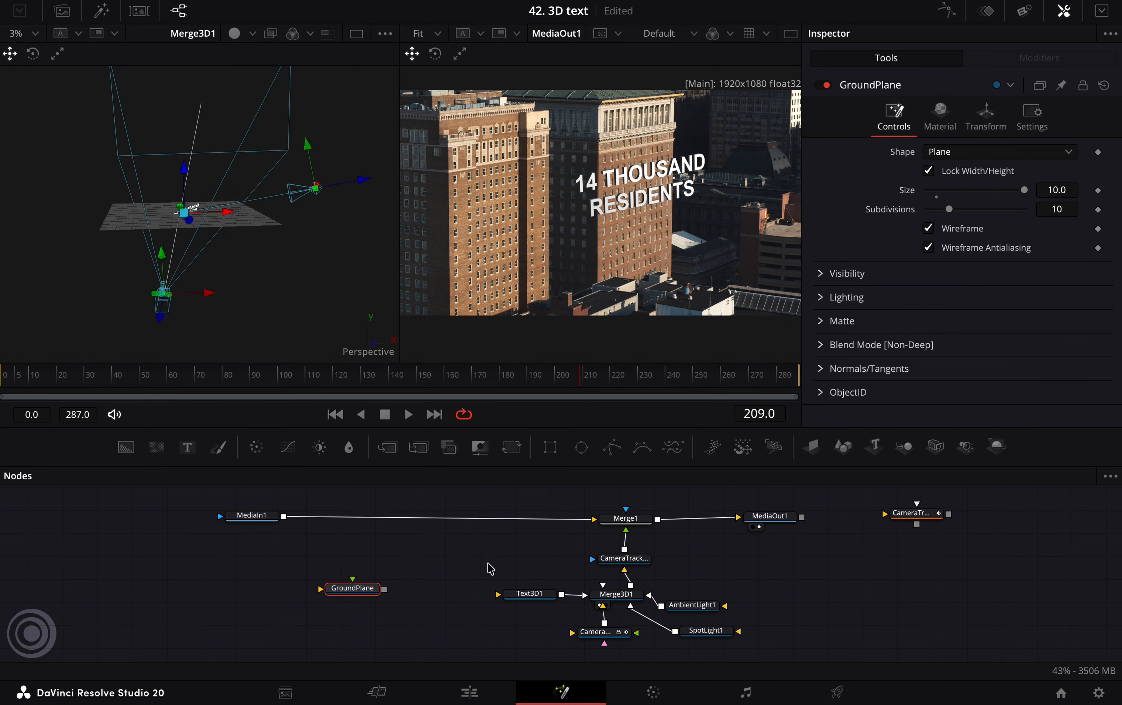
pyautogui.click(628, 597)
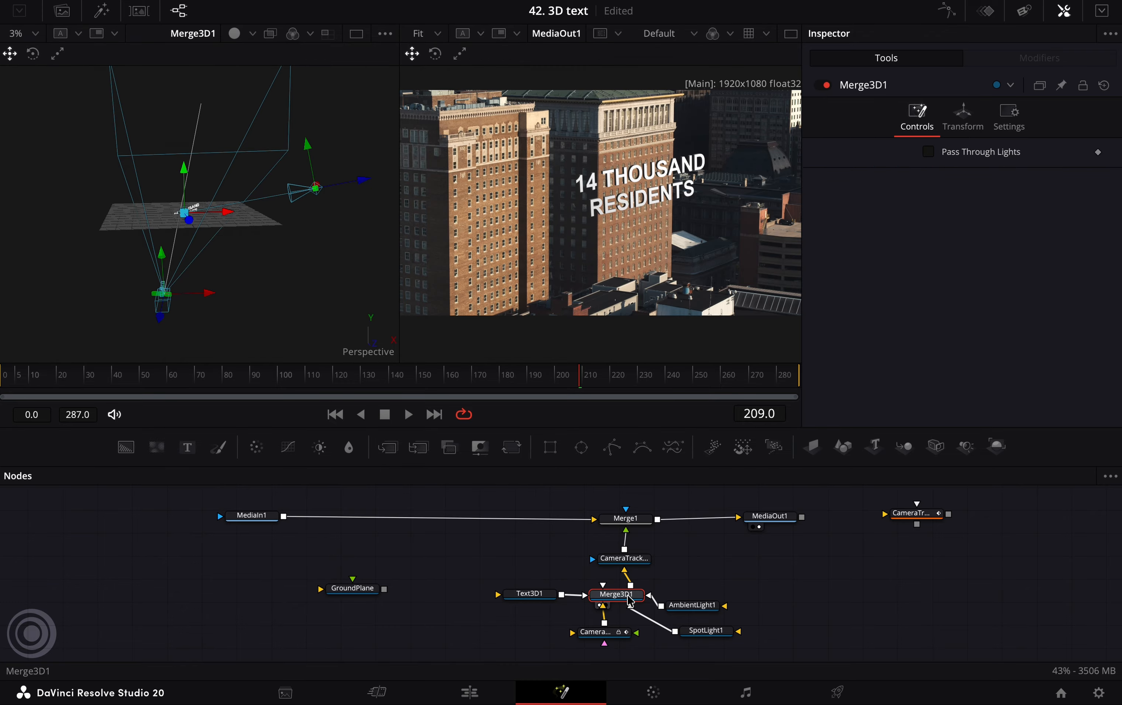
pyautogui.hotkey('ctrl', 'v')
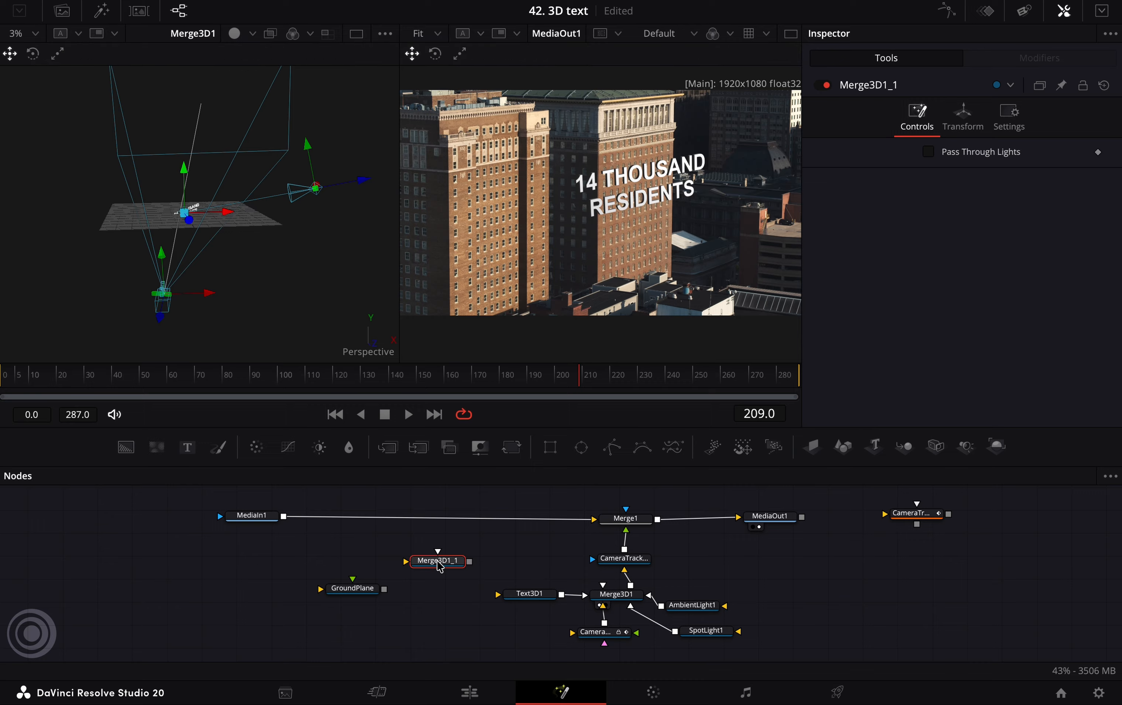
pyautogui.moveTo(455, 565); pyautogui.dragTo(420, 582)
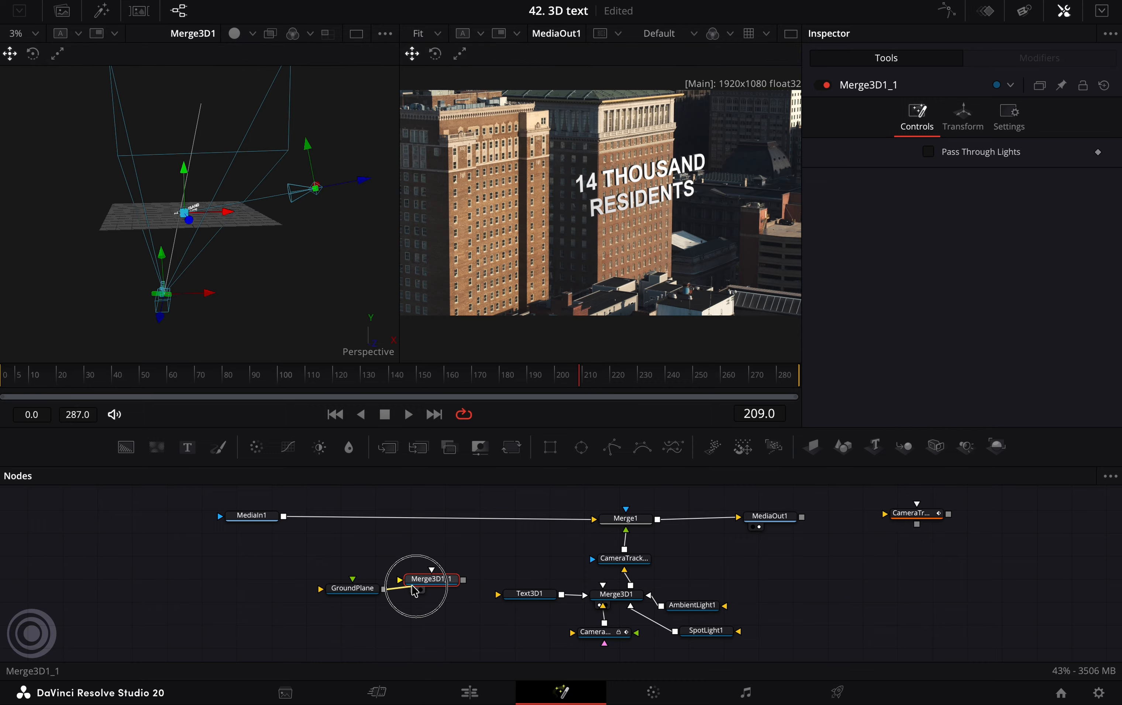
# - Paste a copy of Camera3D1 beside the GroundPlane and connect it to the copied 3D merge
pyautogui.click(614, 645)
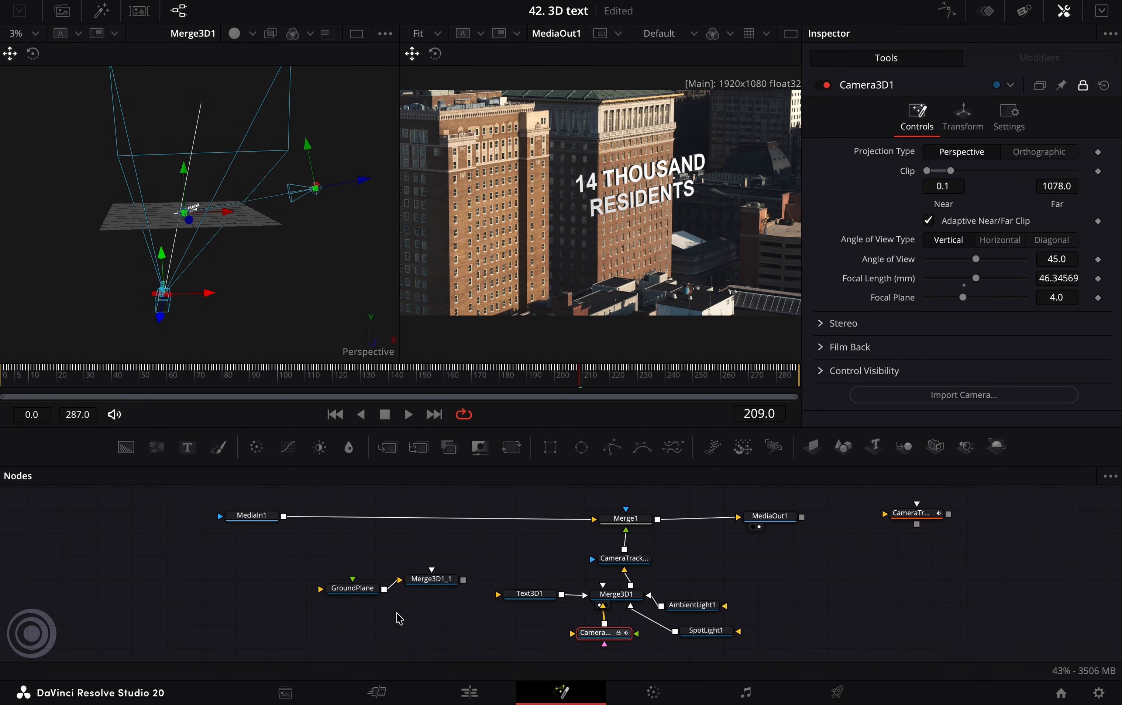
pyautogui.hotkey('ctrl', 'v')
pyautogui.moveTo(427, 612); pyautogui.dragTo(435, 591)
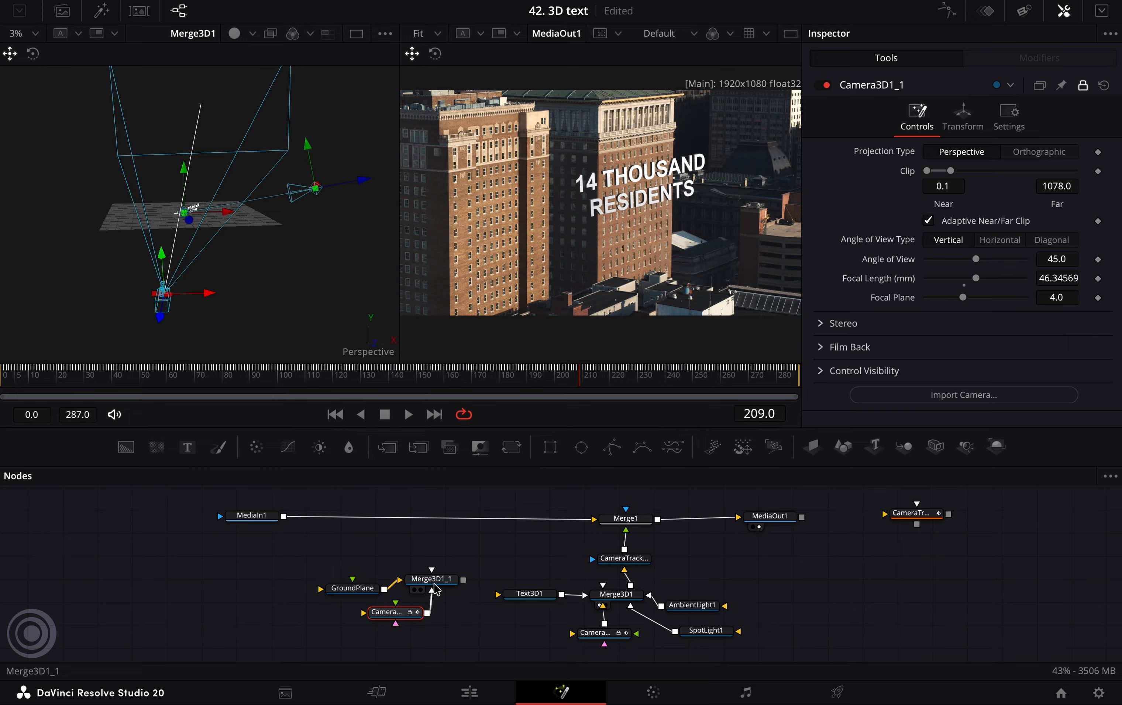
# - Paste an instance of Text3D1 below the copied camera and connect it to the copied 3D merge
pyautogui.click(462, 615)
pyautogui.moveTo(530, 595); pyautogui.dragTo(534, 611)
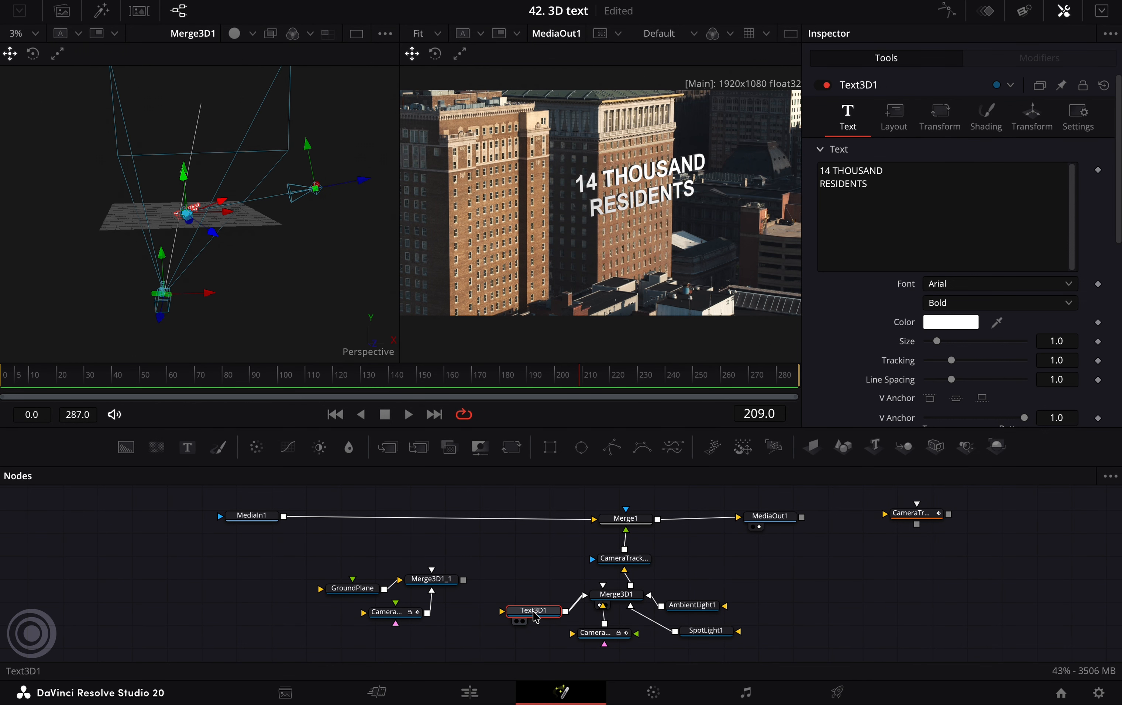
pyautogui.click(455, 616)
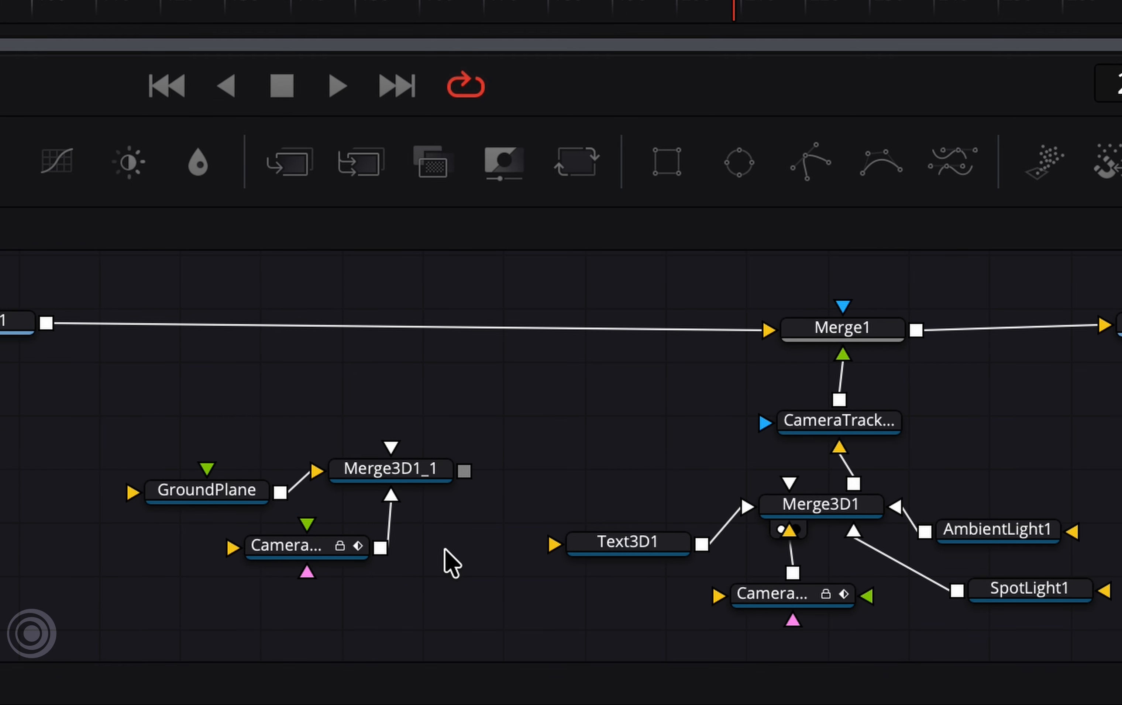
pyautogui.rightClick(451, 562)
pyautogui.click(500, 526)
pyautogui.click(468, 608)
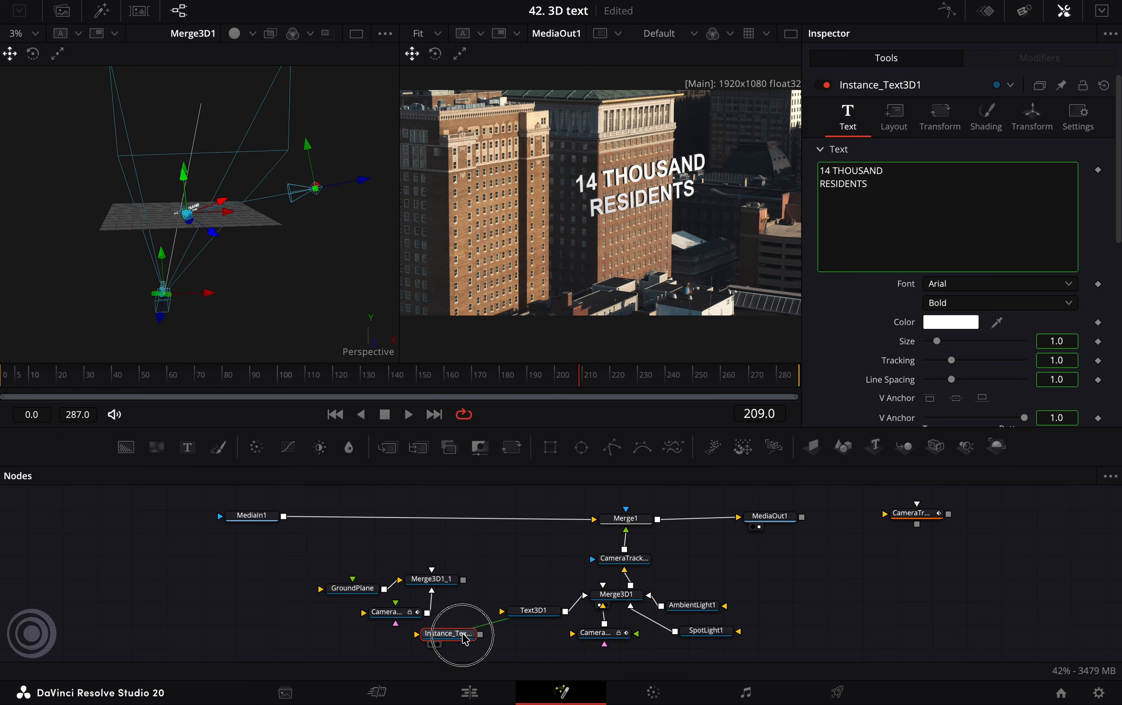
pyautogui.moveTo(534, 612); pyautogui.dragTo(536, 640)
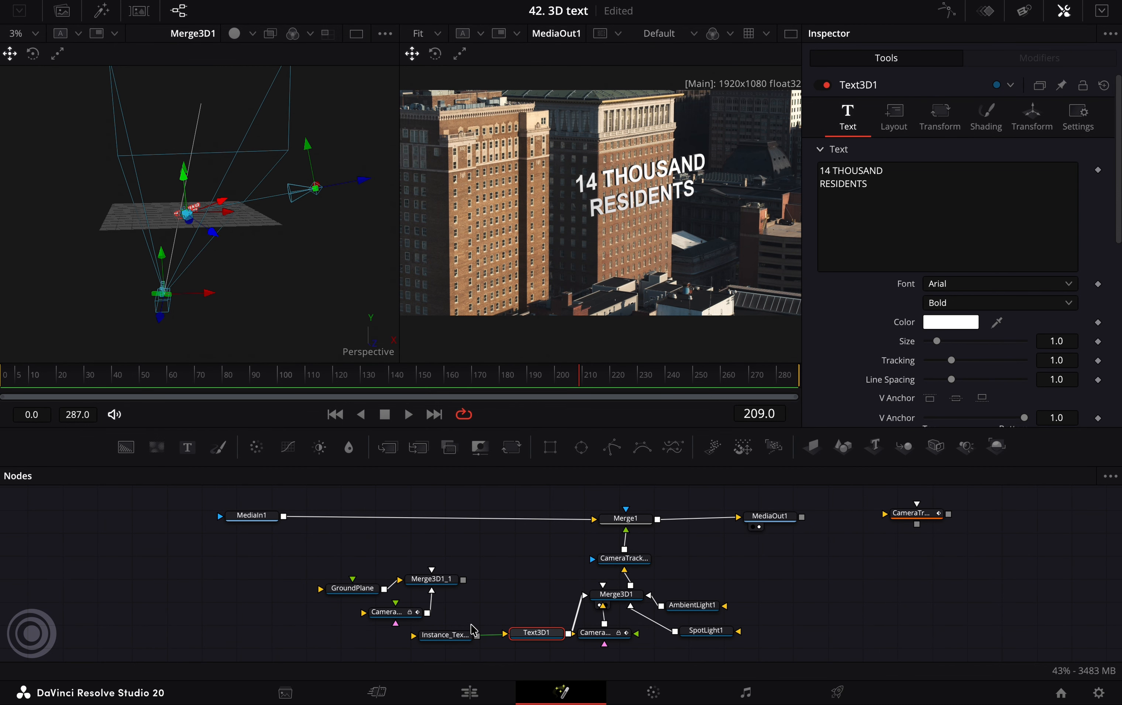
pyautogui.moveTo(476, 635); pyautogui.dragTo(469, 591)
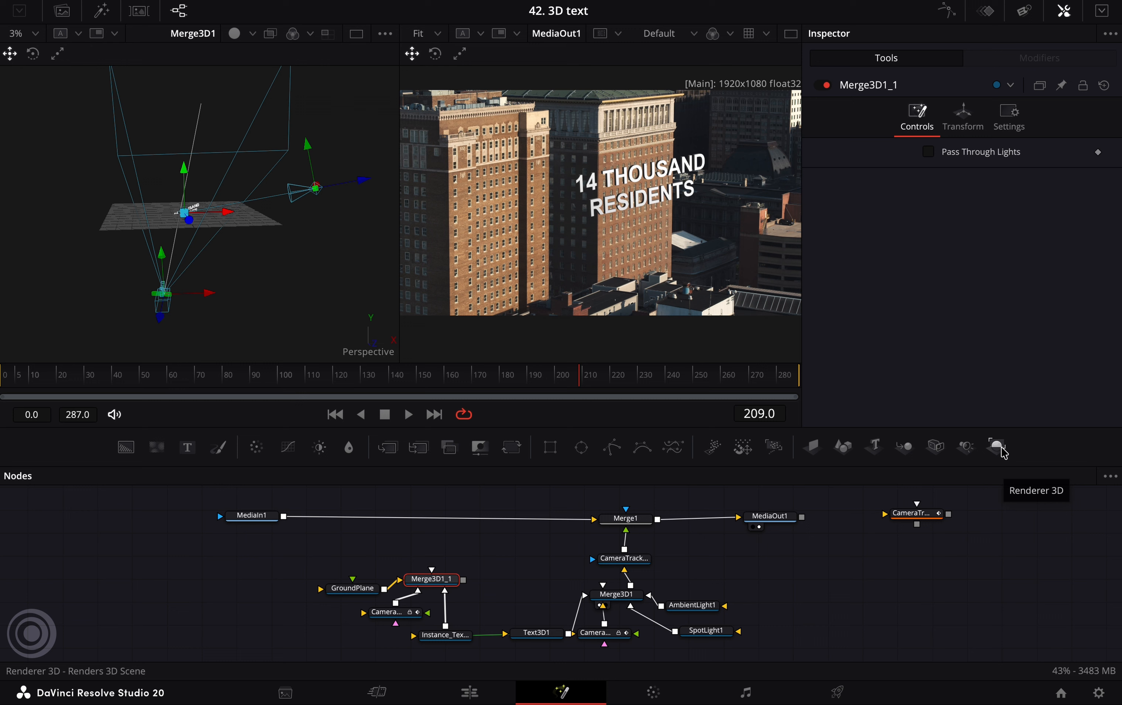
# - Add a Renderer 3D node after the copied 3D merge and merge its output over MediaIn1 ahead of Merge1
pyautogui.click(1001, 449)
pyautogui.moveTo(492, 578); pyautogui.dragTo(279, 522)
pyautogui.moveTo(509, 553); pyautogui.dragTo(436, 521)
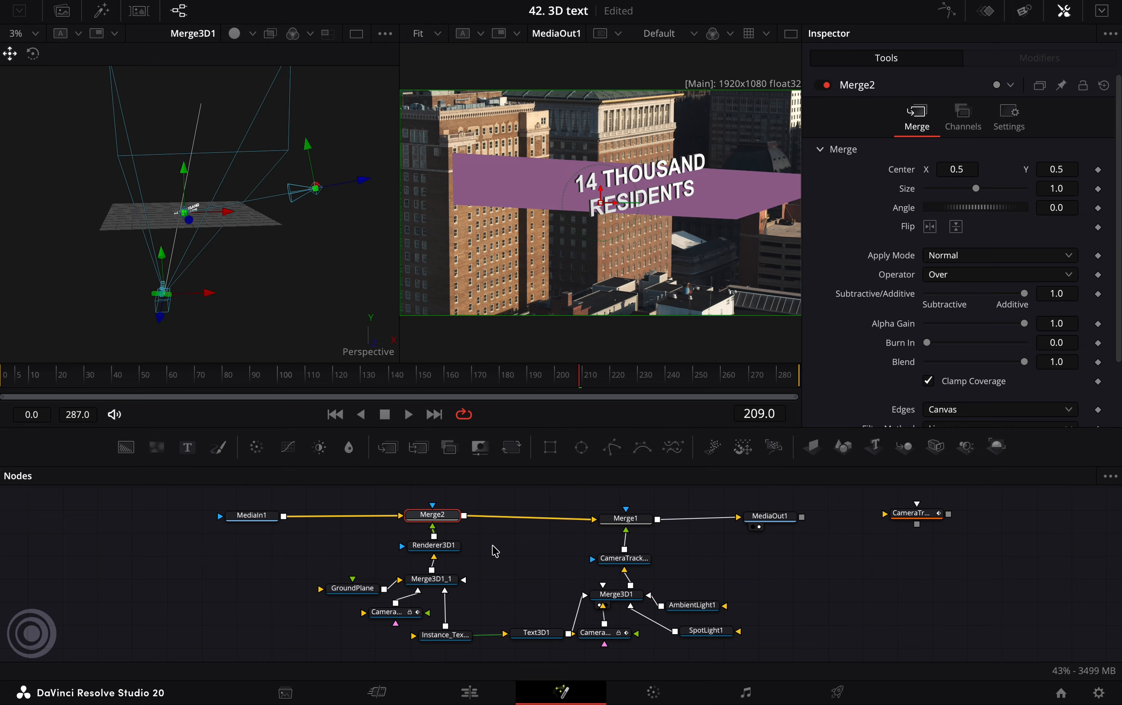
# - Set the GroundPlane material's diffuse color to White
pyautogui.click(365, 591)
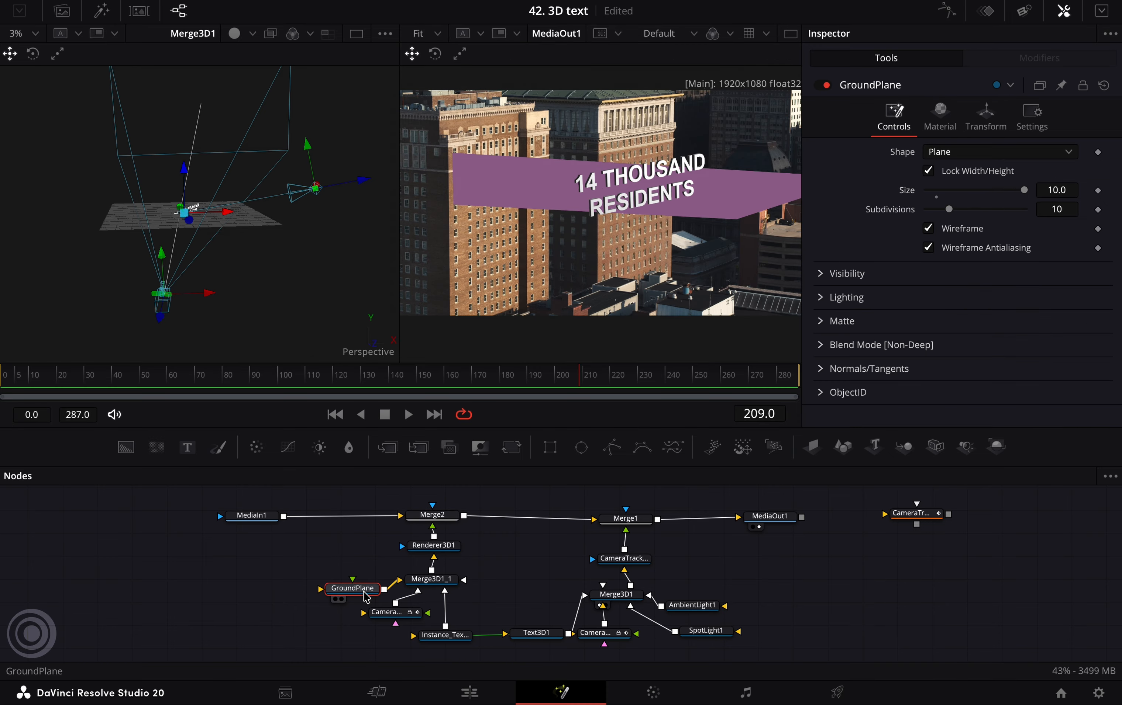
pyautogui.click(940, 117)
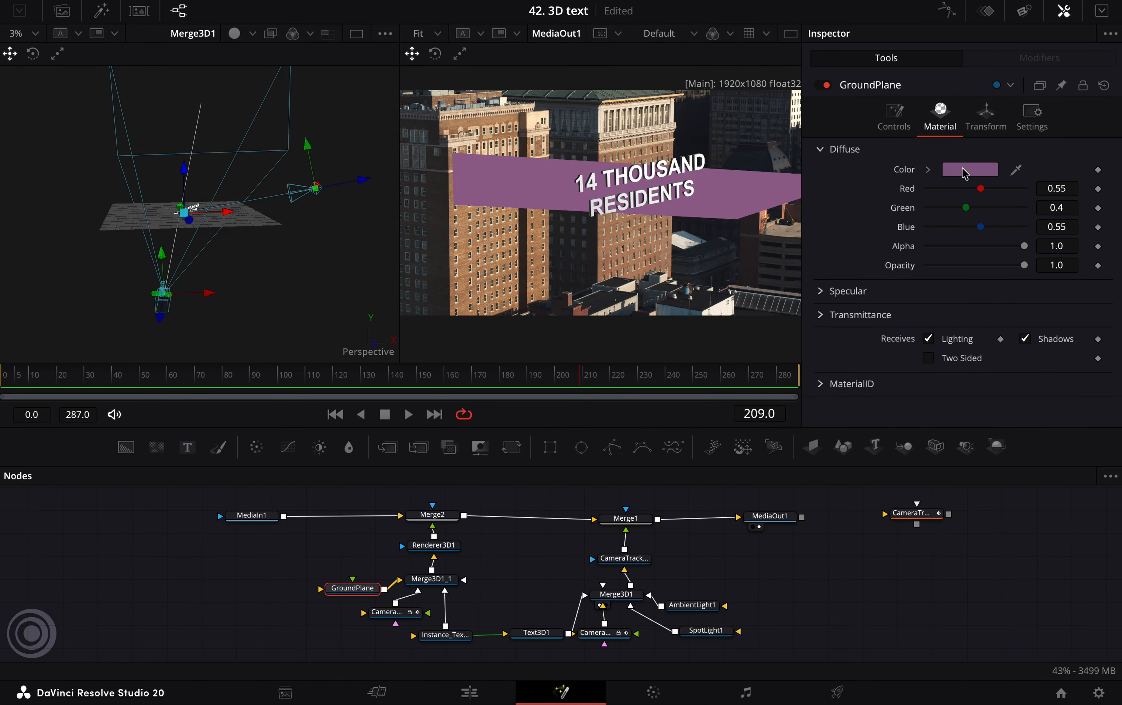
pyautogui.click(965, 173)
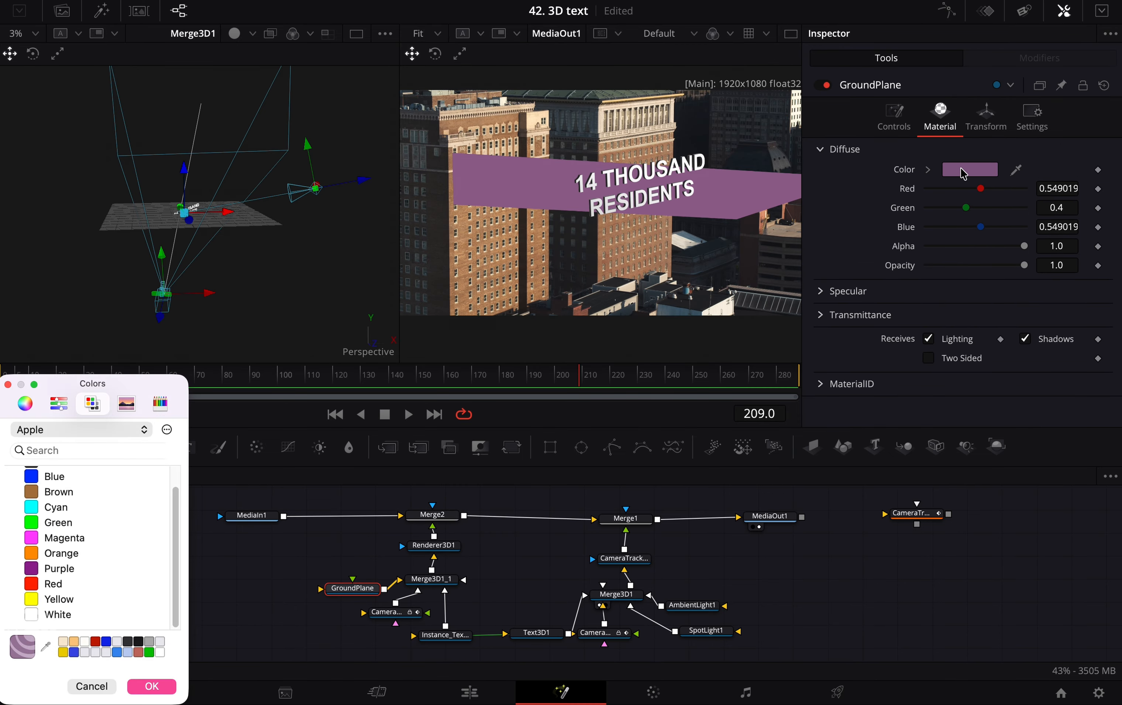
pyautogui.click(44, 616)
pyautogui.click(152, 686)
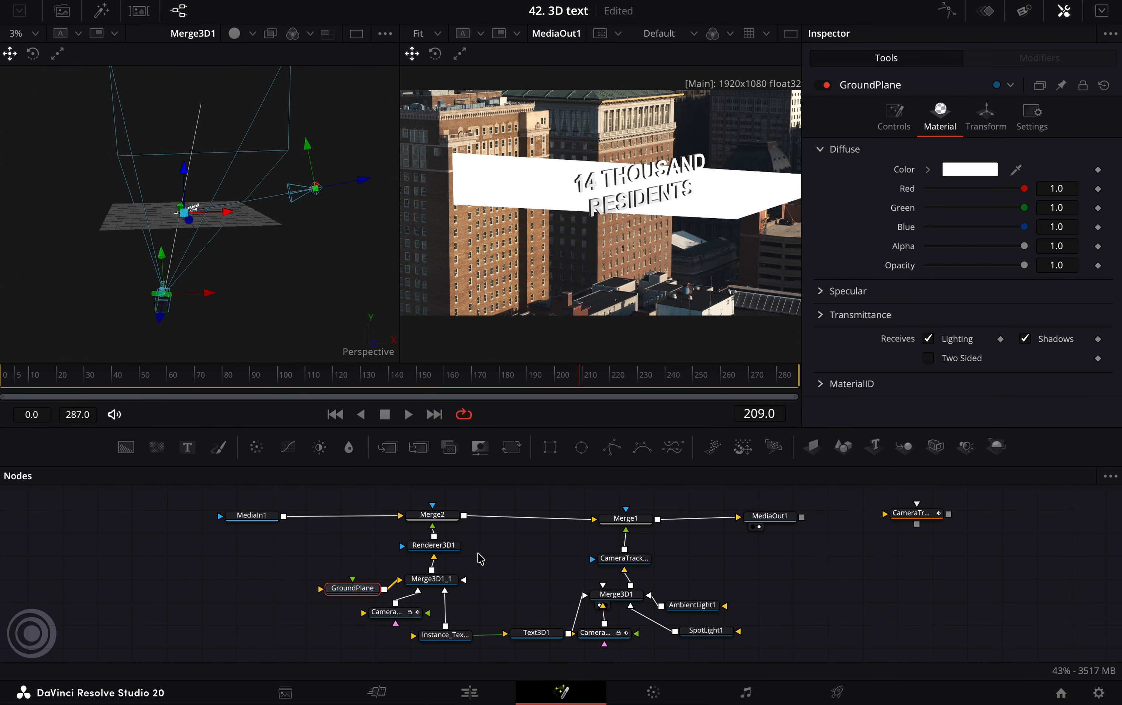
pyautogui.click(422, 580)
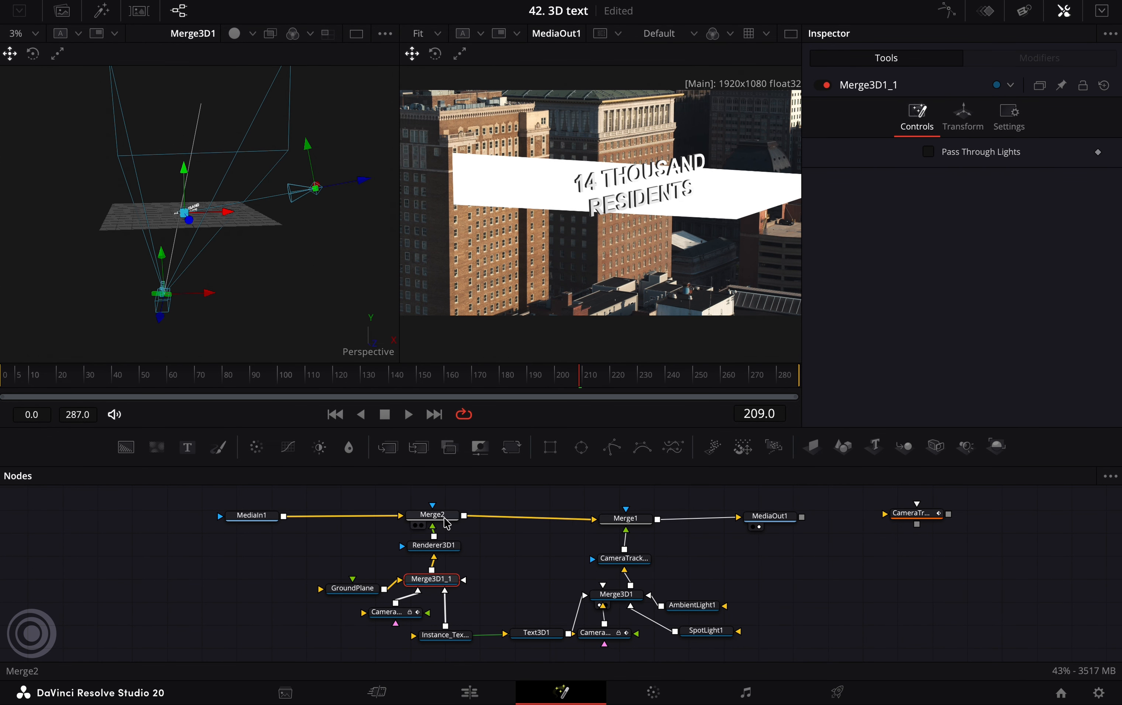
# - Set the apply mode of Merge2 to Multiply
pyautogui.click(432, 515)
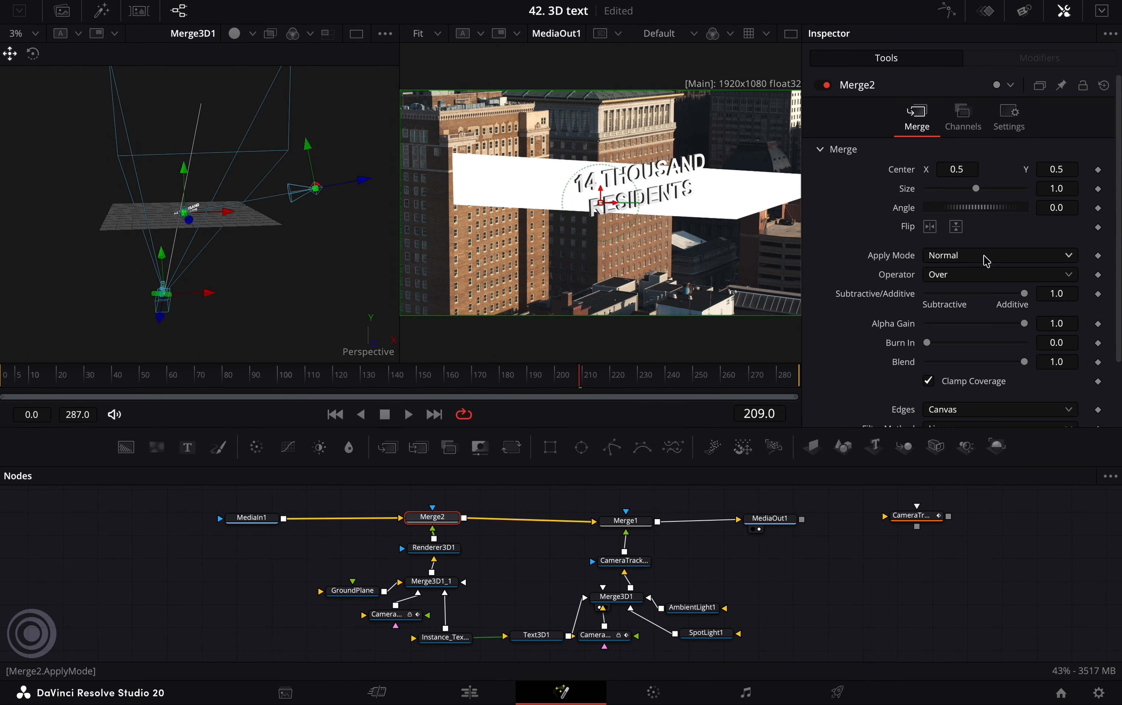
pyautogui.click(985, 259)
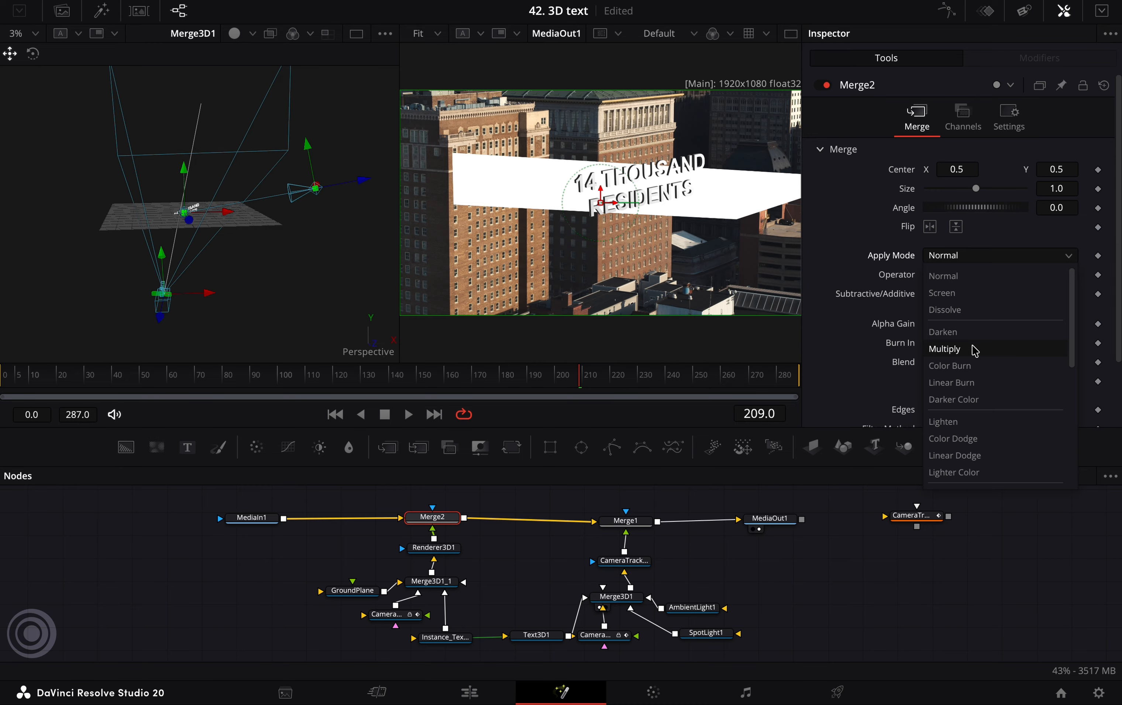
pyautogui.click(947, 349)
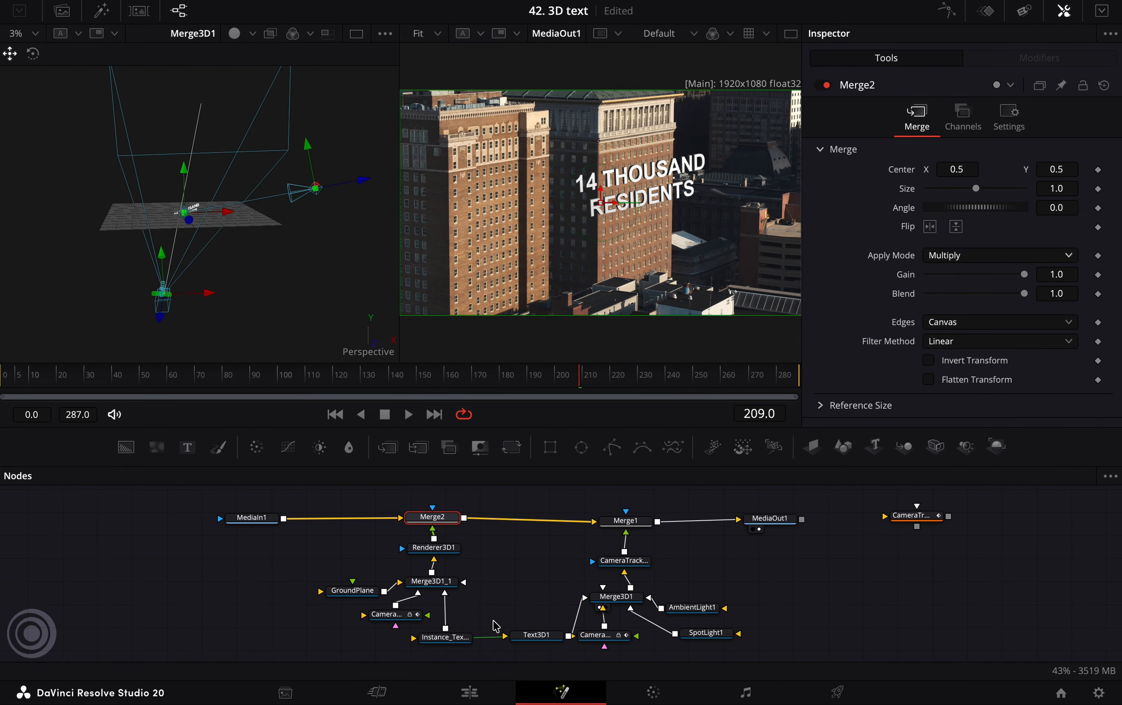
# - Insert an Override 3D node after Instance_Text3D1, with Do Unseen By Cameras and Unseen by Cameras enabled
pyautogui.click(454, 640)
pyautogui.scroll(-1, 457, 651)
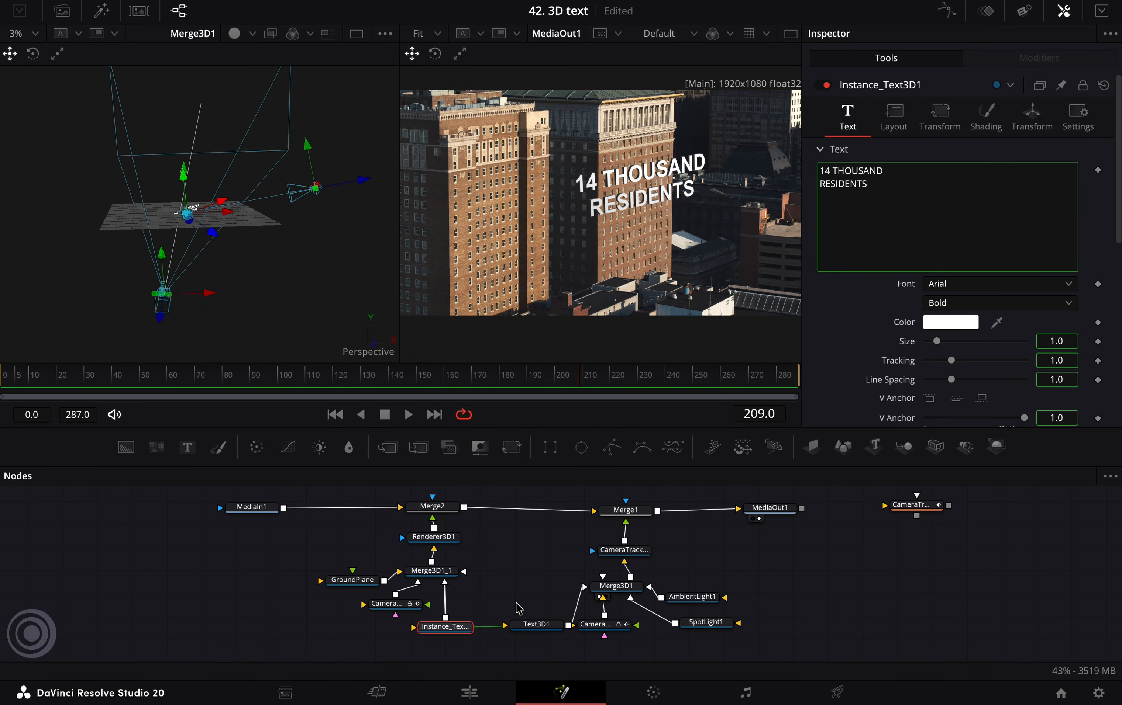
pyautogui.hotkey('shift', 'space')
pyautogui.write('spot')
pyautogui.press('BackSpace')
pyautogui.press('BackSpace')
pyautogui.press('BackSpace')
pyautogui.press('BackSpace')
pyautogui.write('ov')
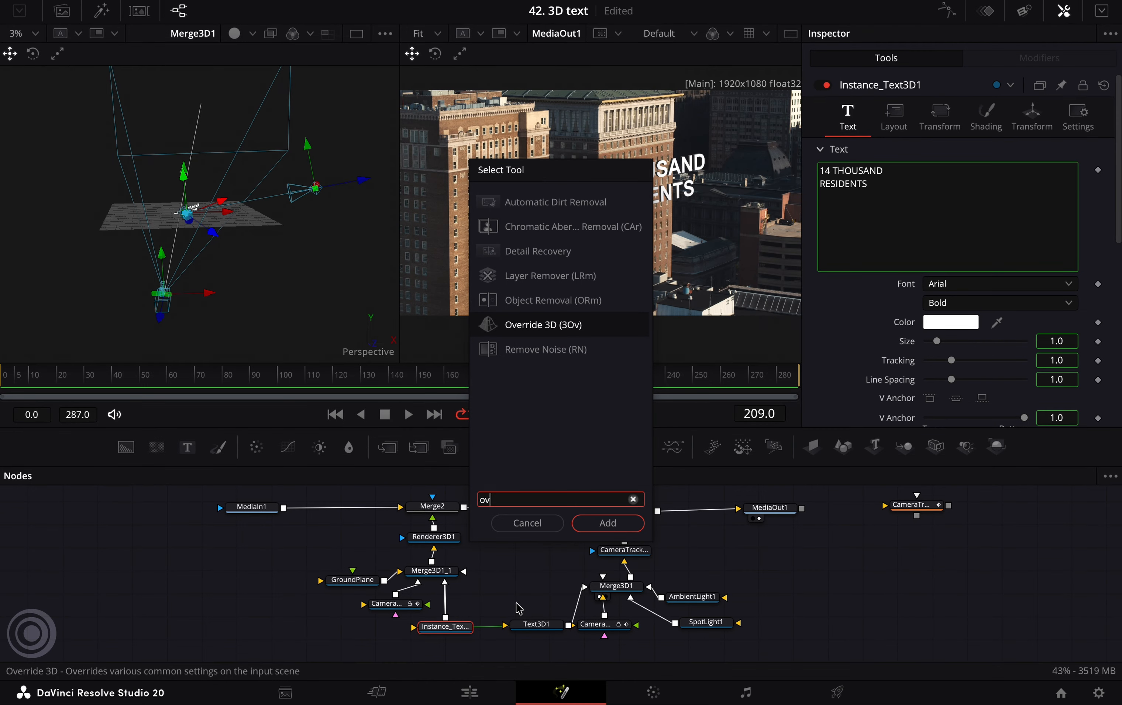
pyautogui.click(602, 521)
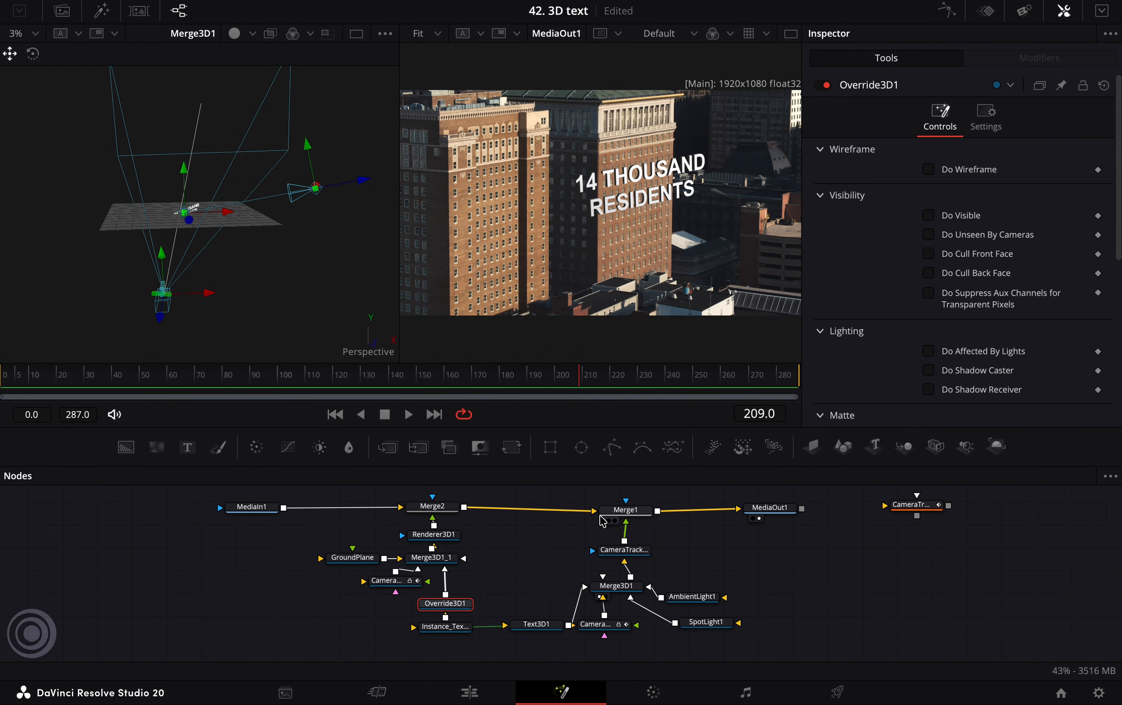
pyautogui.click(930, 235)
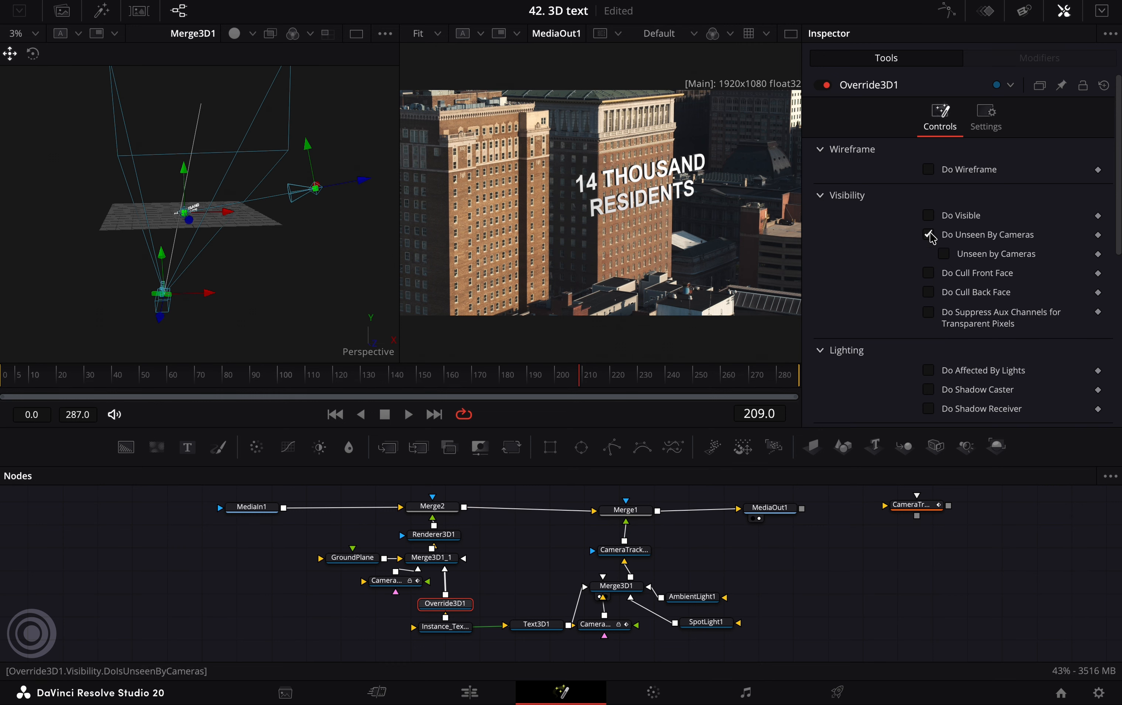
pyautogui.click(943, 254)
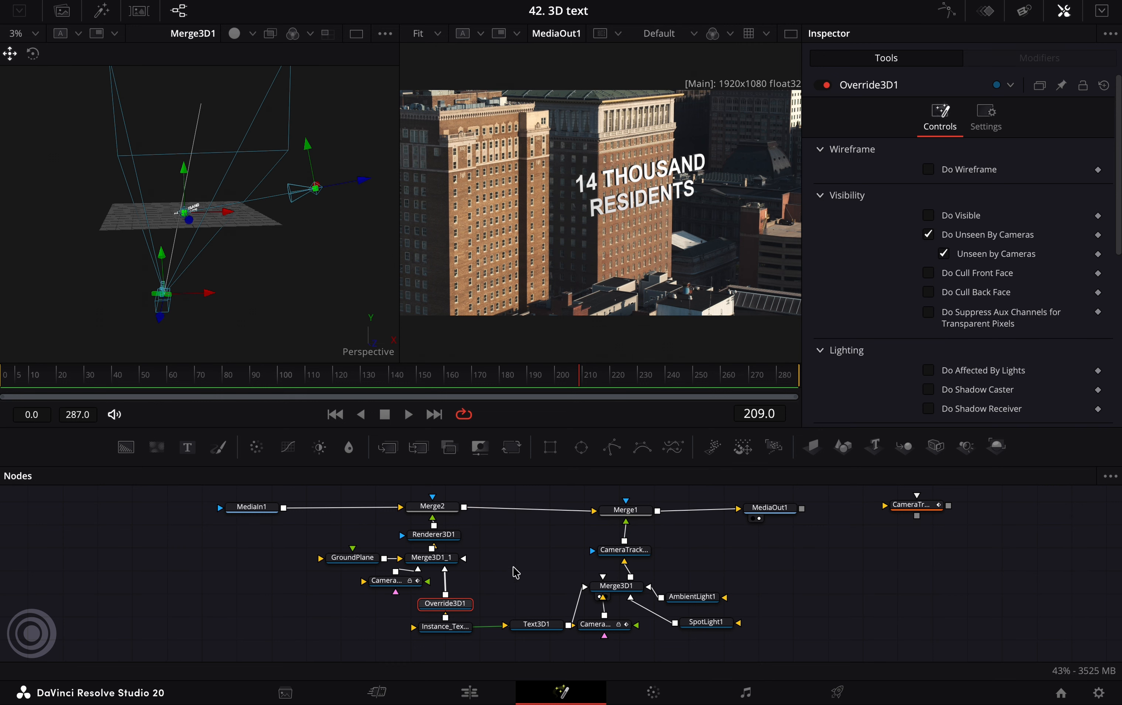
# - Show Merge3D1_1 in the 3D viewer and open the GroundPlane's transform settings
pyautogui.click(442, 566)
pyautogui.press('1')
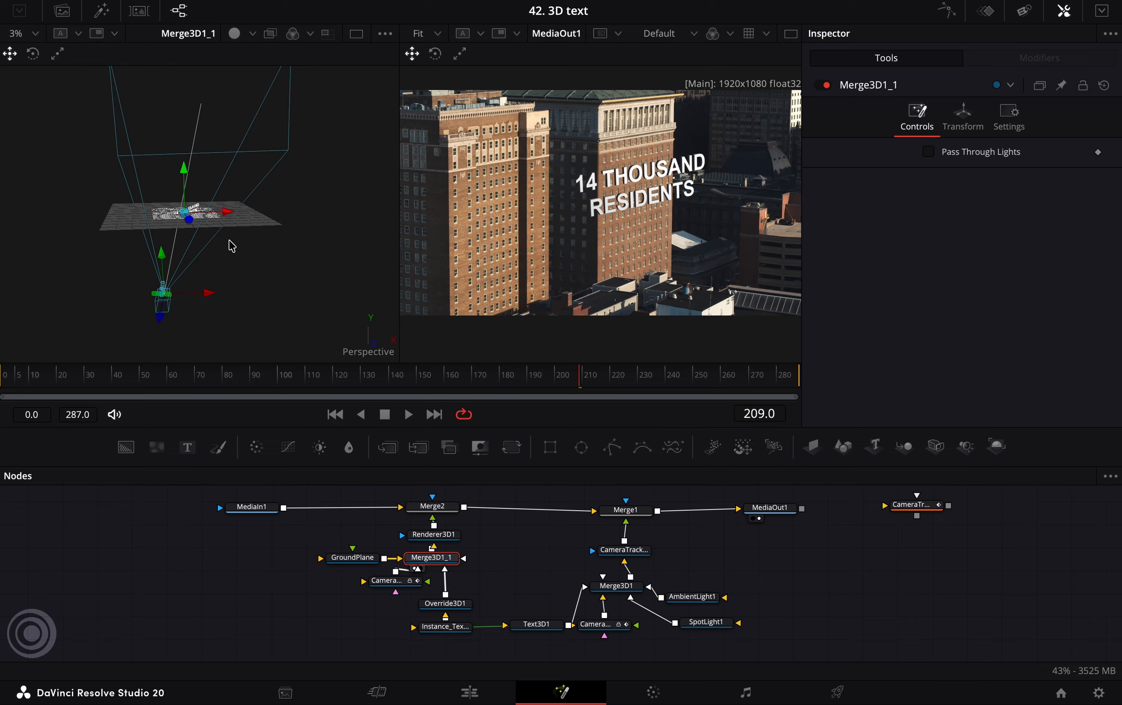
pyautogui.scroll(3, 232, 247)
pyautogui.moveTo(180, 278); pyautogui.dragTo(284, 266)
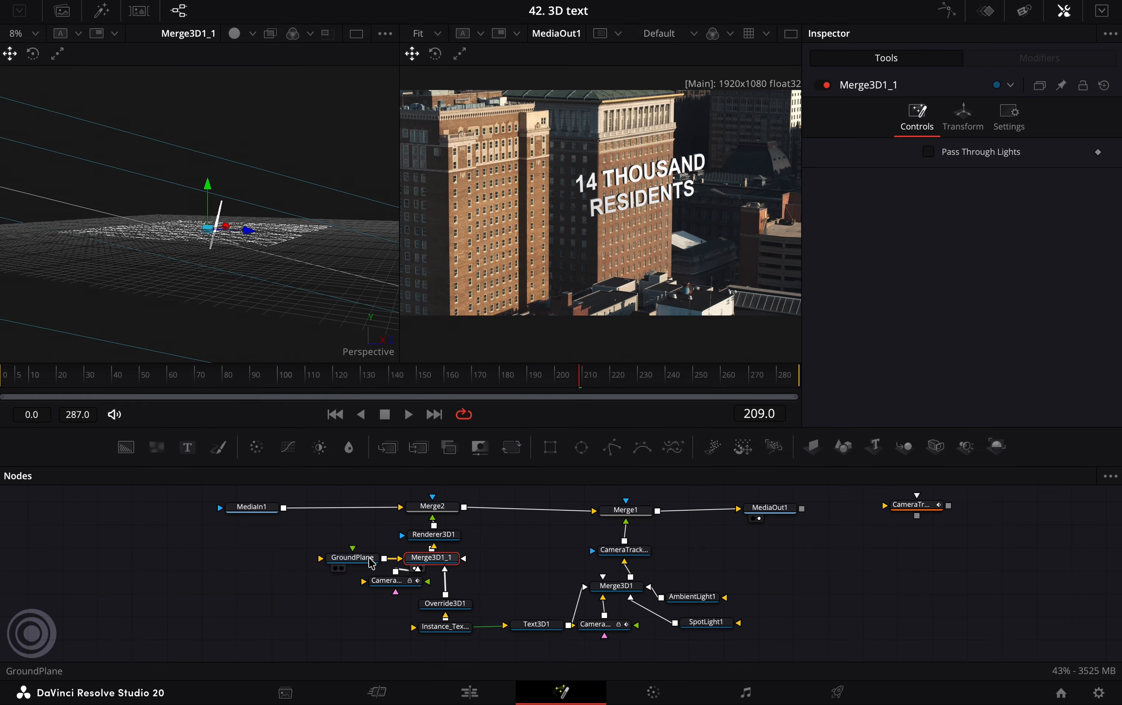
pyautogui.click(353, 557)
pyautogui.click(986, 114)
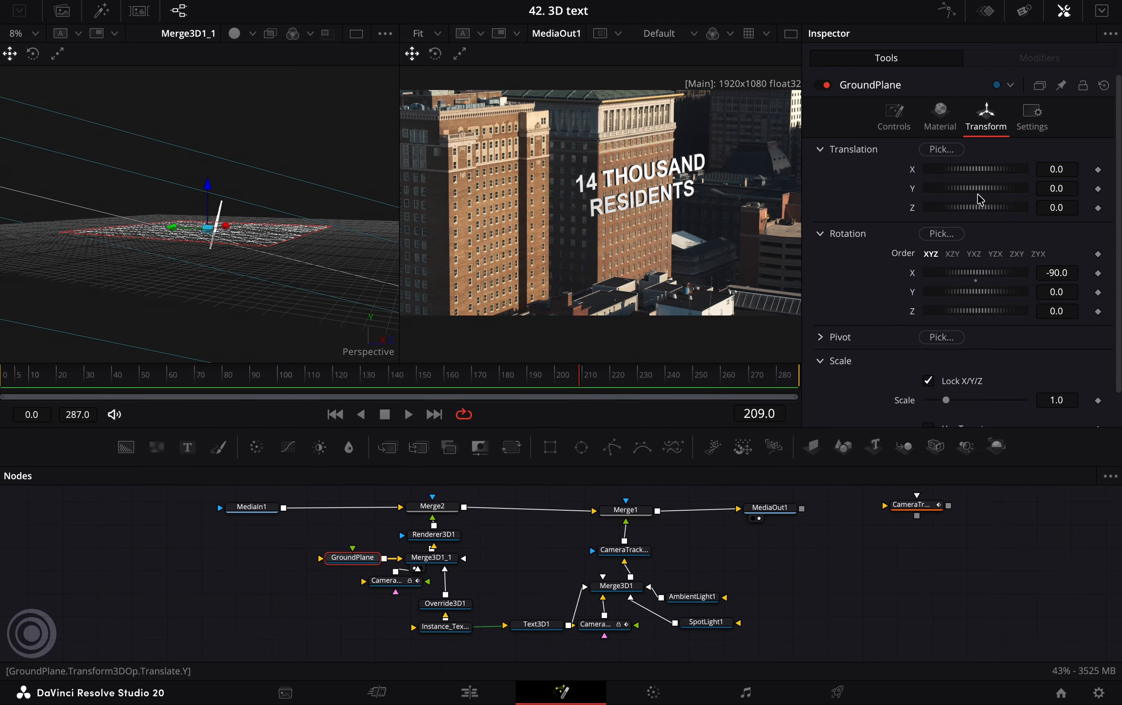
pyautogui.moveTo(960, 176); pyautogui.dragTo(963, 209)
pyautogui.press('super+z')
pyautogui.press('super+z')
# - Rotate the GroundPlane upright behind the text, to about X 19.5, Y 26.1 and Z 10.4
pyautogui.moveTo(964, 277); pyautogui.dragTo(988, 278)
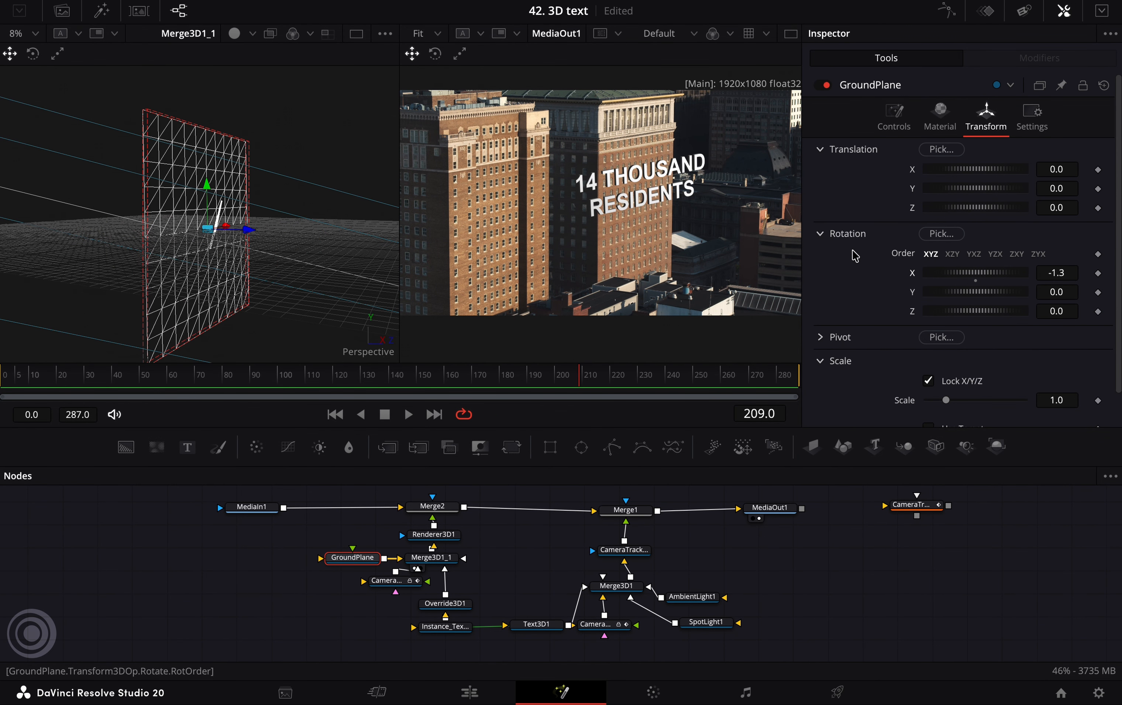
pyautogui.moveTo(309, 240); pyautogui.dragTo(277, 261)
pyautogui.moveTo(954, 292)
pyautogui.mouseDown()
pyautogui.moveTo(978, 275)
pyautogui.moveTo(971, 312)
pyautogui.moveTo(959, 275)
pyautogui.mouseUp()
pyautogui.press('super+z')
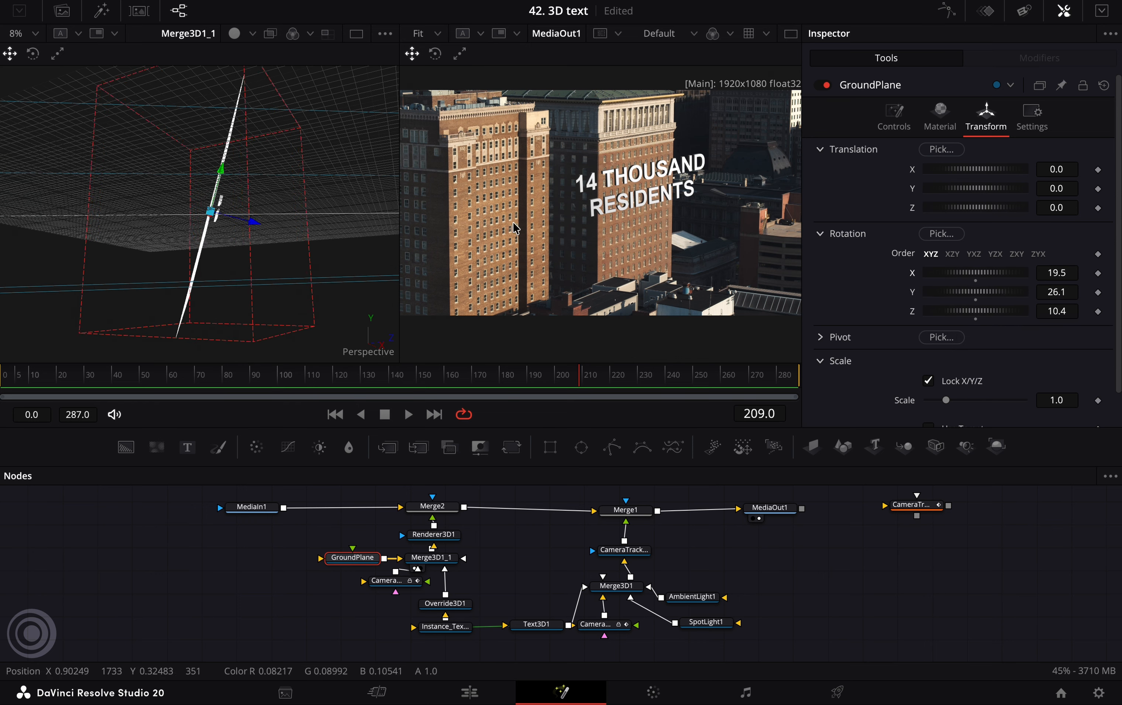
# - Refine the GroundPlane's Y rotation to 27.3 and check from several angles that it lies parallel to the text
pyautogui.scroll(3, 217, 237)
pyautogui.moveTo(328, 270); pyautogui.dragTo(321, 263)
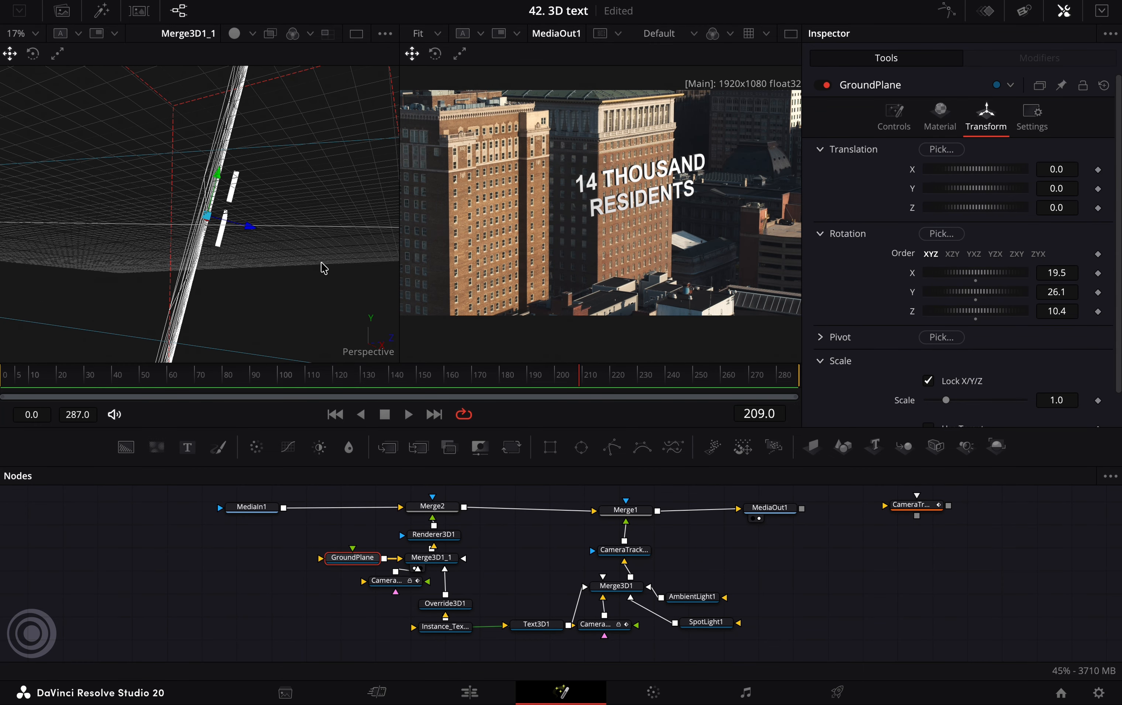
pyautogui.moveTo(972, 294); pyautogui.dragTo(973, 295)
pyautogui.scroll(6, 1065, 293)
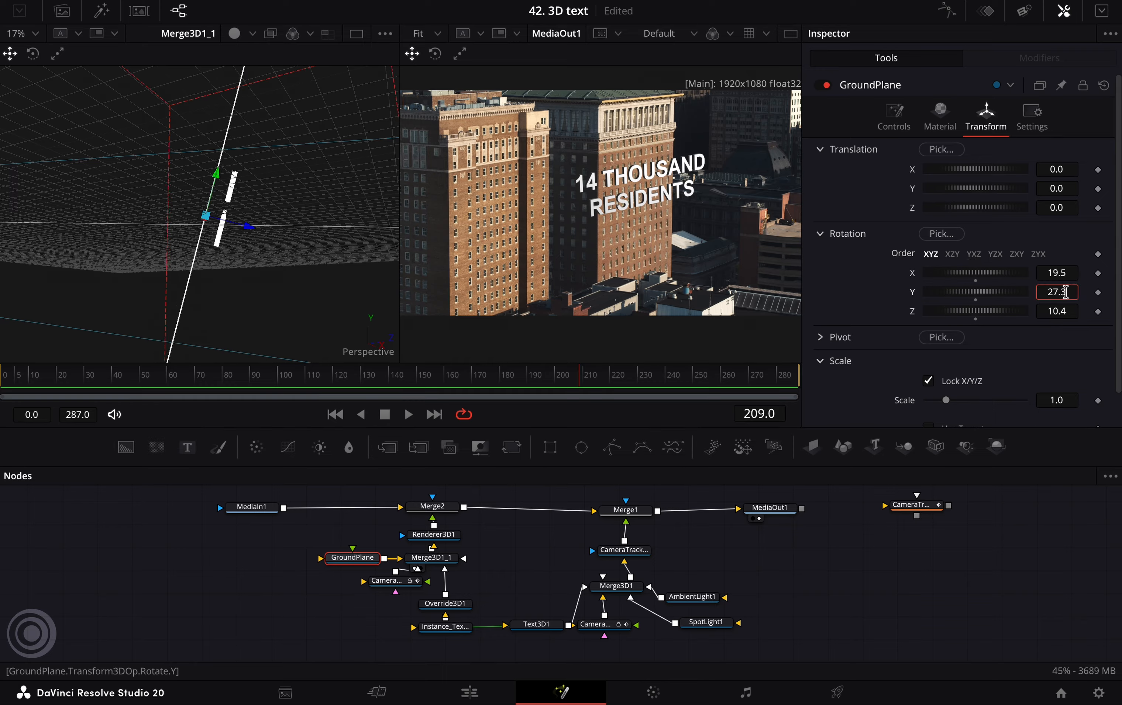
pyautogui.moveTo(328, 290); pyautogui.dragTo(196, 318)
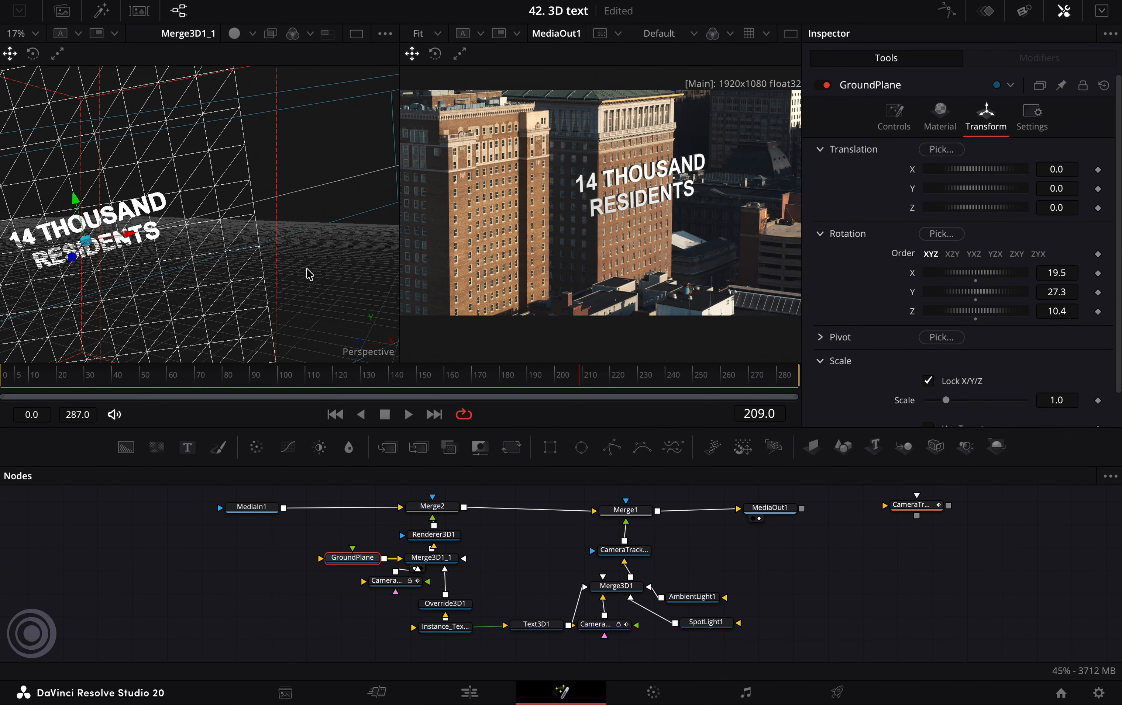
pyautogui.scroll(-3, 300, 278)
pyautogui.moveTo(268, 278); pyautogui.dragTo(279, 350)
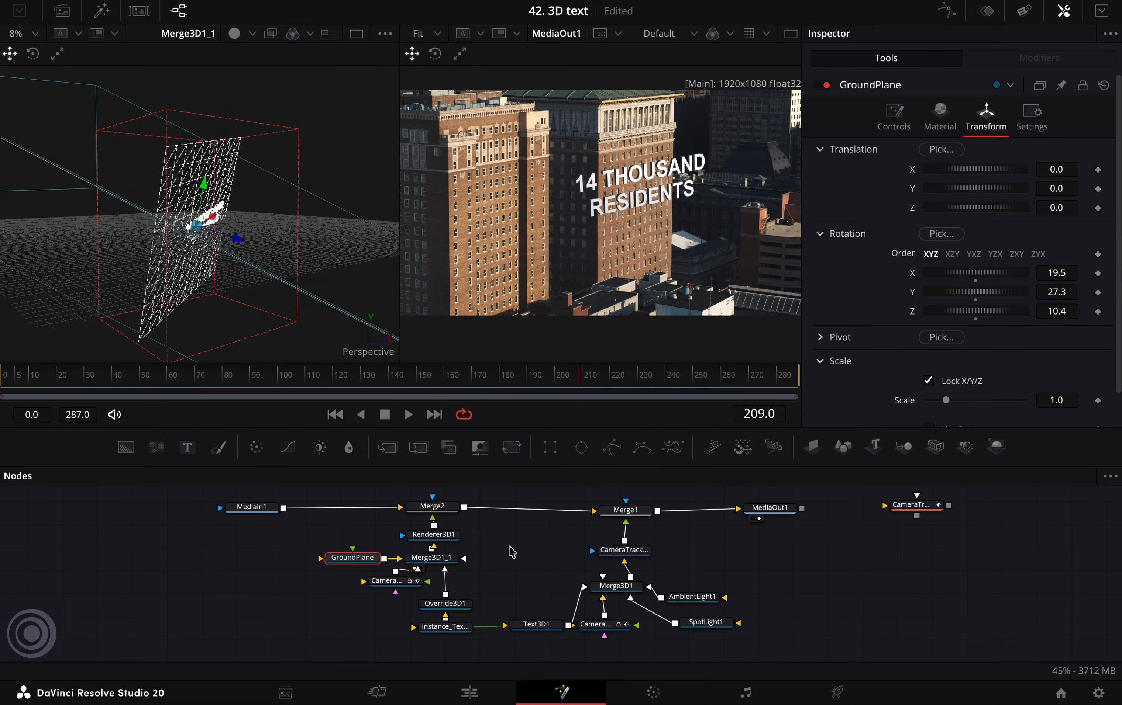
# - Paste a copy of SpotLight1 beside Merge3D1_1 and connect it to that 3D merge
pyautogui.click(510, 549)
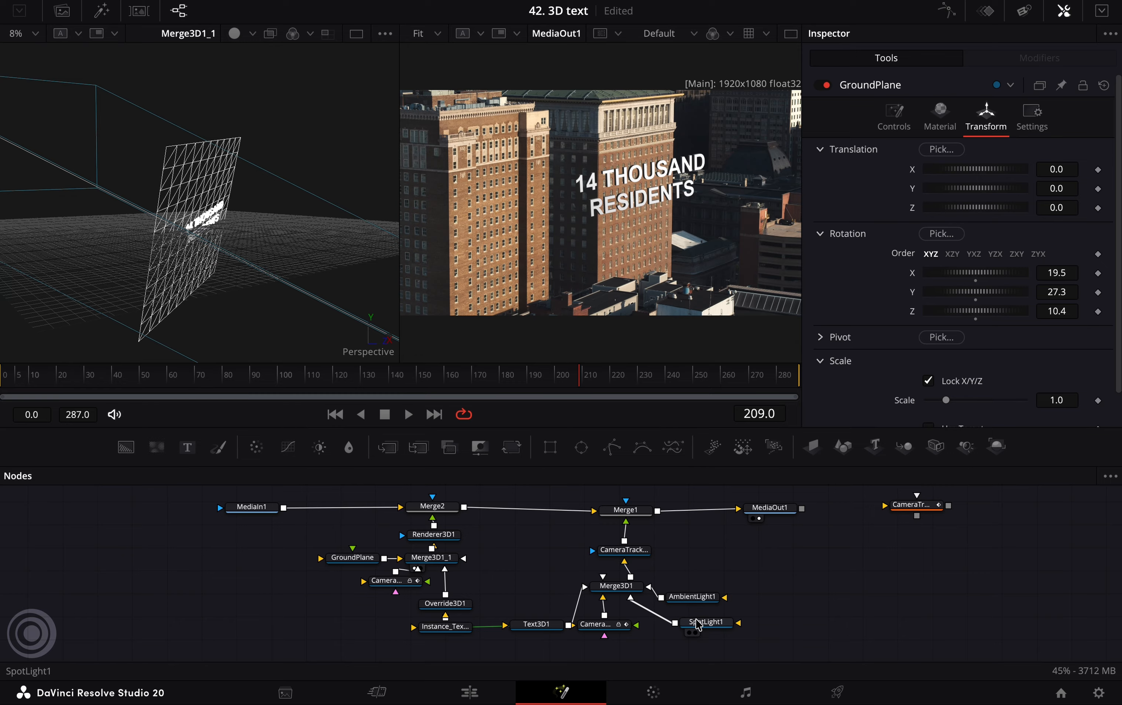
pyautogui.click(707, 626)
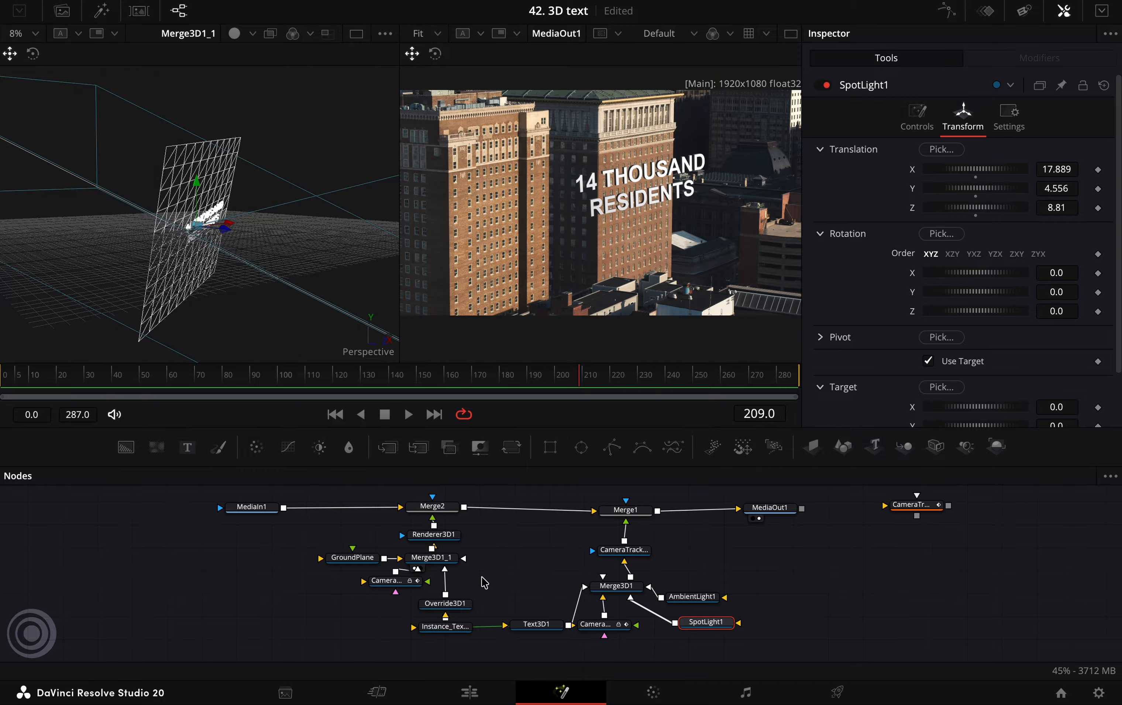
pyautogui.click(503, 558)
pyautogui.hotkey('ctrl', 'v')
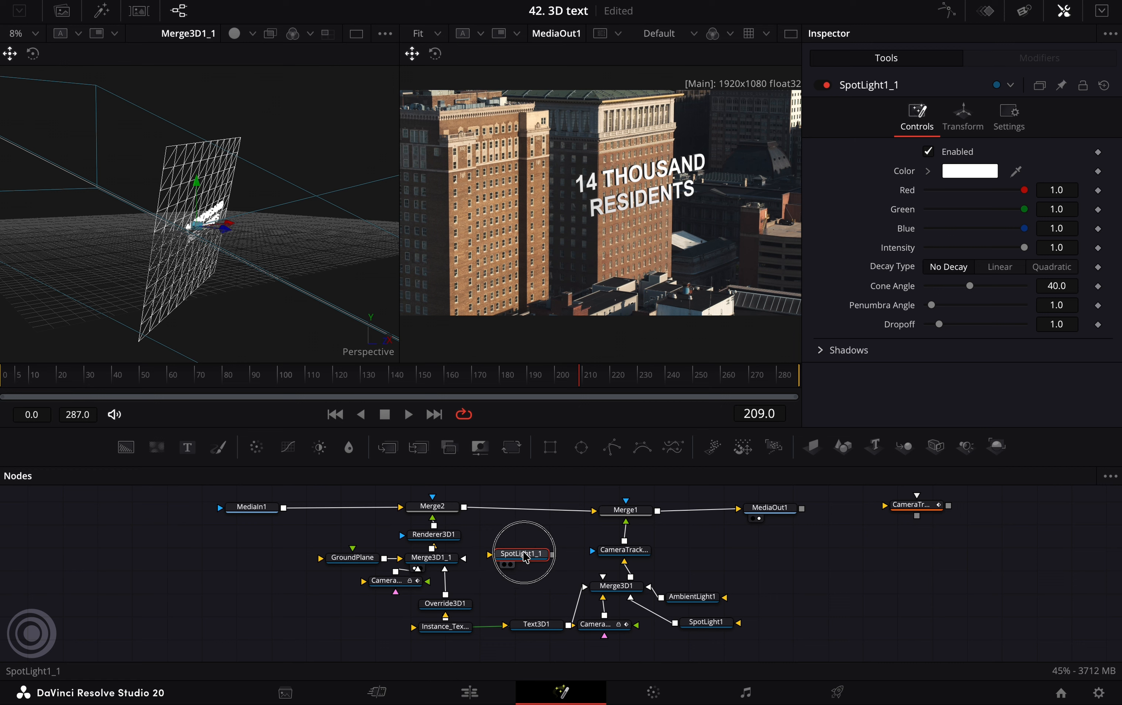
pyautogui.moveTo(502, 579); pyautogui.dragTo(437, 563)
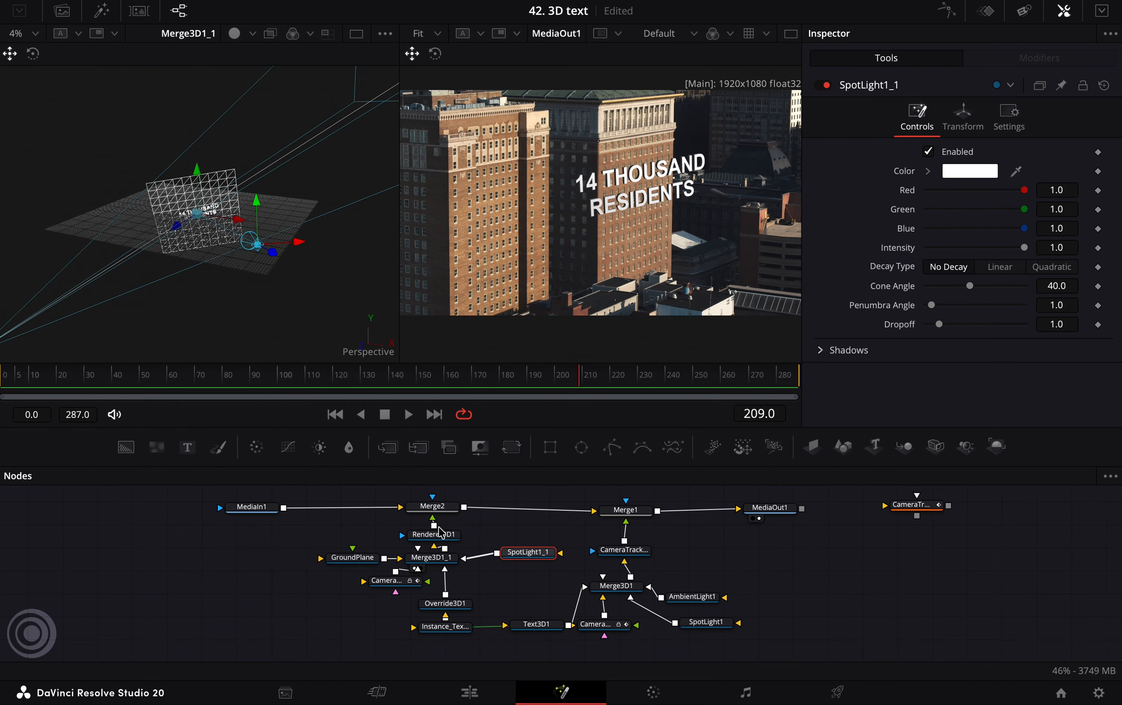
# - Enable lighting and shadows in Renderer3D1
pyautogui.click(441, 536)
pyautogui.click(928, 351)
pyautogui.click(1024, 351)
pyautogui.click(928, 351)
pyautogui.click(928, 351)
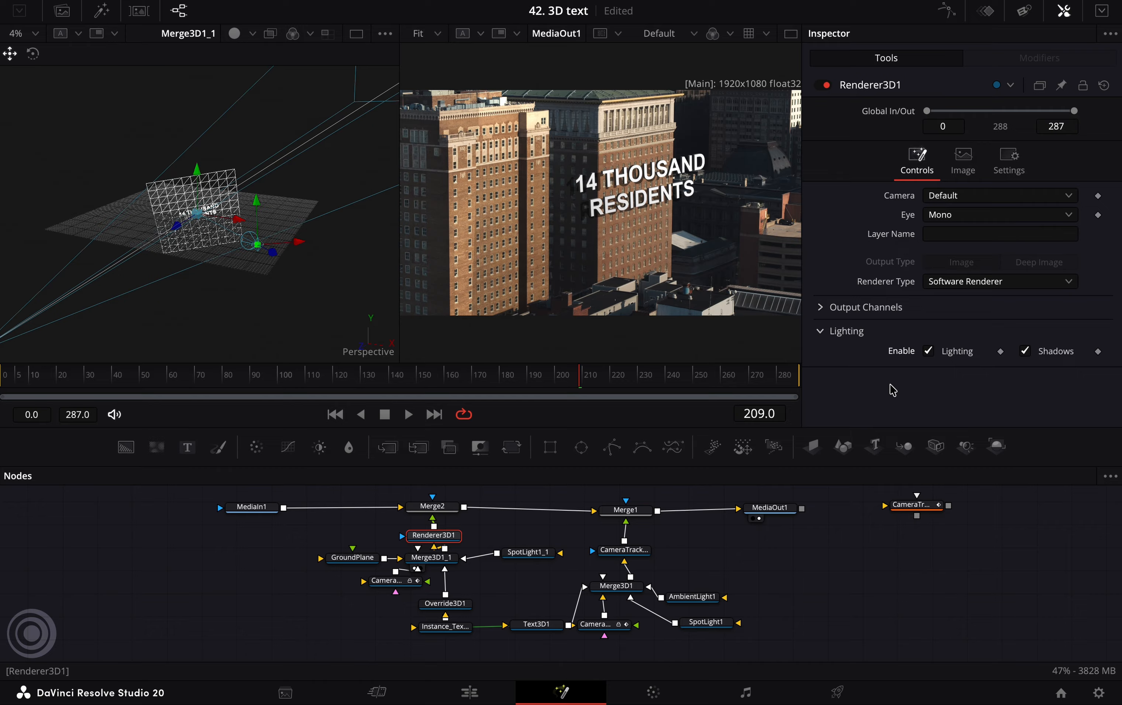
# - Turn off Receives Lighting in the GroundPlane's material, leaving Shadows enabled
pyautogui.click(345, 557)
pyautogui.scroll(-2, 864, 353)
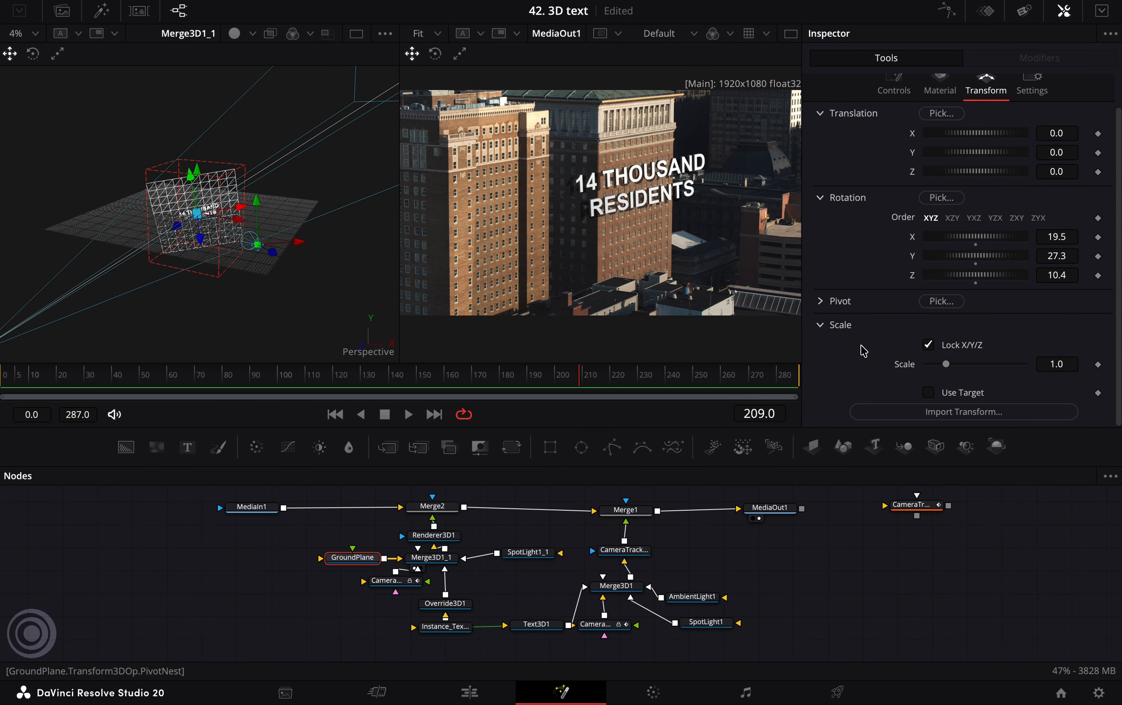
pyautogui.scroll(2, 865, 352)
pyautogui.click(940, 117)
pyautogui.click(928, 339)
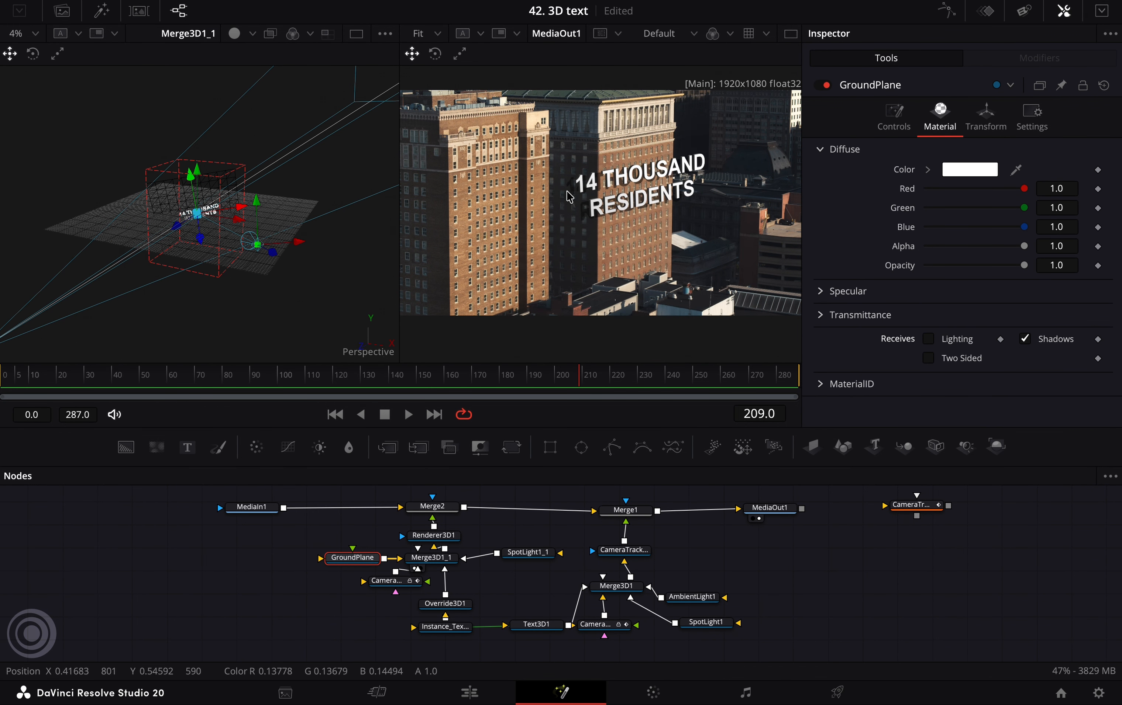
# - Raise the shadow map size of SpotLight1_1 to 9170 and fit the output image to the viewer
pyautogui.scroll(8, 568, 217)
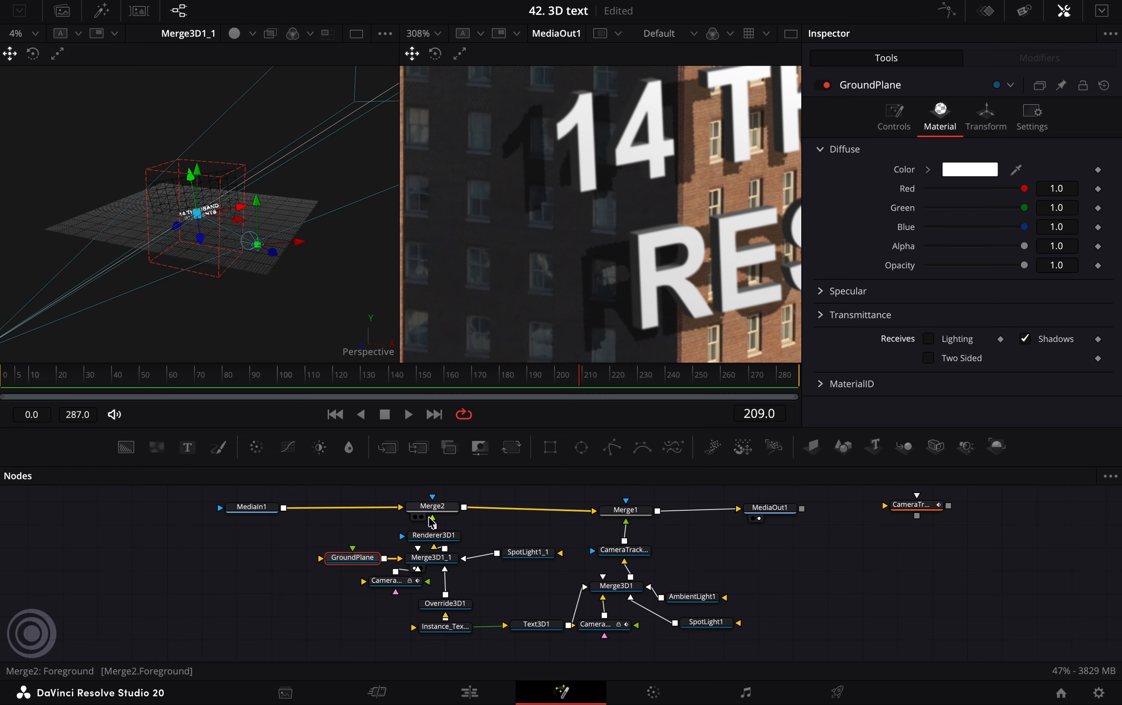
pyautogui.click(528, 552)
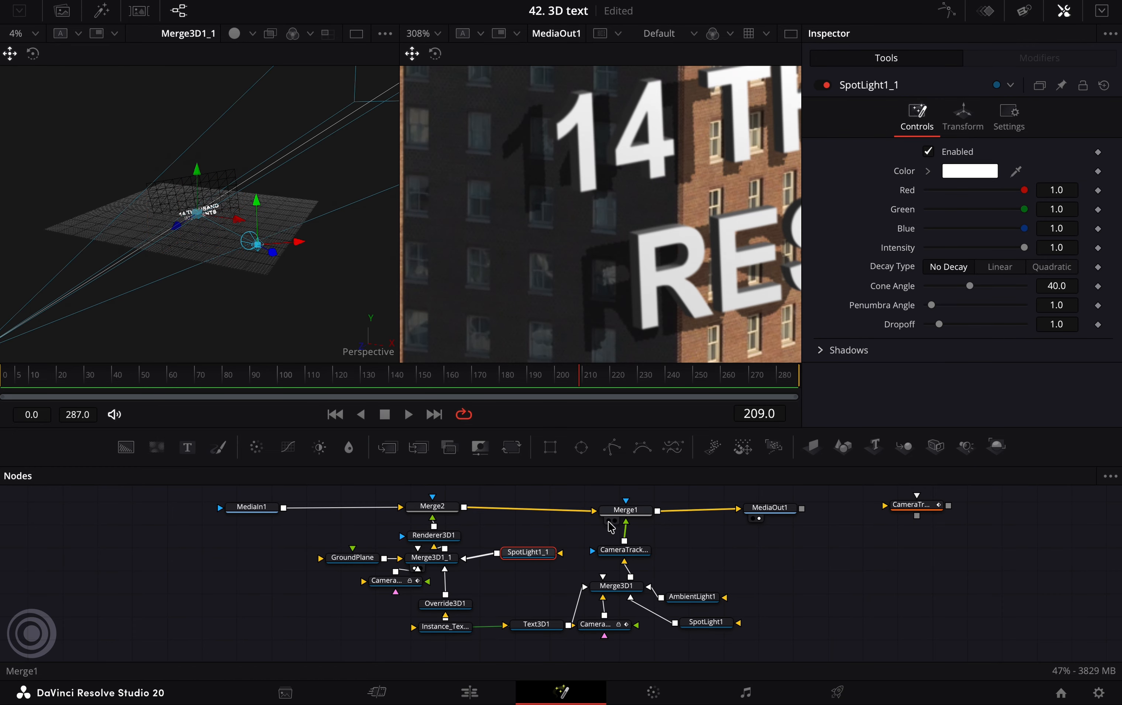
pyautogui.click(821, 351)
pyautogui.scroll(-3, 880, 376)
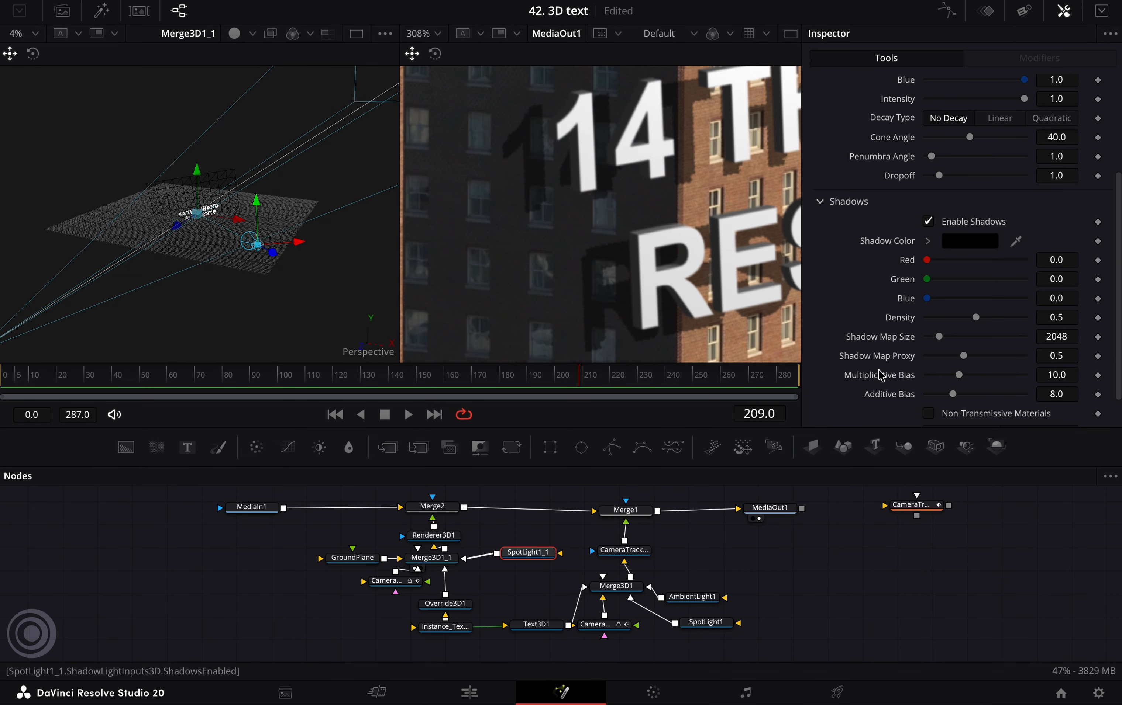
pyautogui.moveTo(940, 340); pyautogui.dragTo(982, 341)
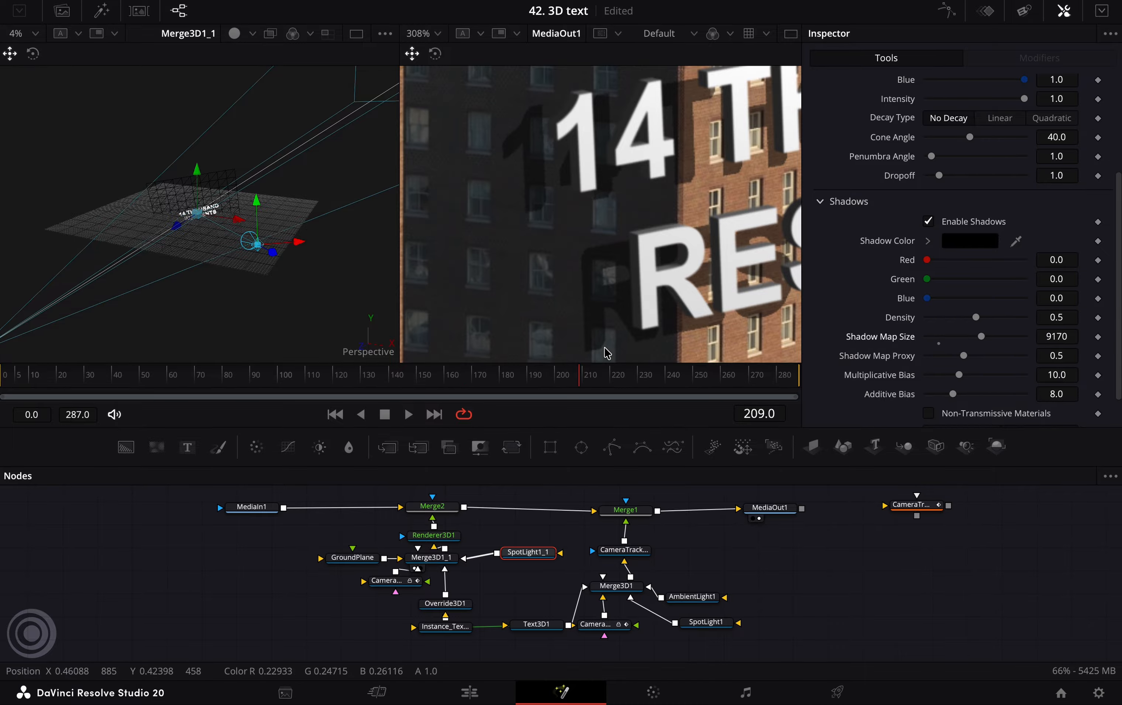
pyautogui.click(423, 34)
pyautogui.click(435, 55)
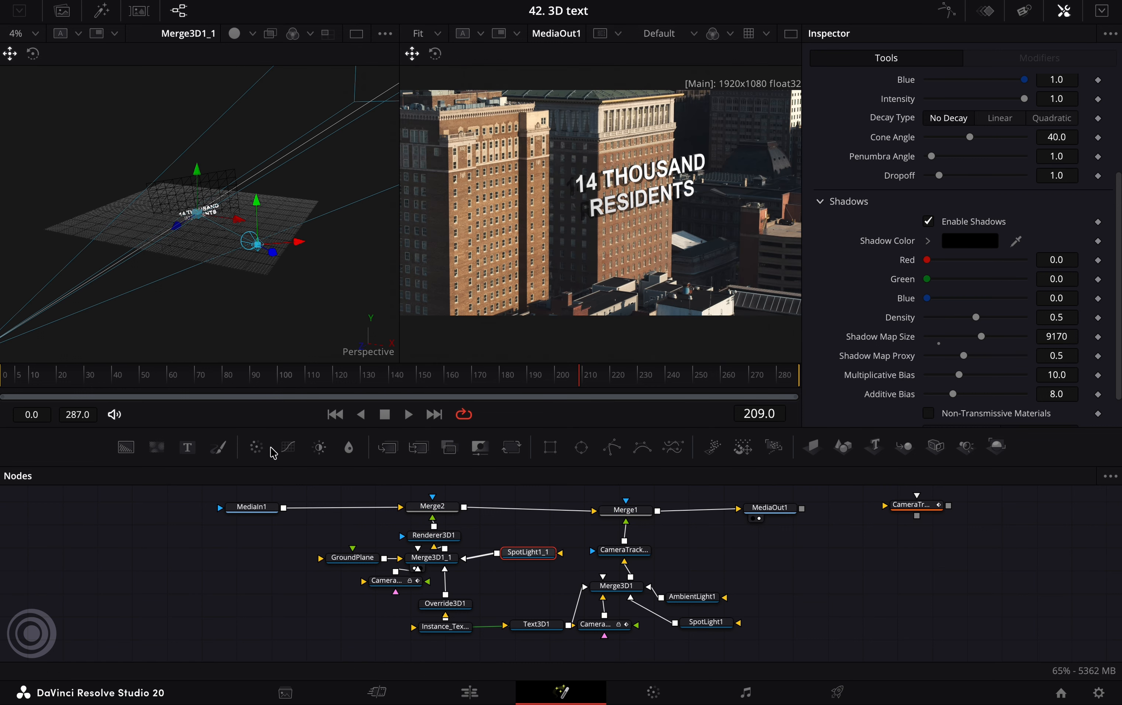
# - Spread out the shadow branch below Renderer3D1, moving the GroundPlane and copied camera away from Merge3D1_1
pyautogui.moveTo(505, 529); pyautogui.dragTo(386, 633)
pyautogui.moveTo(448, 600); pyautogui.dragTo(441, 618)
pyautogui.moveTo(352, 557); pyautogui.dragTo(281, 573)
pyautogui.moveTo(427, 554); pyautogui.dragTo(435, 539)
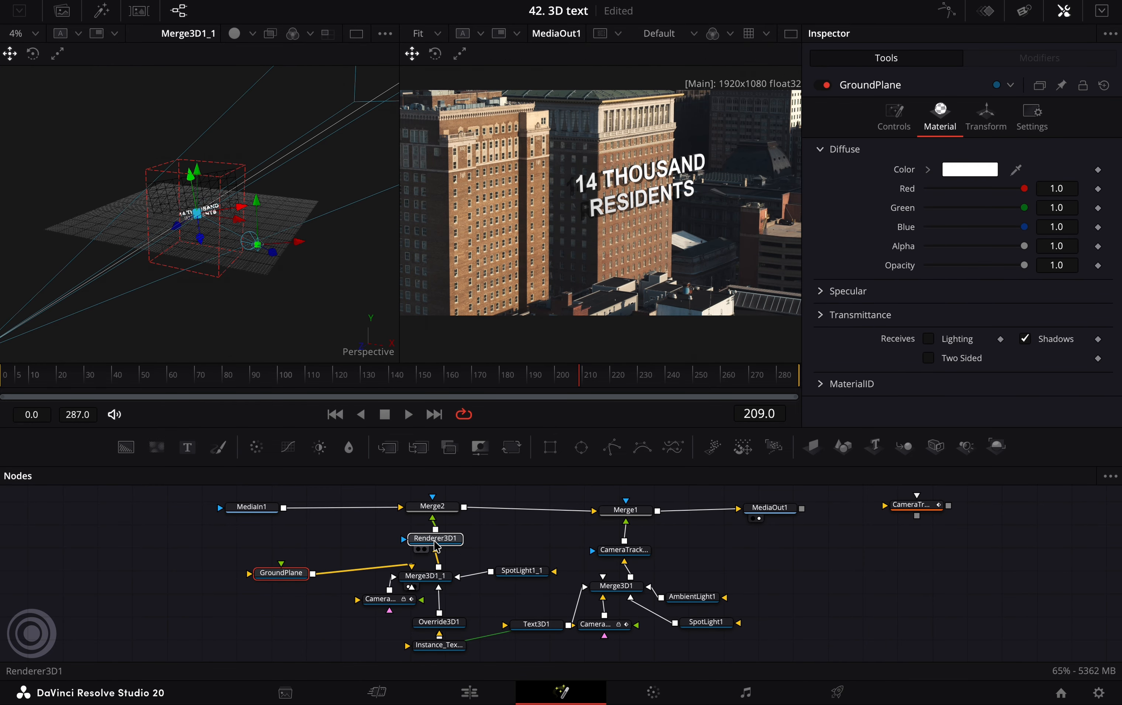
pyautogui.moveTo(383, 604); pyautogui.dragTo(333, 628)
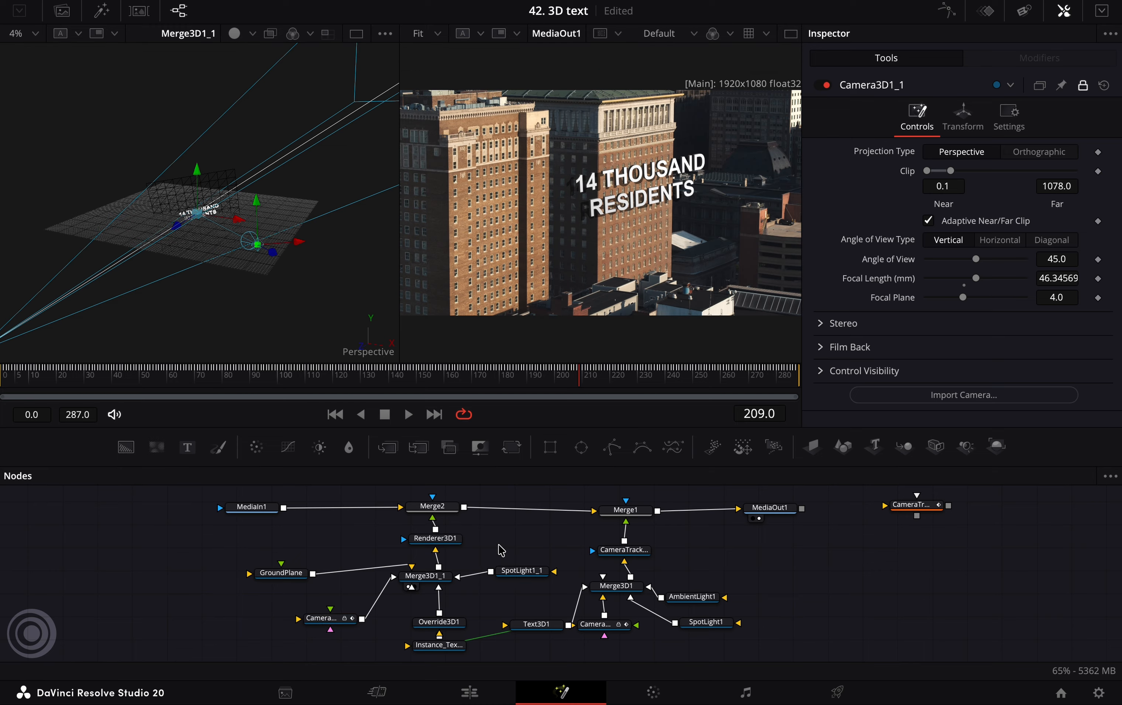
# - Add a Rectangle mask to Renderer3D1, centered at about 0.586, 0.561 over the building face, and narrow its width to about 0.19
pyautogui.click(437, 544)
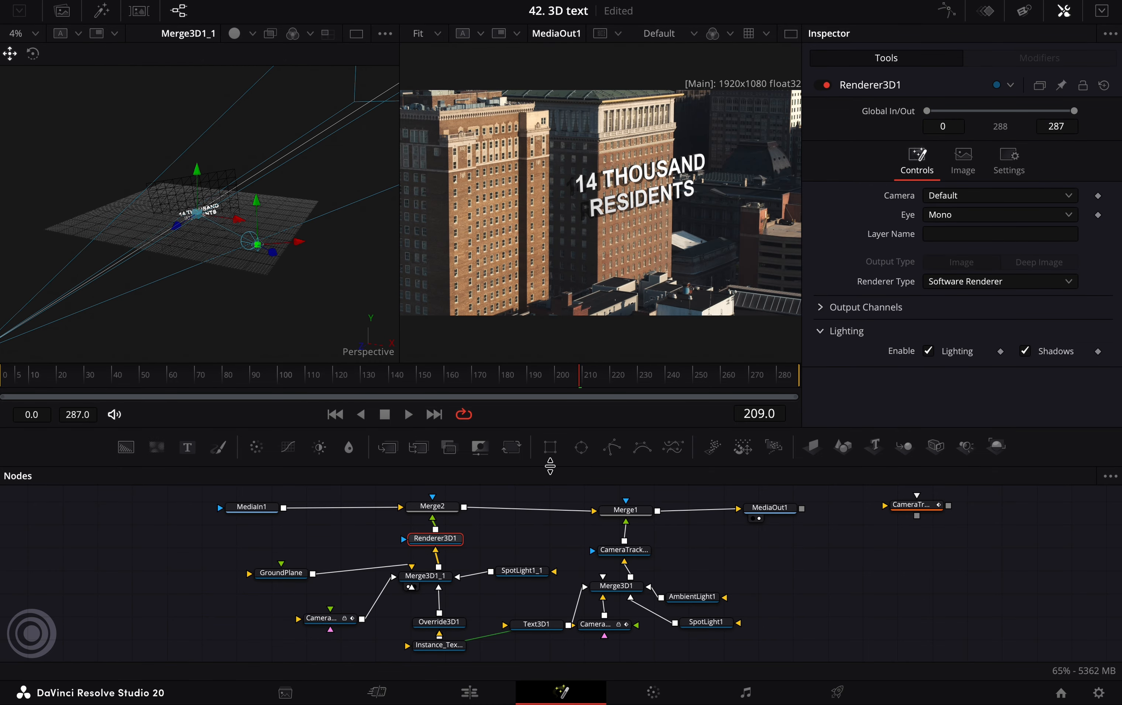
pyautogui.click(551, 453)
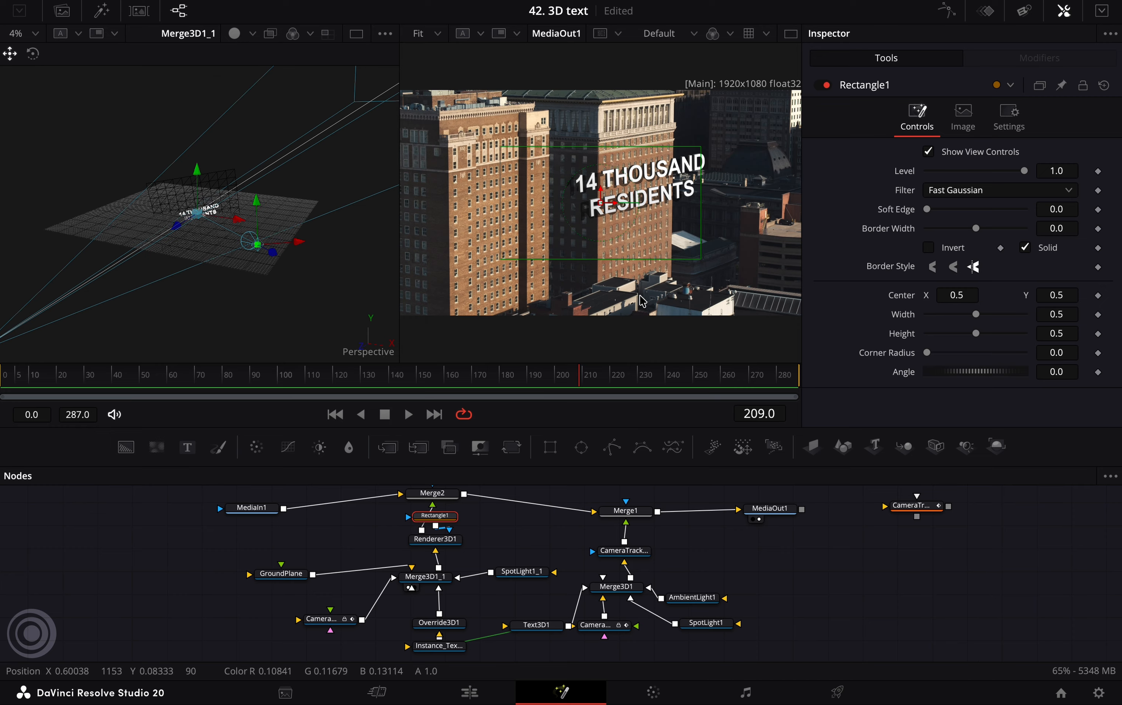
pyautogui.moveTo(603, 208); pyautogui.dragTo(637, 195)
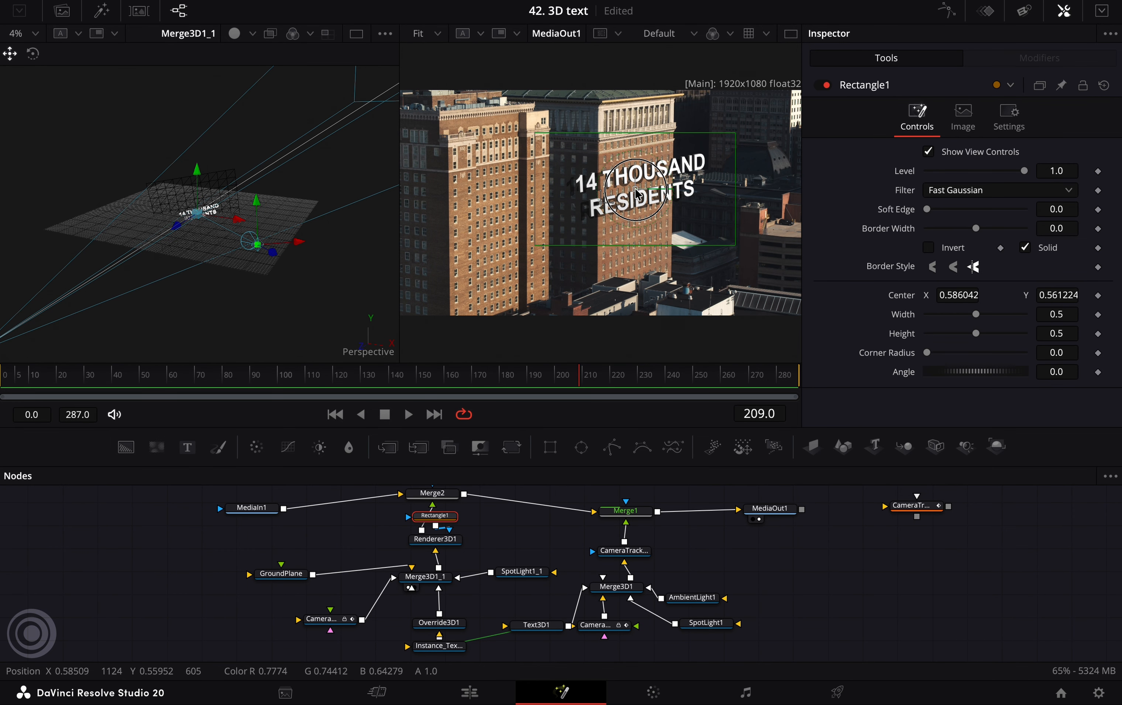
pyautogui.moveTo(735, 189); pyautogui.dragTo(674, 190)
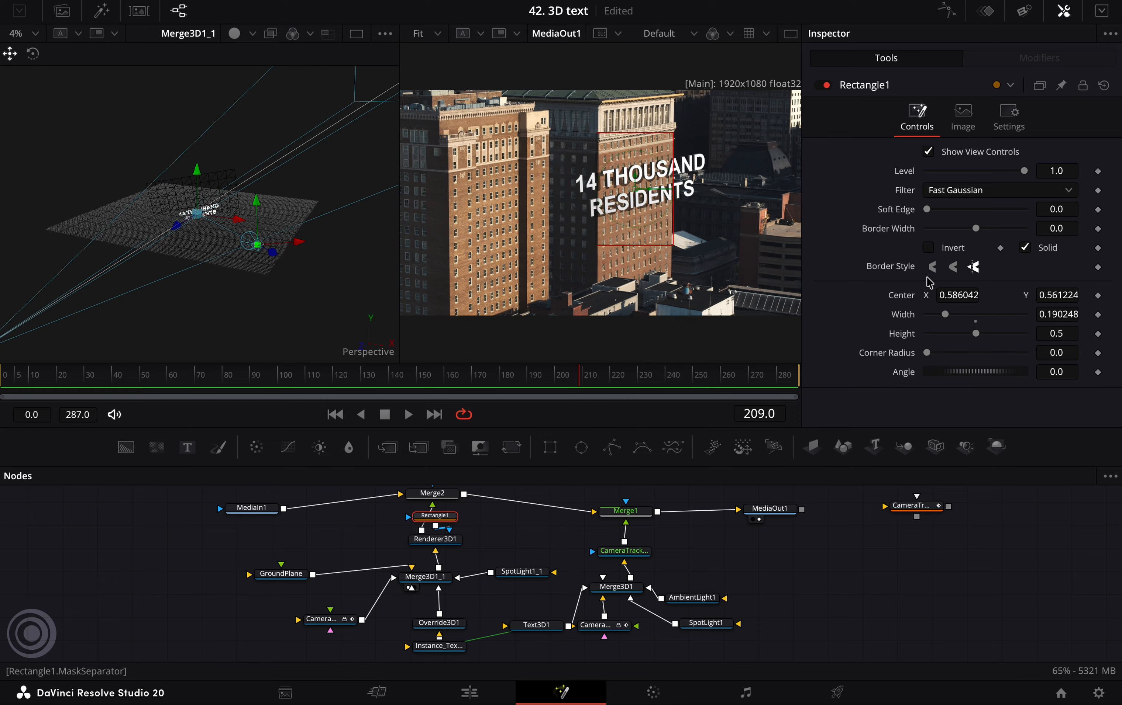
# - Set the Rectangle mask's soft edge to 0.0048 and keyframe its center and width at frame 209
pyautogui.scroll(3, 626, 201)
pyautogui.moveTo(1060, 204); pyautogui.dragTo(543, 210)
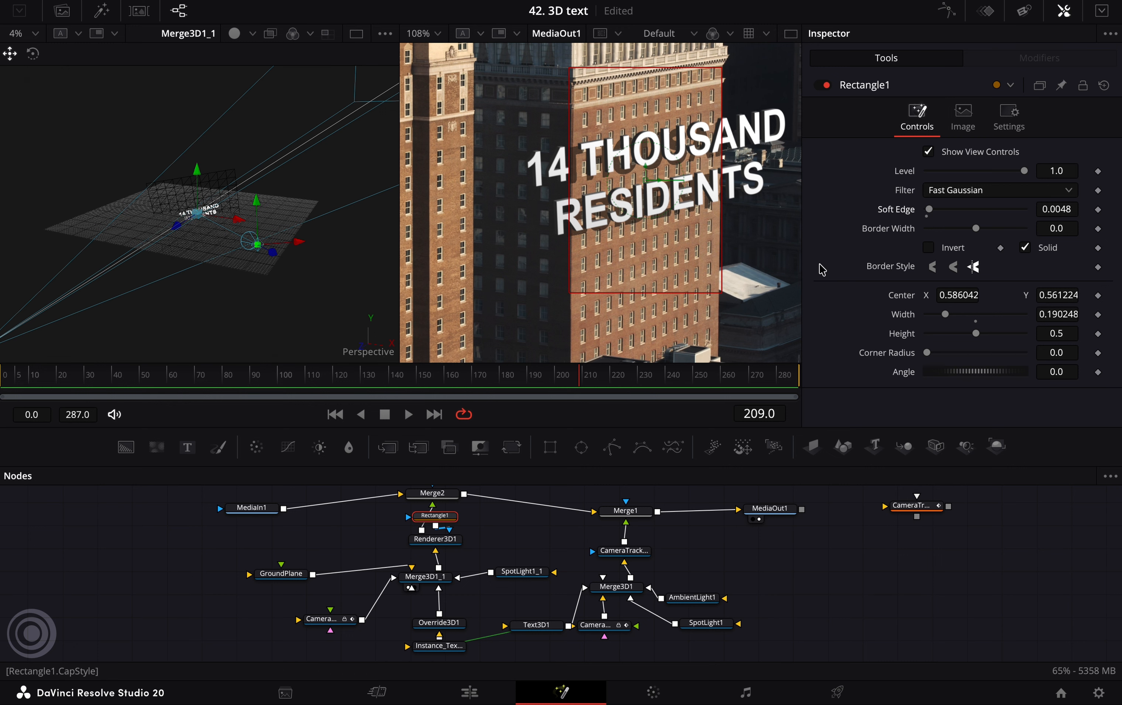
pyautogui.click(798, 375)
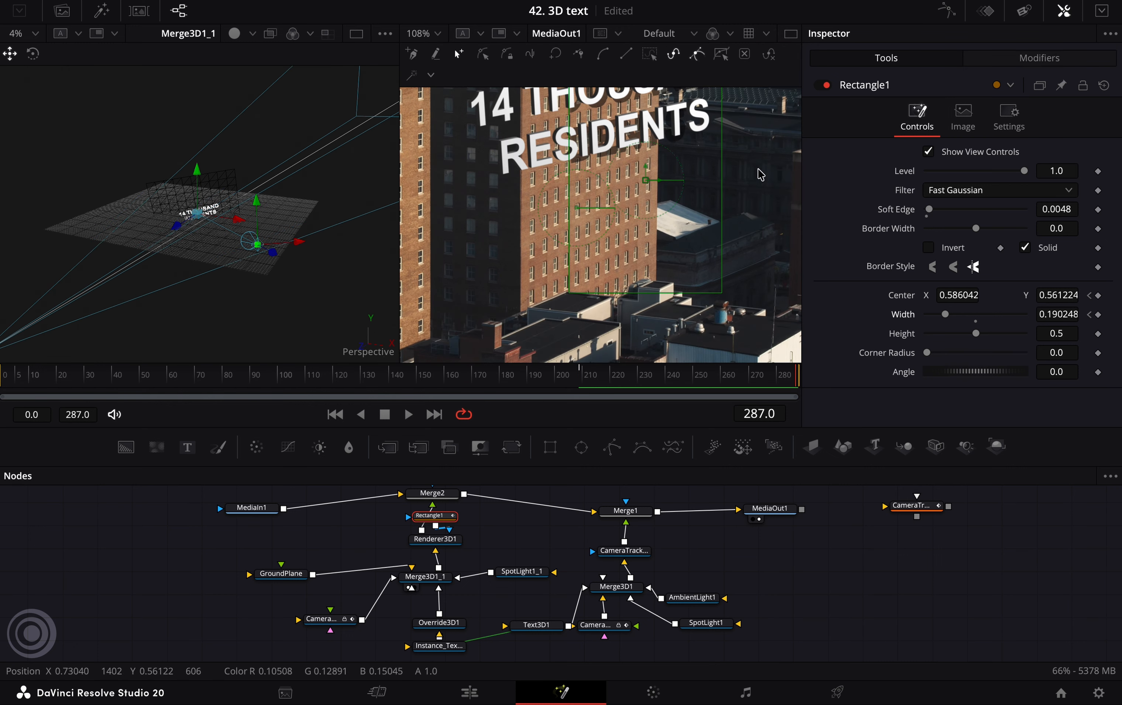
# - Keyframe the mask over the text's wall in the early frames, centered at about 1.041, -0.083 at frame 0 and widened to 0.209 around frame 38
pyautogui.click(2, 375)
pyautogui.scroll(-6, 494, 296)
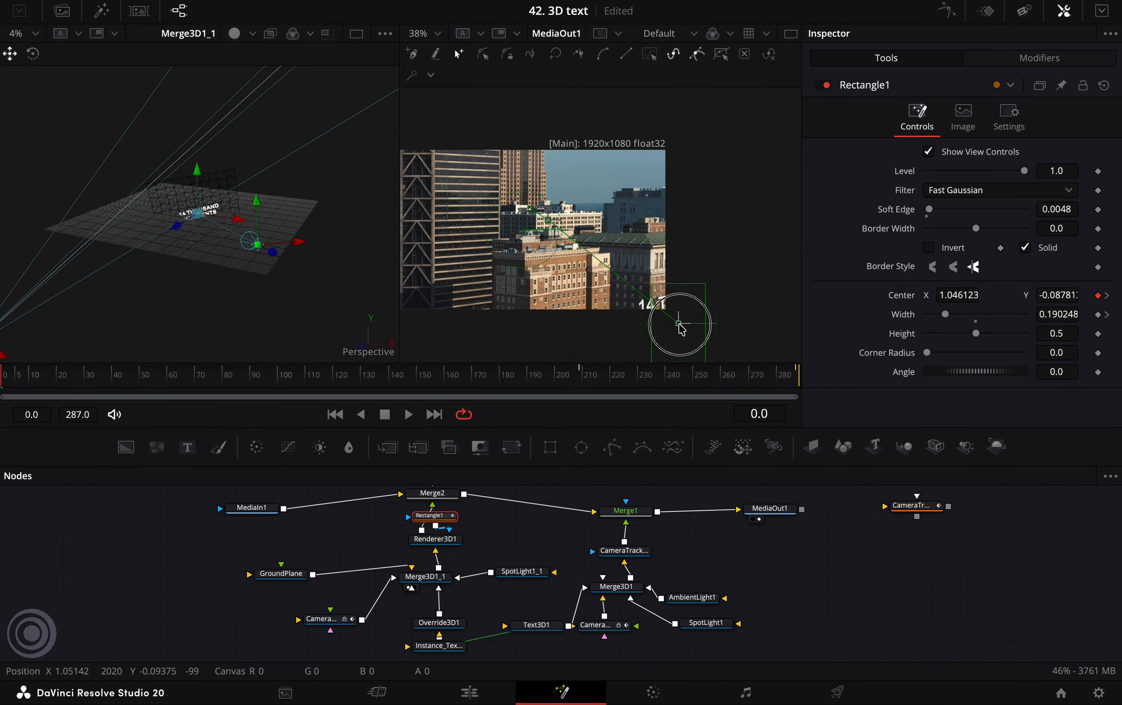
pyautogui.scroll(4, 700, 303)
pyautogui.click(112, 378)
pyautogui.moveTo(656, 274); pyautogui.dragTo(696, 245)
pyautogui.moveTo(628, 287); pyautogui.dragTo(608, 285)
pyautogui.moveTo(1052, 314); pyautogui.dragTo(1064, 315)
pyautogui.moveTo(608, 285); pyautogui.dragTo(605, 285)
pyautogui.click(1, 383)
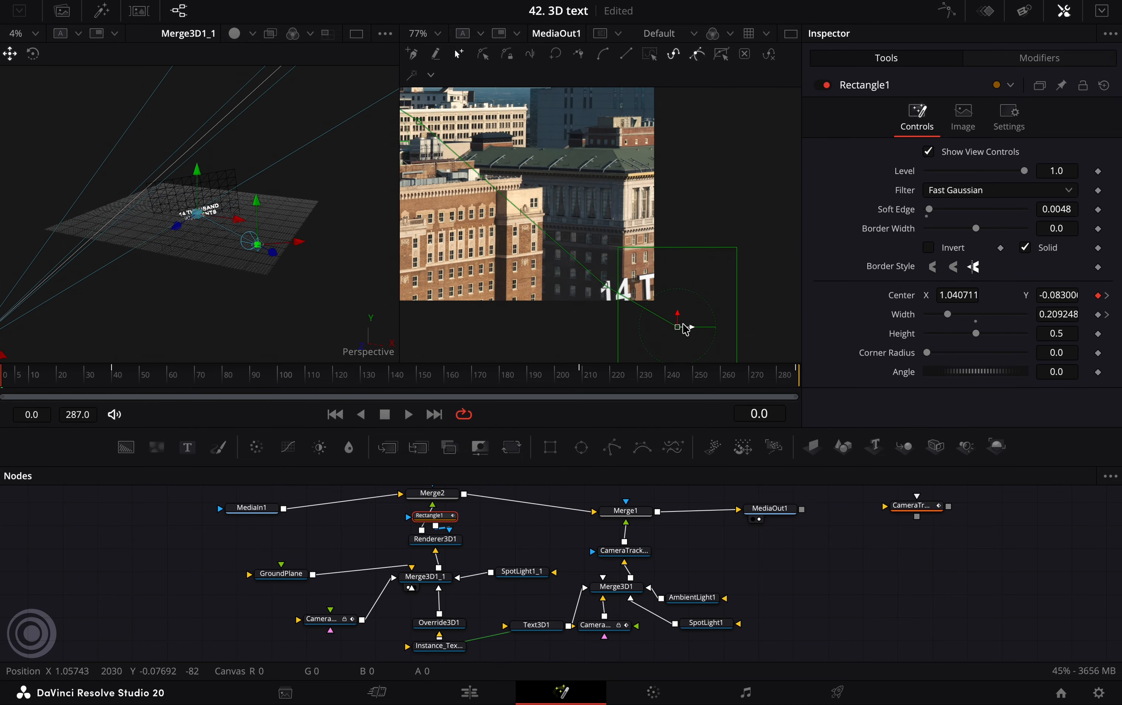
# - Reposition the mask over the text's wall at about frame 120 to add an intermediate center keyframe before frame 209
pyautogui.click(578, 377)
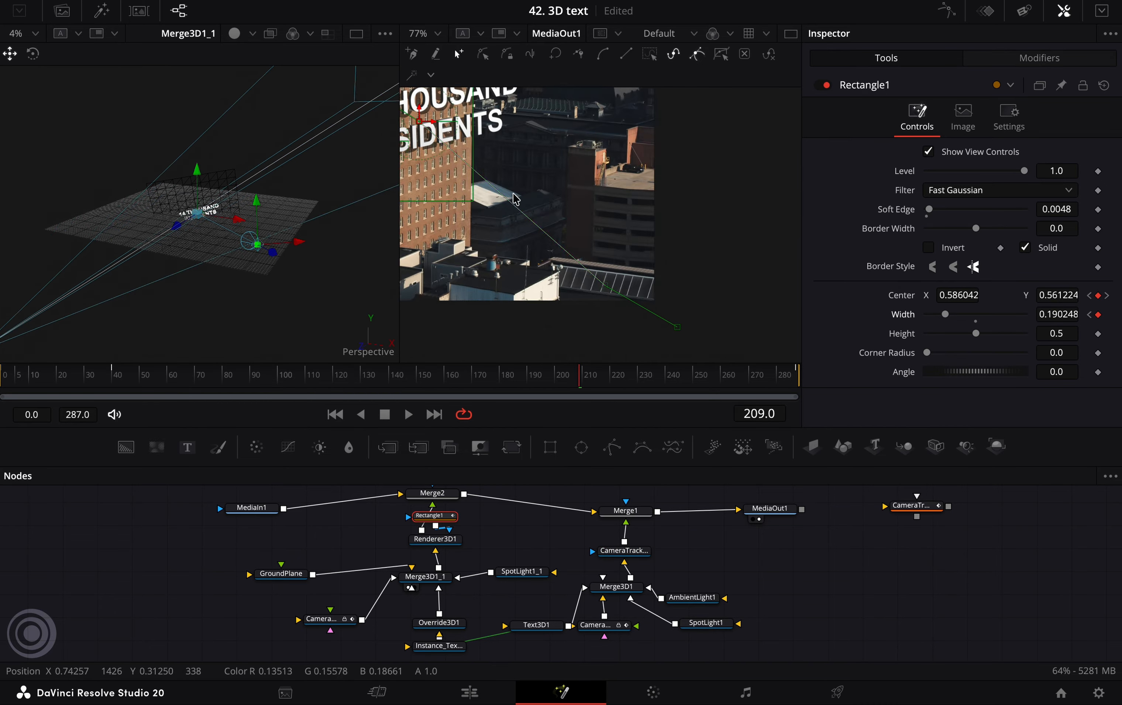
pyautogui.moveTo(536, 202); pyautogui.dragTo(706, 278)
pyautogui.click(335, 381)
pyautogui.moveTo(713, 220); pyautogui.dragTo(661, 201)
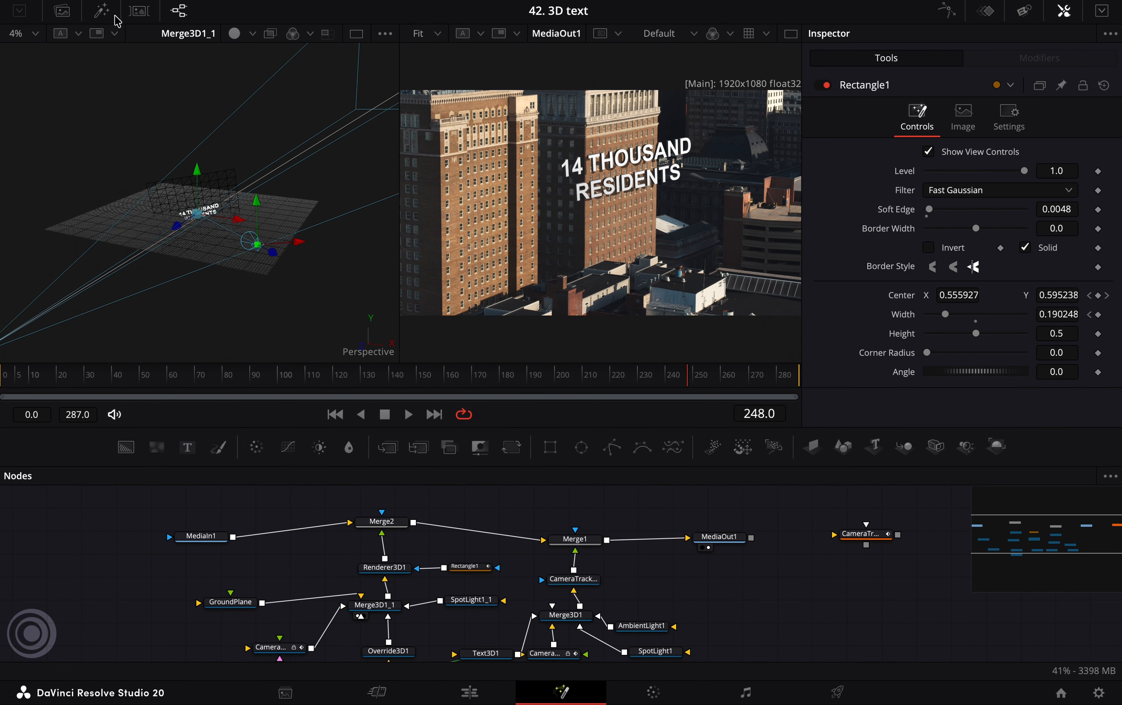
# - Insert a Blur node between Renderer3D1 and Merge2 and set its blur size to 3.1 to soften the shadow
pyautogui.click(102, 11)
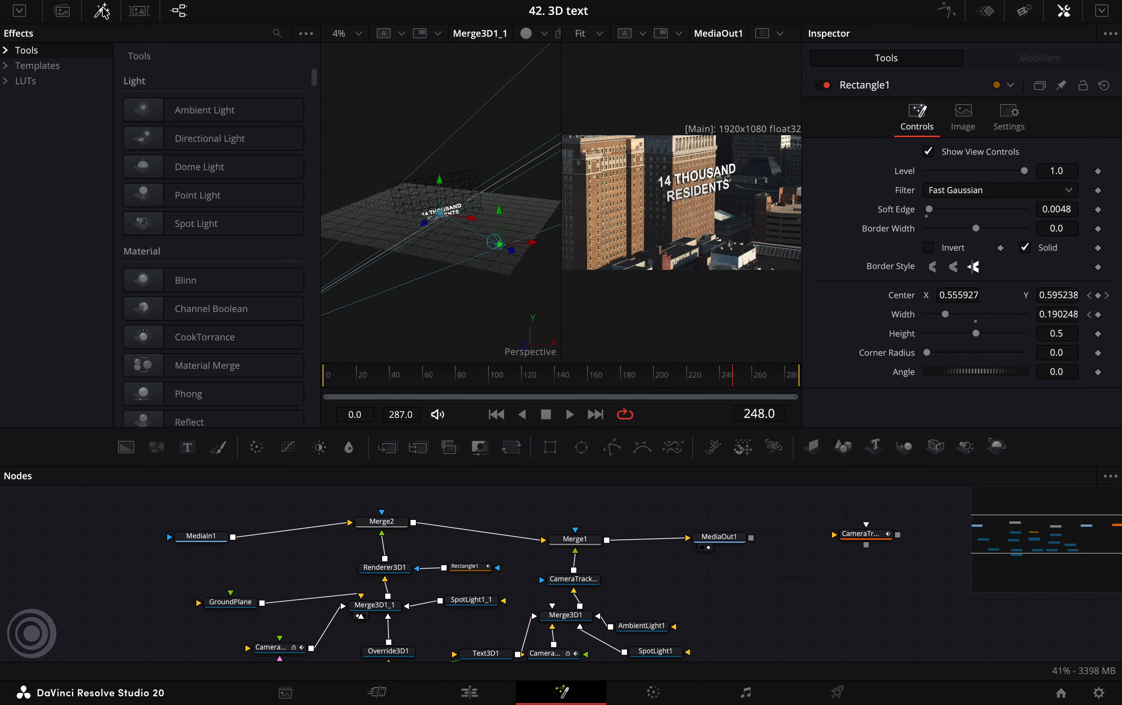
pyautogui.click(276, 34)
pyautogui.write('blu')
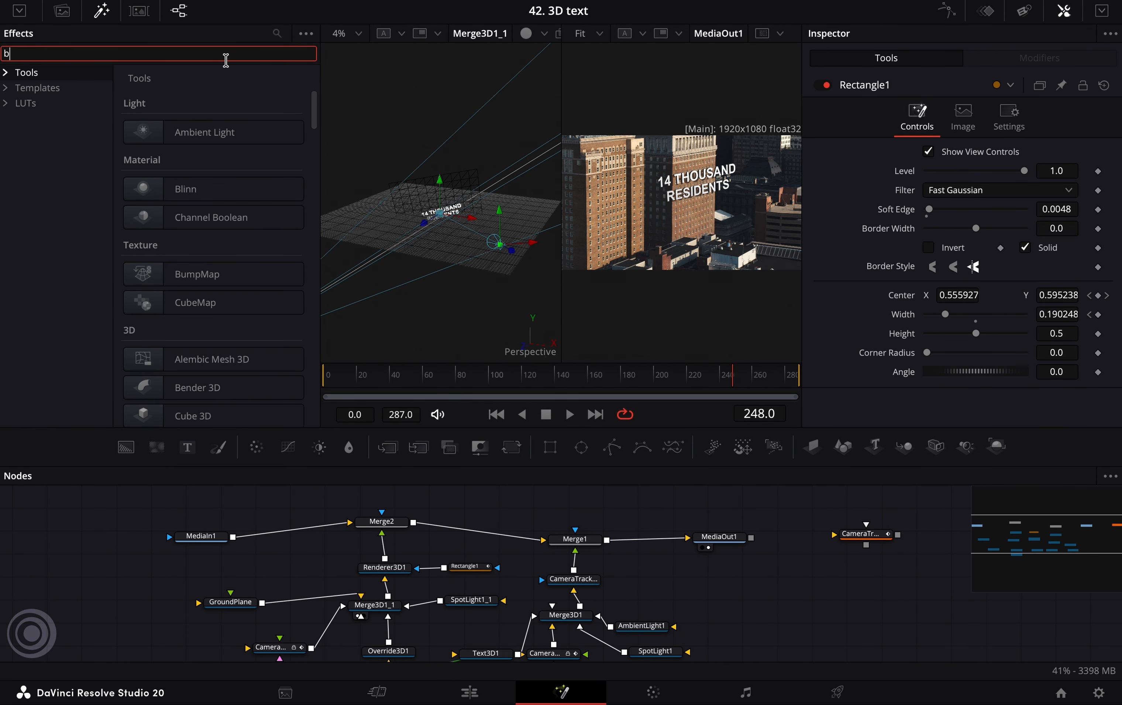
pyautogui.moveTo(142, 130); pyautogui.dragTo(393, 582)
pyautogui.click(100, 8)
pyautogui.click(390, 548)
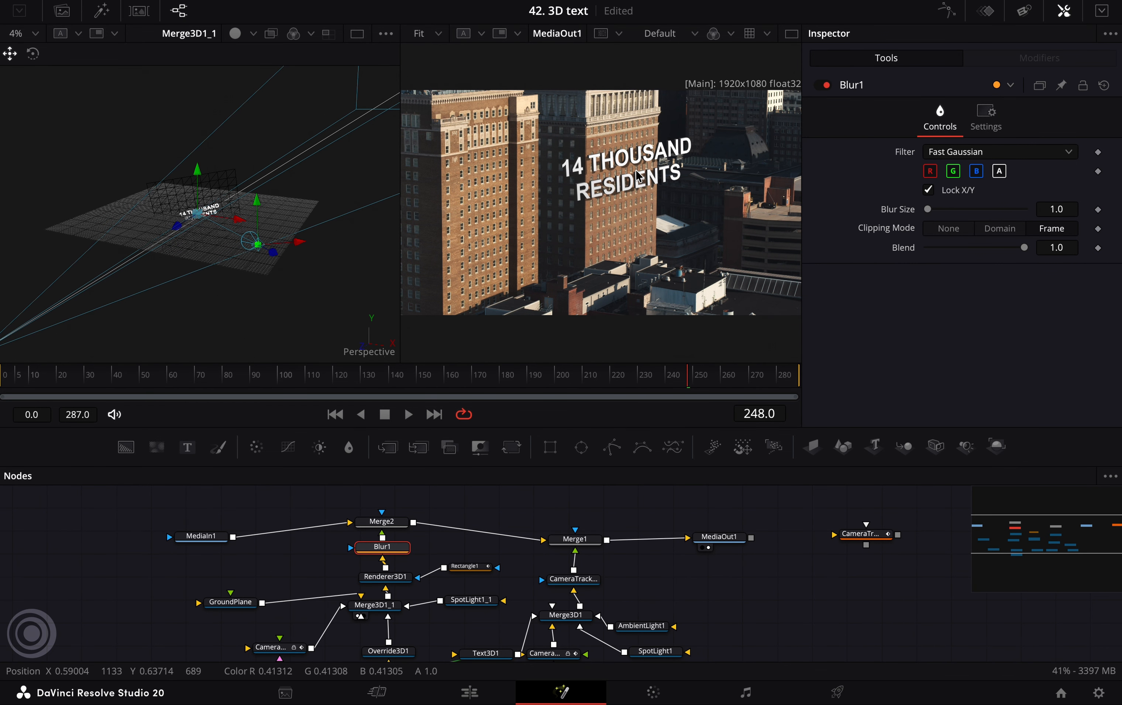
pyautogui.scroll(5, 638, 176)
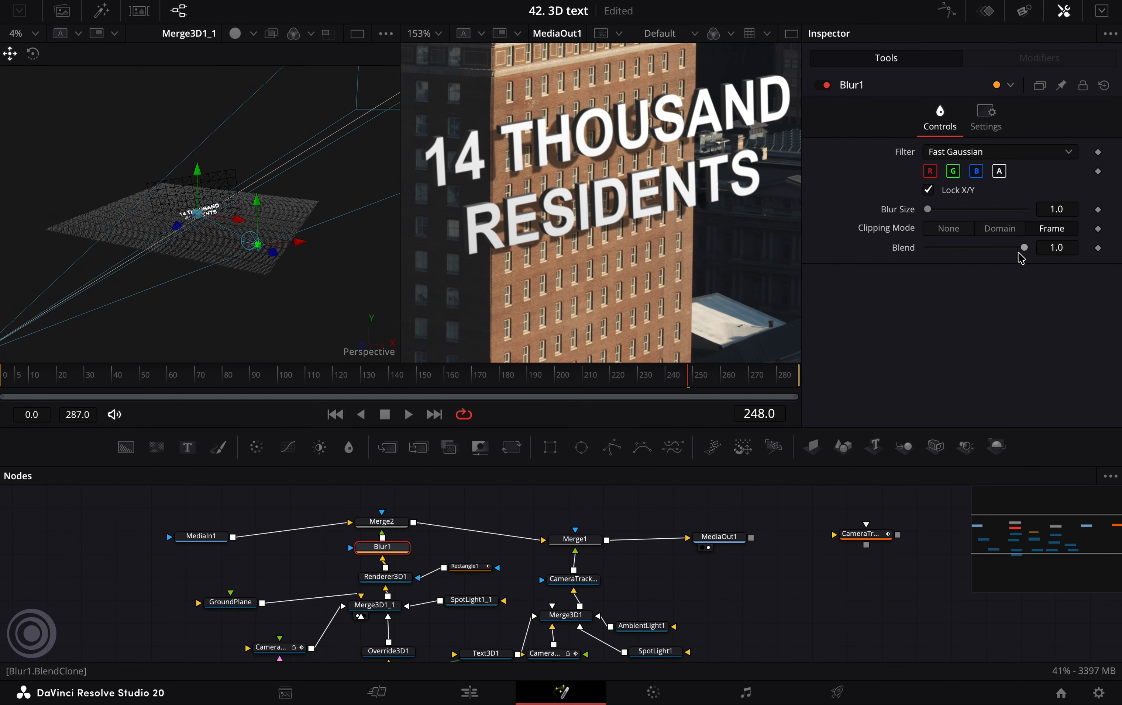
pyautogui.moveTo(928, 210); pyautogui.dragTo(930, 209)
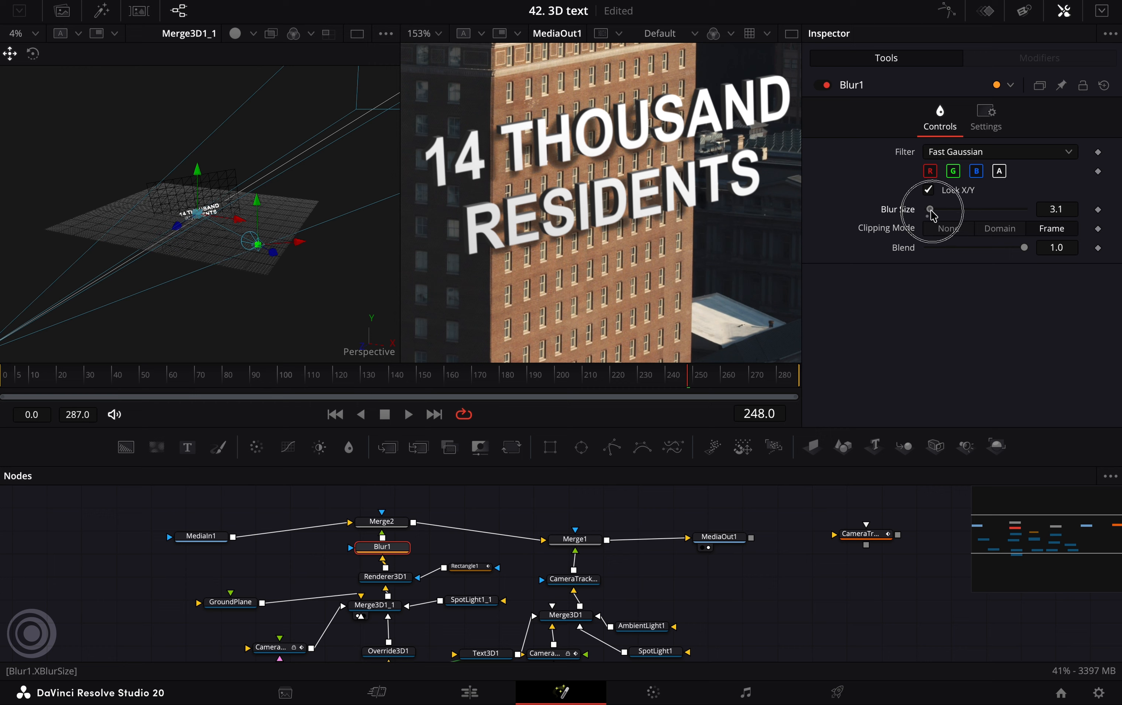